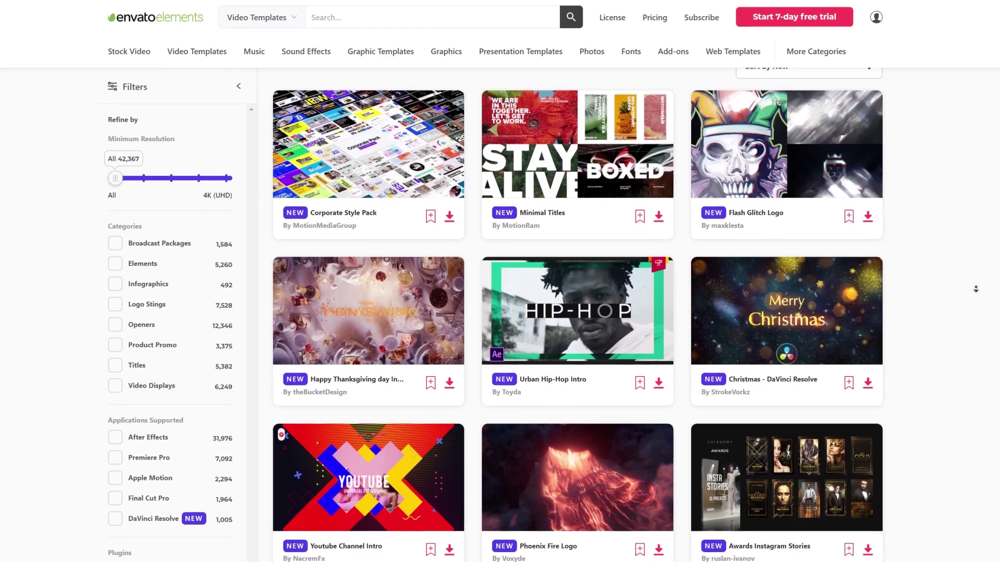
pyautogui.scroll(-3, 984, 295)
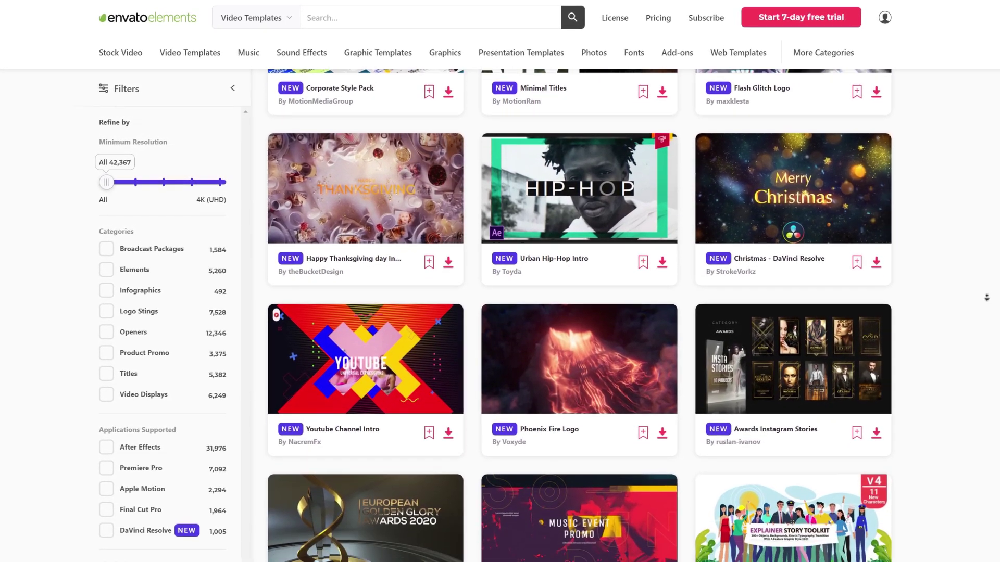
pyautogui.scroll(-4, 995, 303)
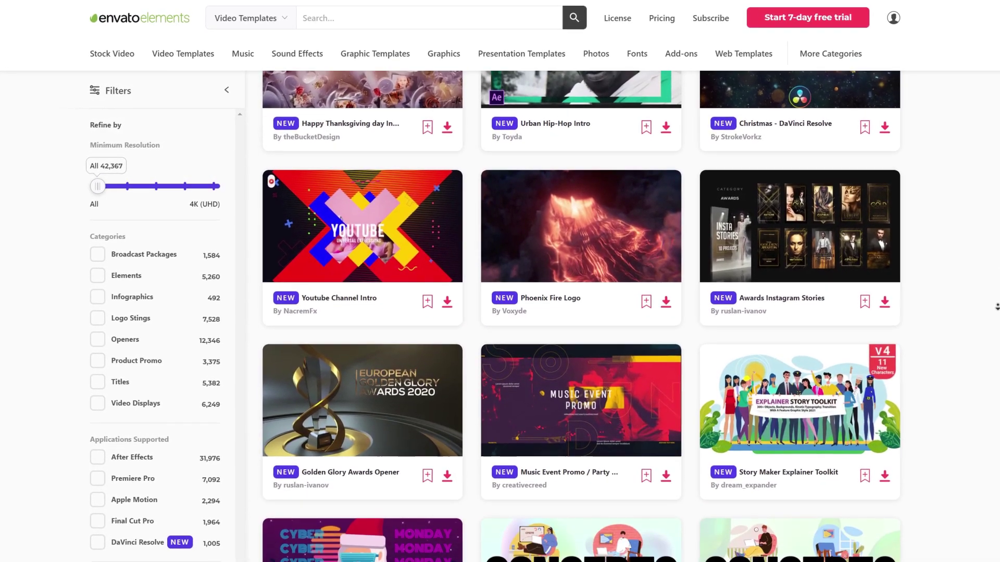
pyautogui.scroll(-1, 995, 303)
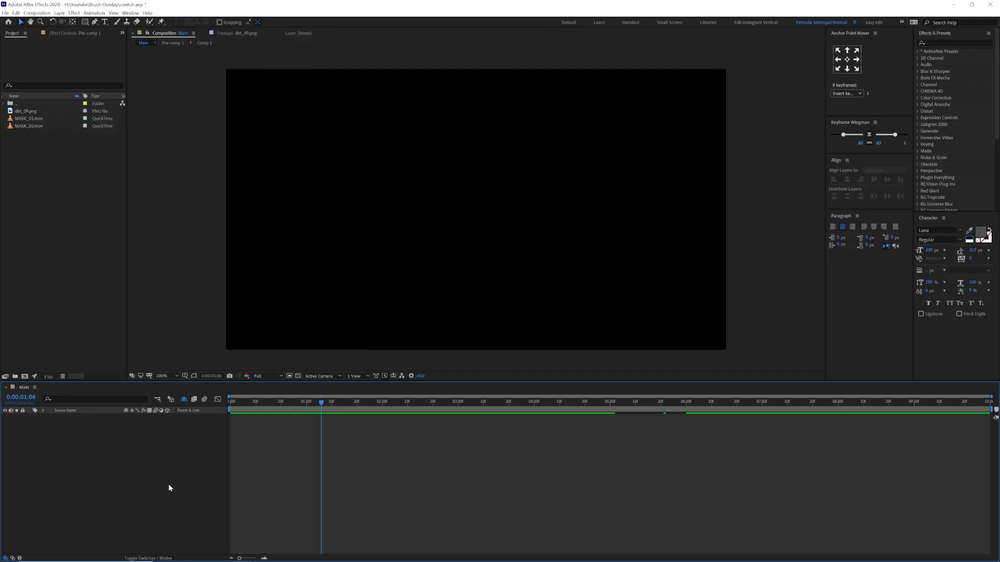
# Preview the Main composition's brush reveal and examine its source footage MASK_01.mov, MASK_02.mov and dirt_09.png.
pyautogui.press('space')
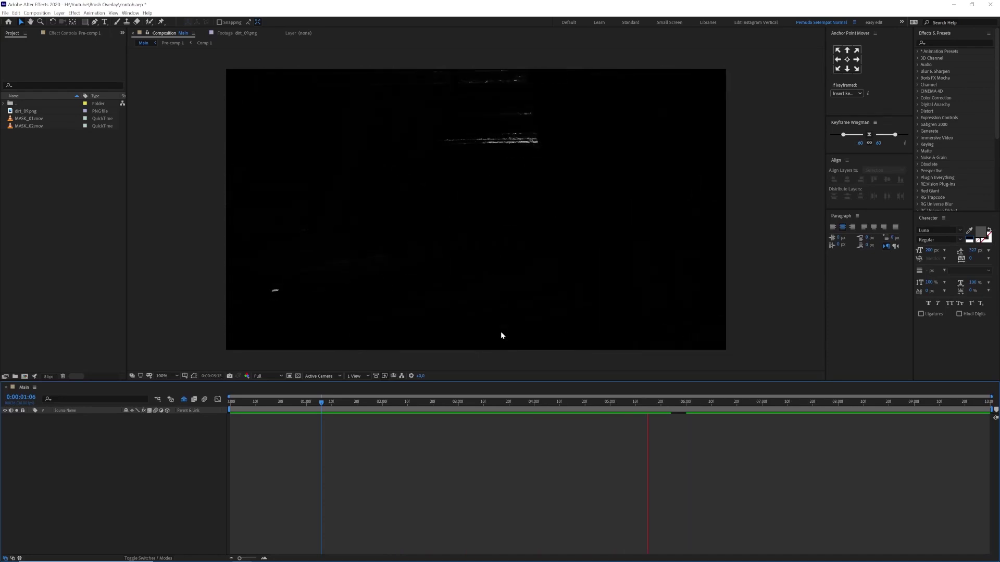
pyautogui.moveTo(420, 405); pyautogui.dragTo(362, 405)
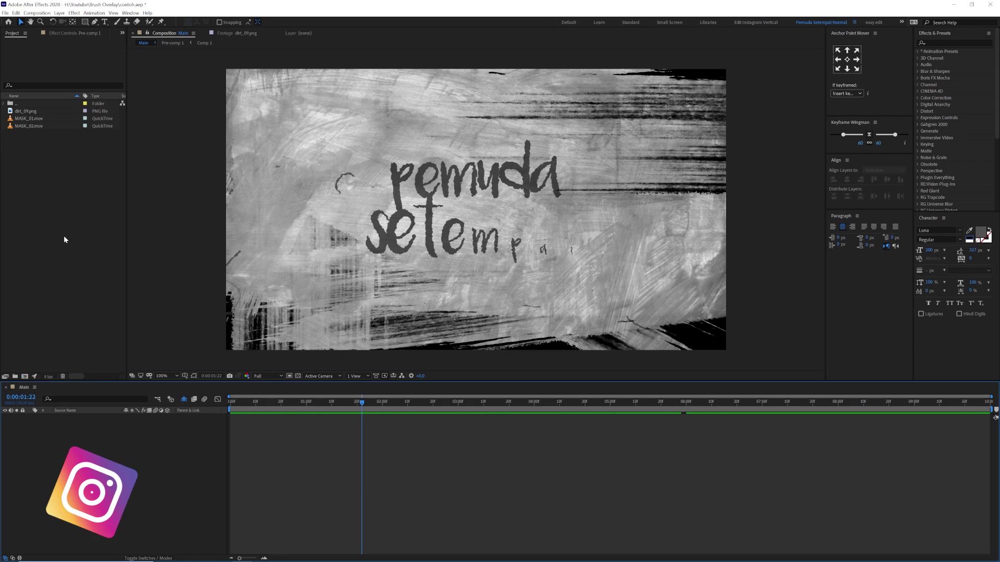
pyautogui.click(28, 126)
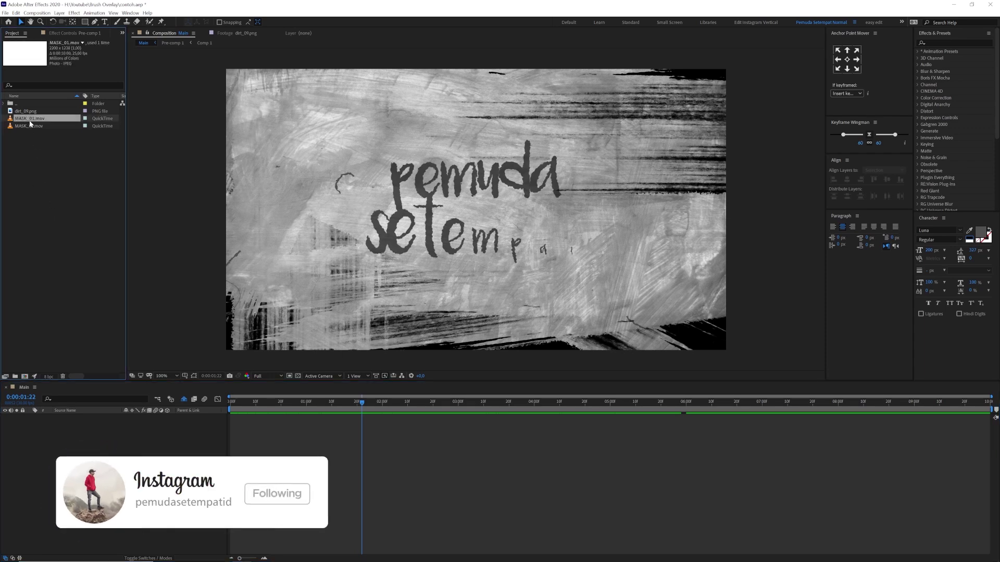
pyautogui.doubleClick(31, 119)
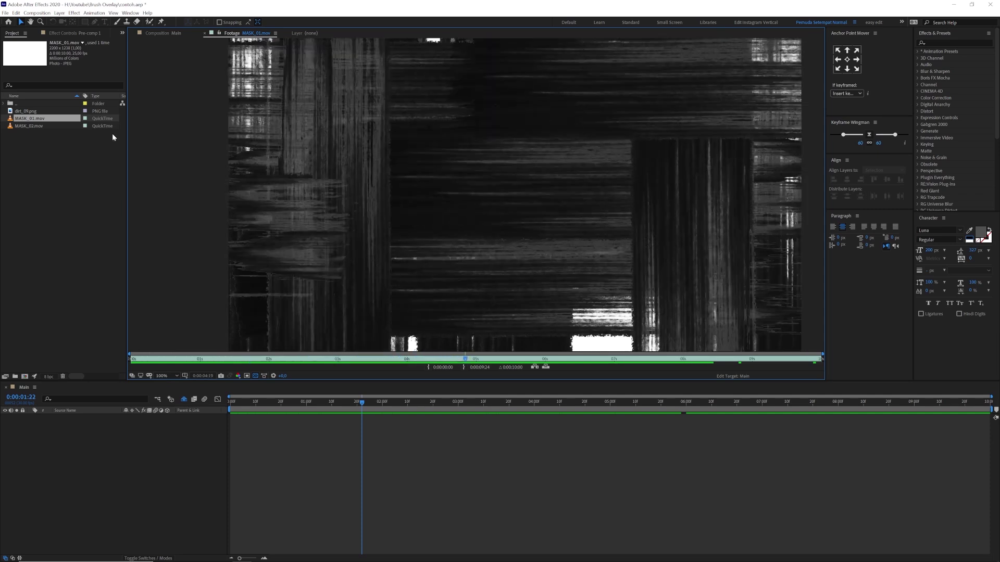
pyautogui.doubleClick(31, 126)
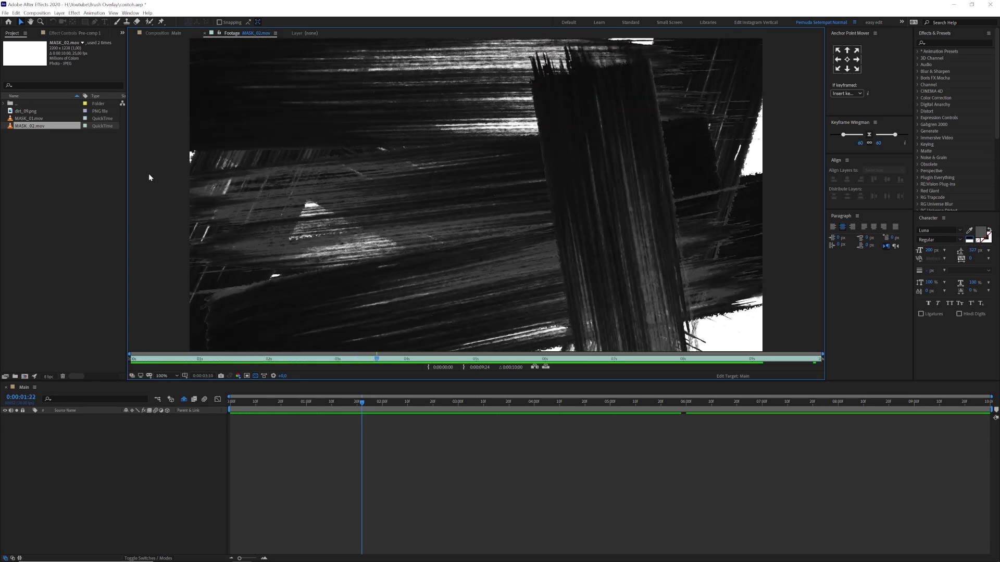
pyautogui.click(343, 398)
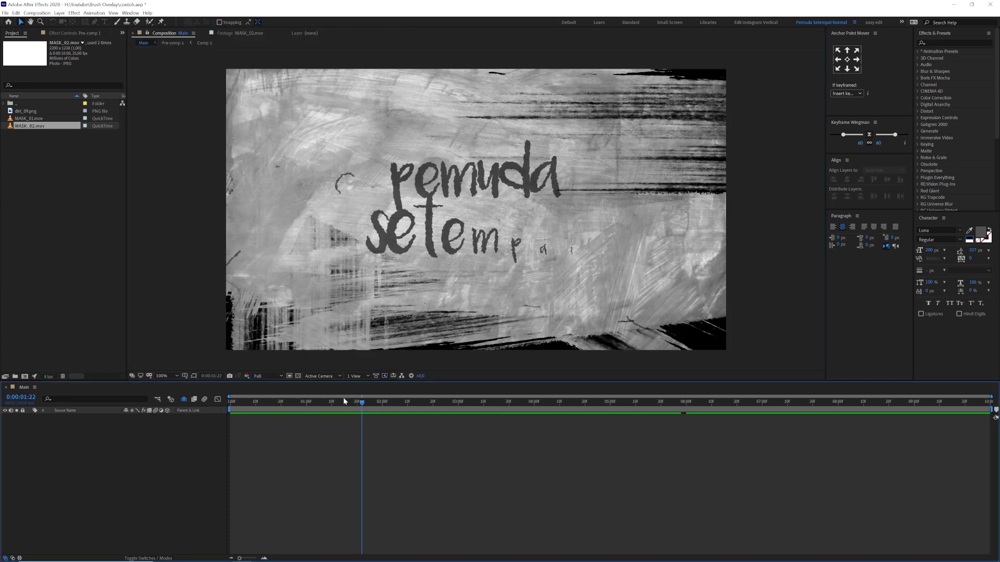
pyautogui.click(30, 113)
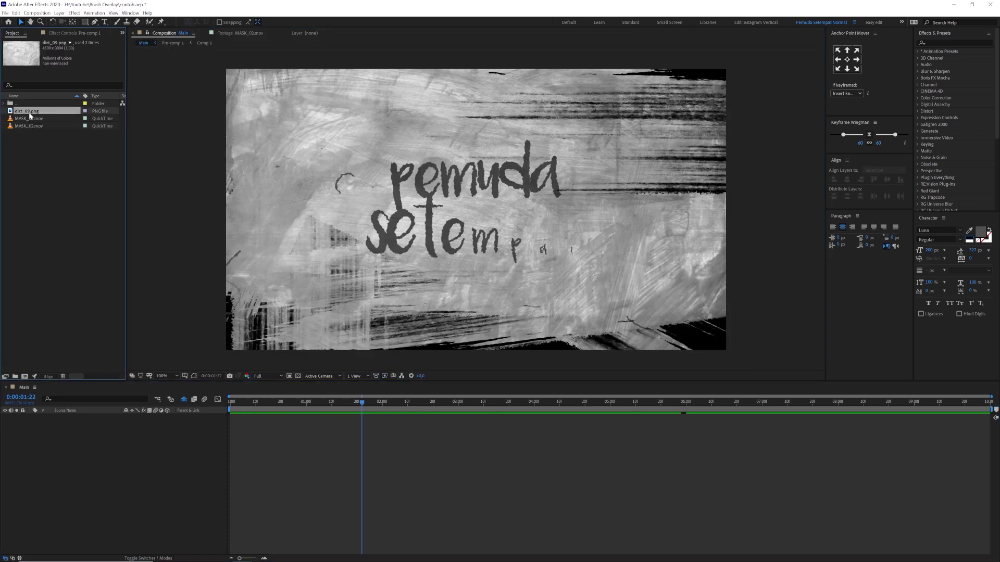
pyautogui.doubleClick(30, 113)
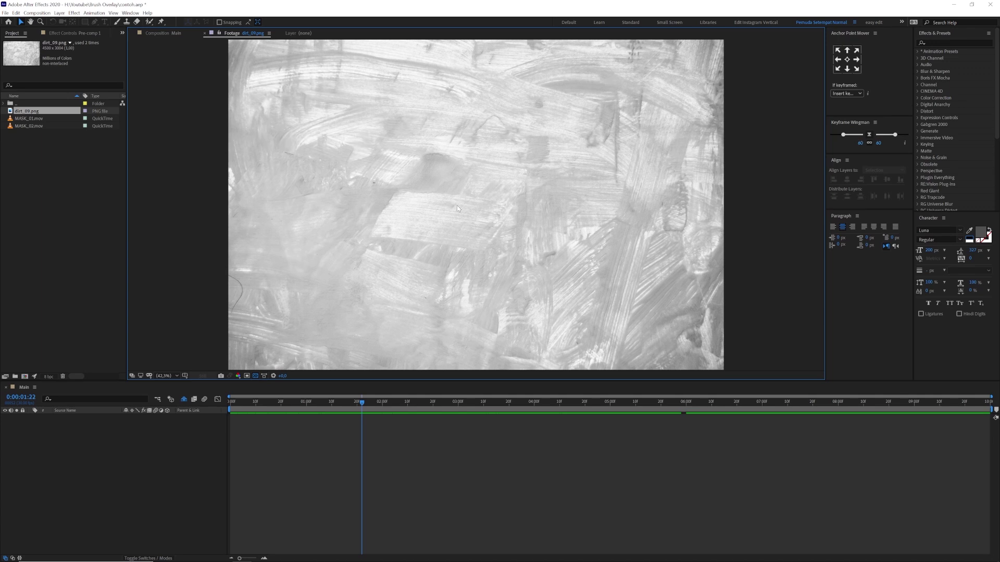
pyautogui.click(341, 403)
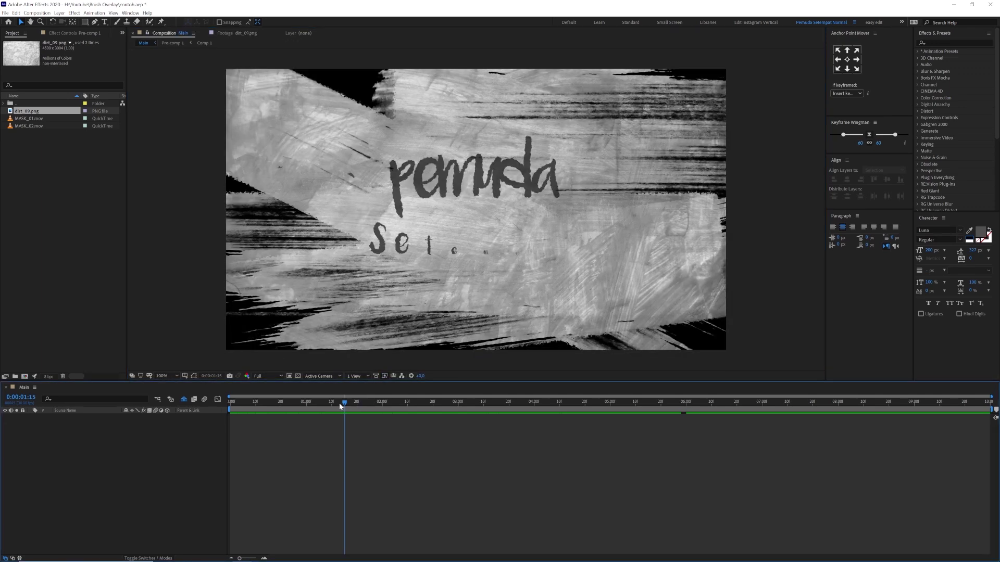
# Create a new composition named Praktek at 1920 x 1080 px, 30 fps and 10 seconds long.
pyautogui.click(72, 265)
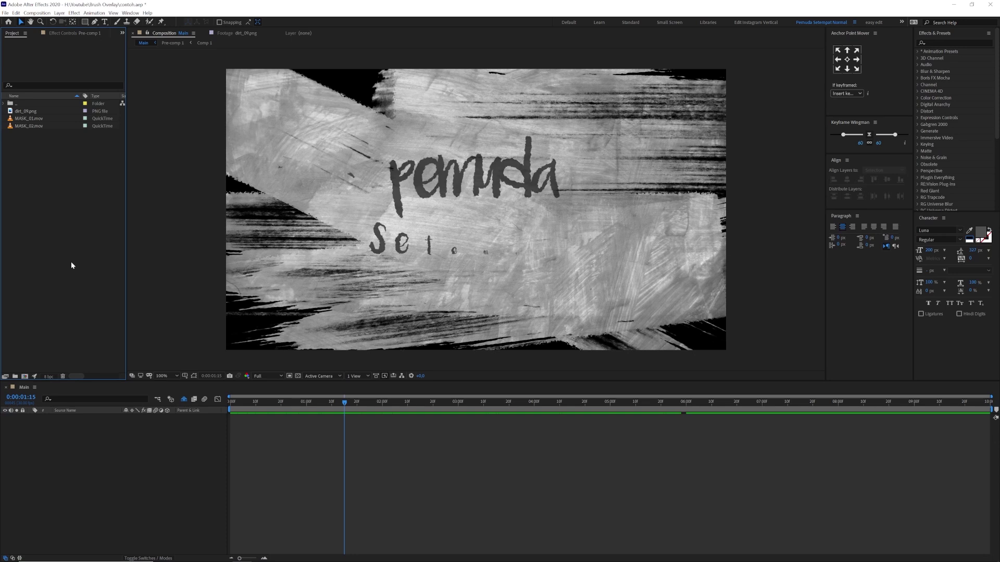
pyautogui.hotkey('ctrl', 'n')
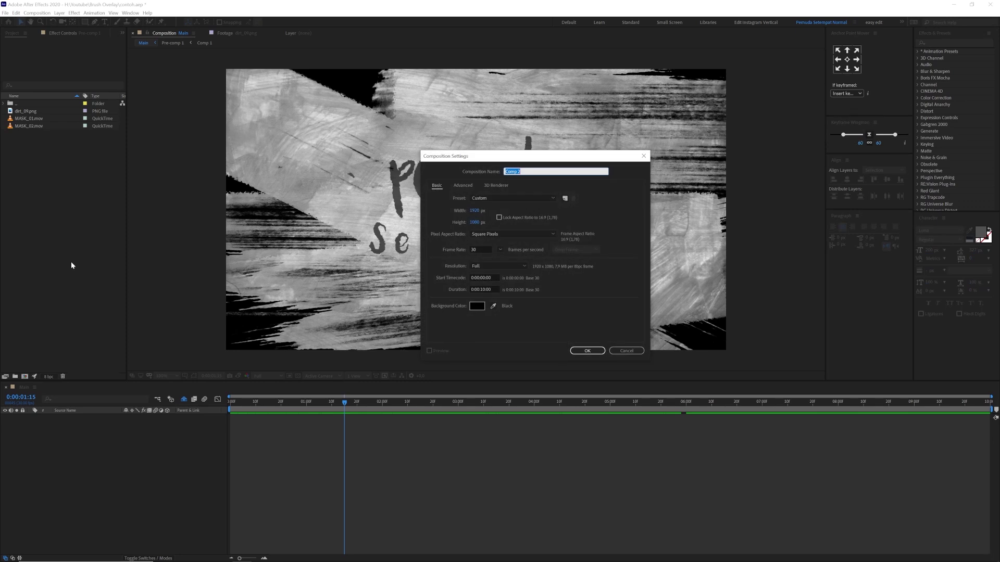
pyautogui.write('Praktek')
pyautogui.click(586, 350)
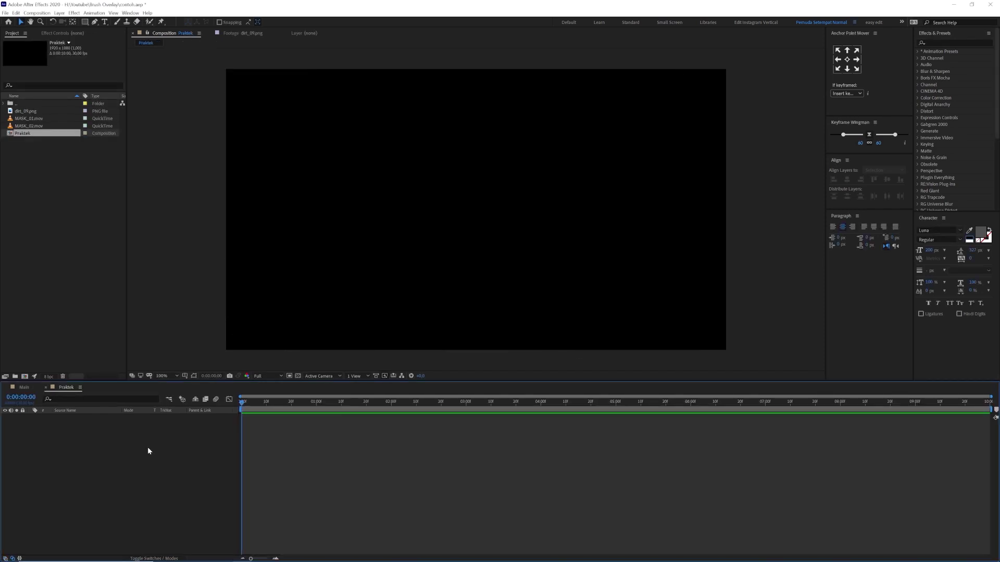
# Add dirt_09.png to the Praktek composition as a background layer and scale it to fit the composition's width.
pyautogui.moveTo(19, 111); pyautogui.dragTo(95, 453)
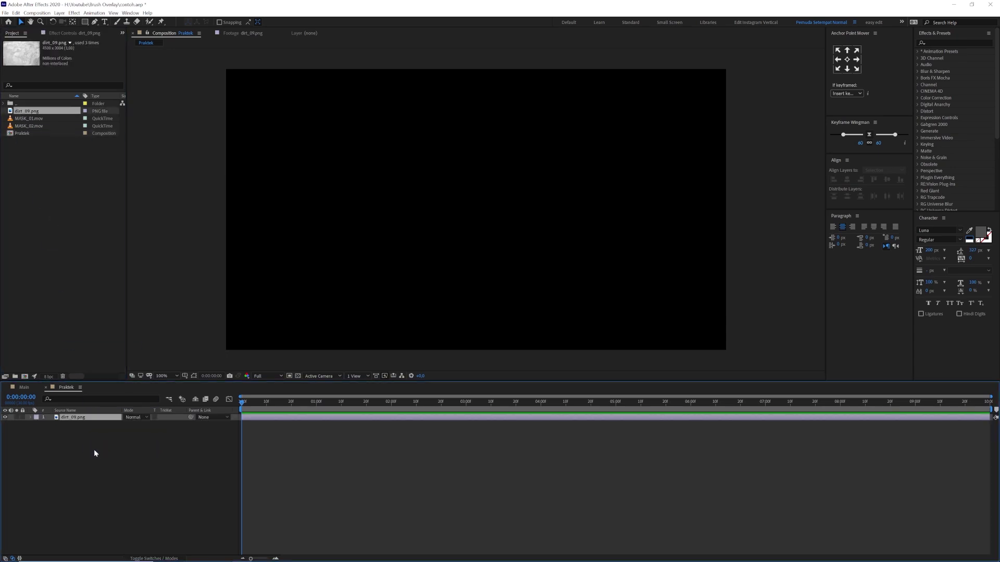
pyautogui.scroll(-6, 489, 208)
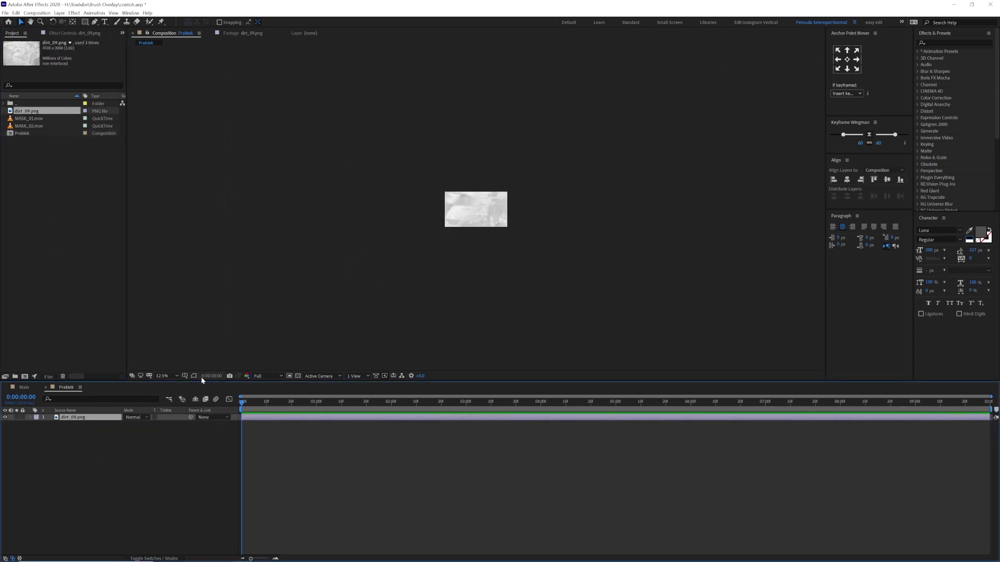
pyautogui.click(489, 179)
pyautogui.scroll(1, 508, 227)
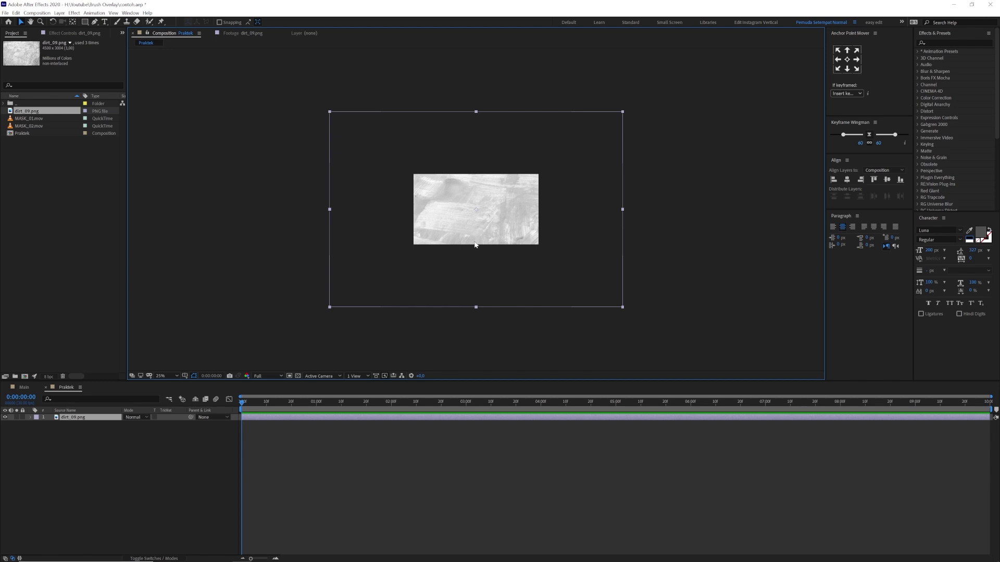
pyautogui.hotkey('ctrl', 'alt', 'f')
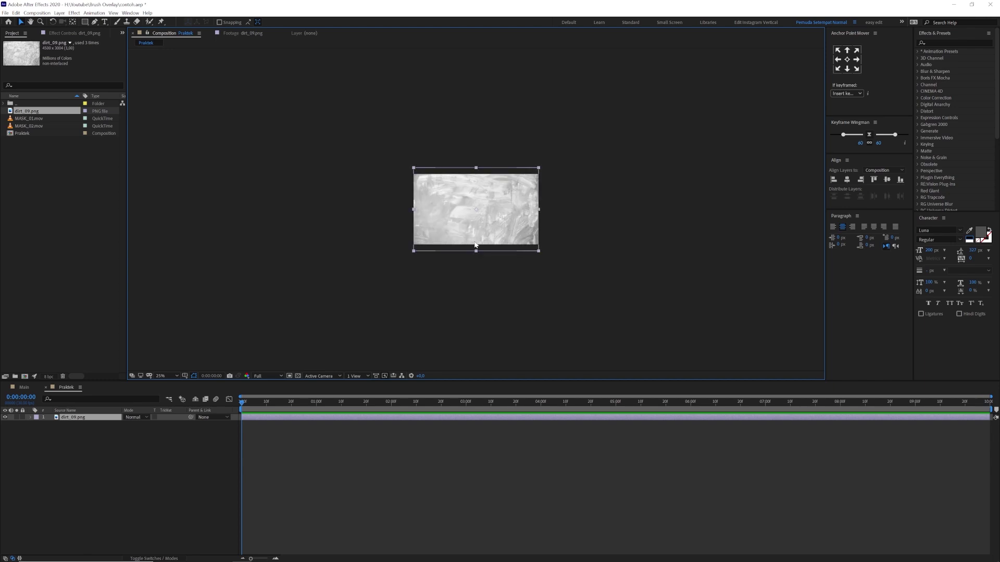
pyautogui.hotkey('shift', '/')
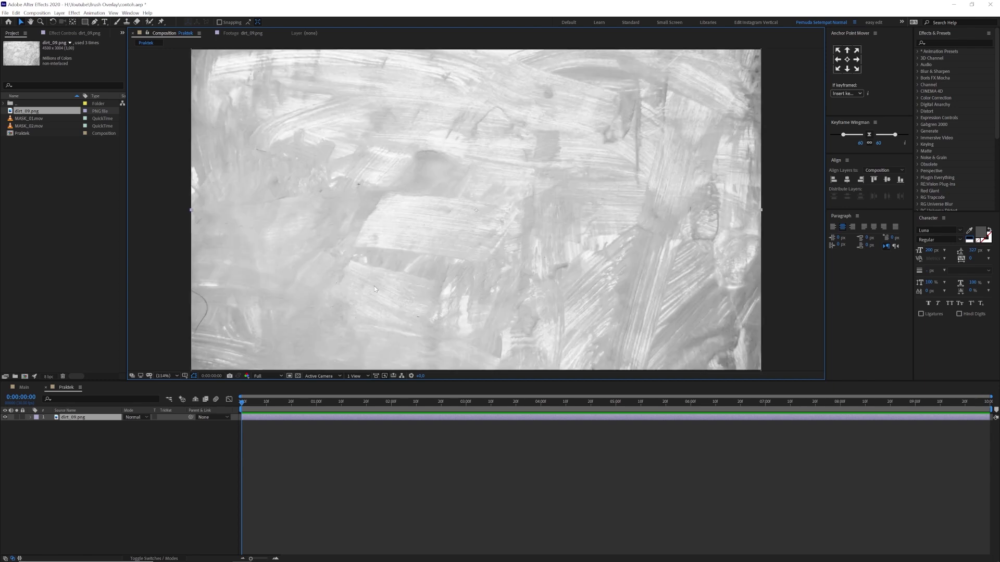
# Create a text layer above the background reading "pemuda setempat" on two lines.
pyautogui.click(135, 445)
pyautogui.hotkey('ctrl', 't')
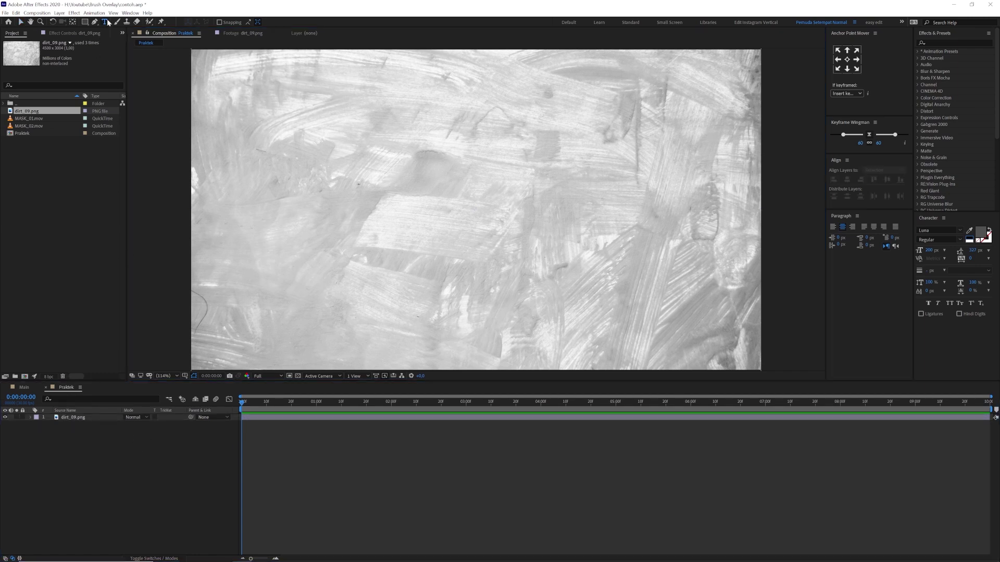
pyautogui.click(373, 199)
pyautogui.write('pemuda')
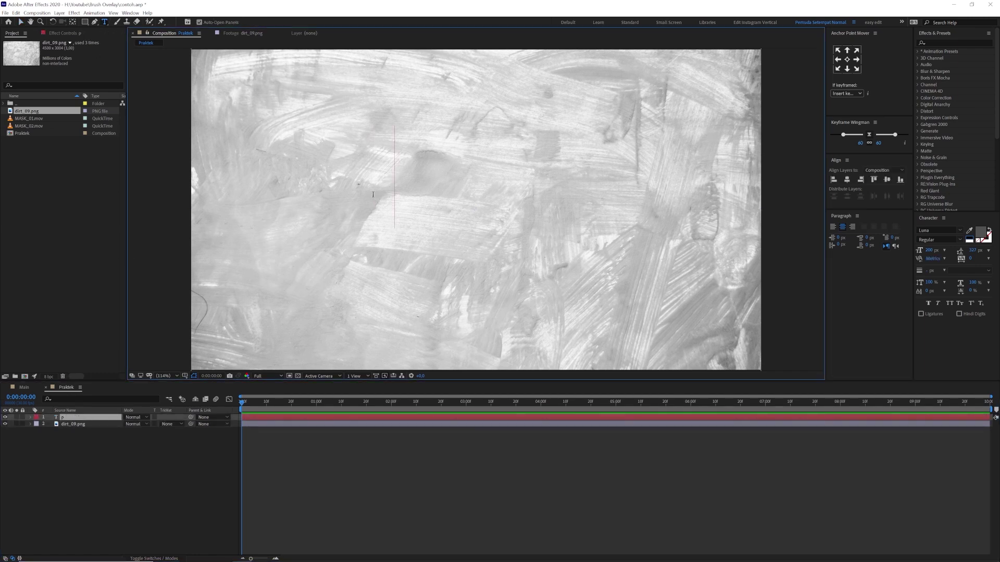
pyautogui.press('Return')
pyautogui.write('setempat')
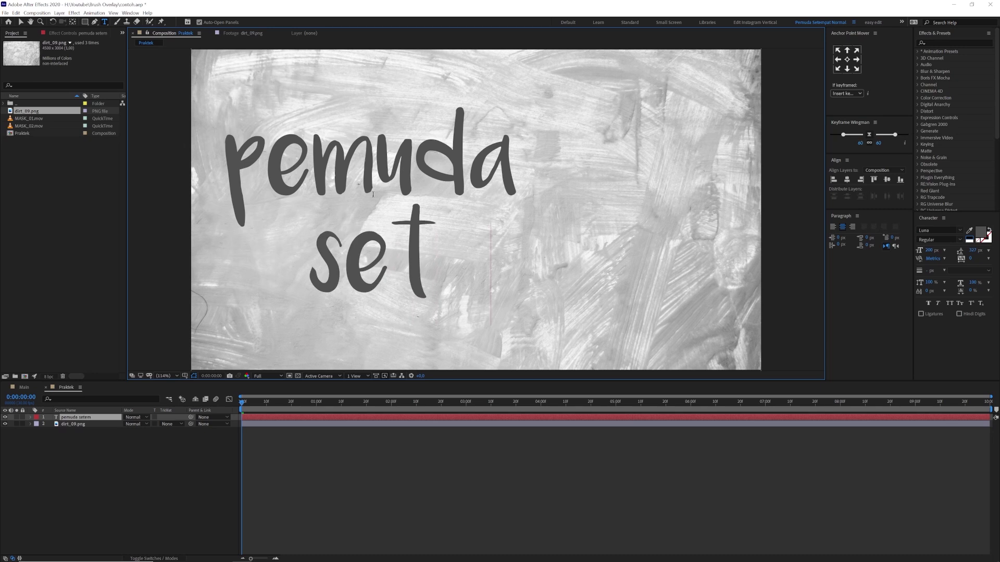
pyautogui.click(20, 23)
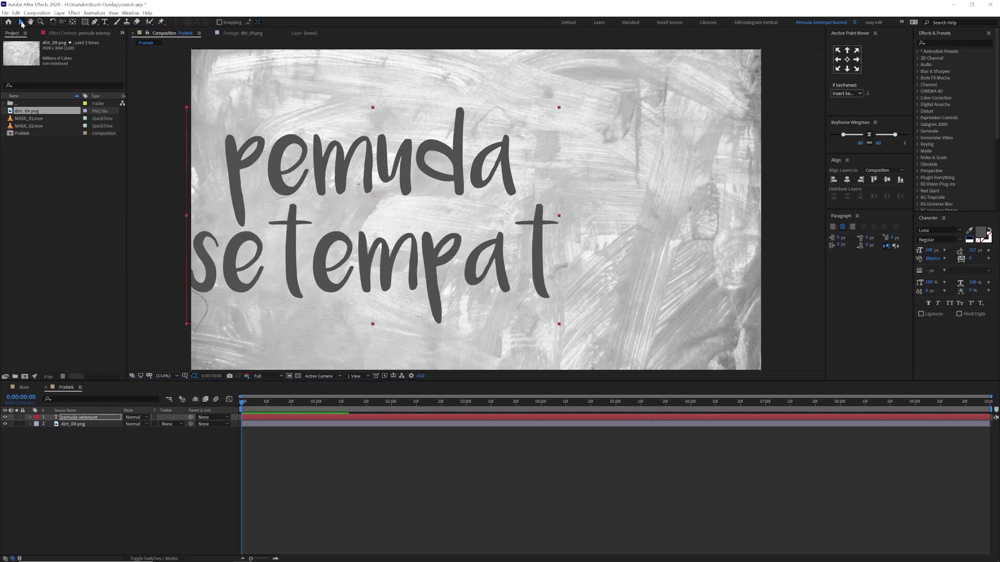
# Centre the text layer's anchor point and align the layer to the composition's centre horizontally and vertically.
pyautogui.click(848, 60)
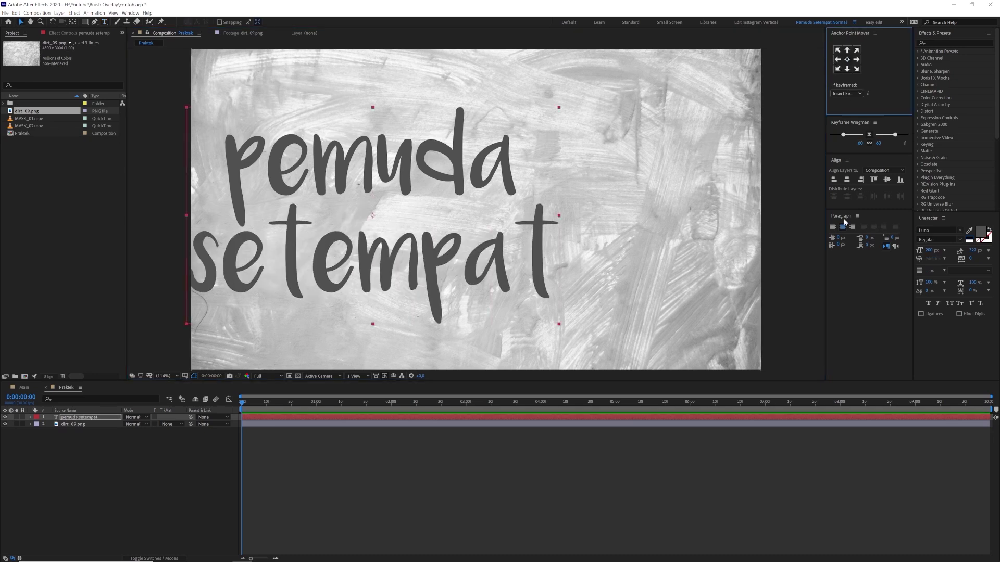
pyautogui.click(847, 179)
pyautogui.click(887, 179)
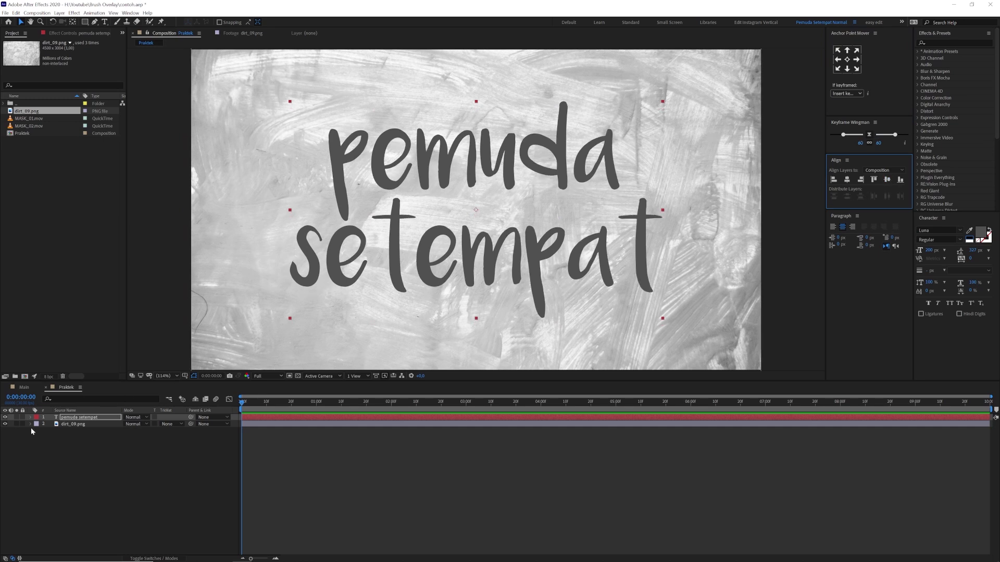
# Add a Scale animator to the text layer and set its scale to 0%.
pyautogui.click(30, 418)
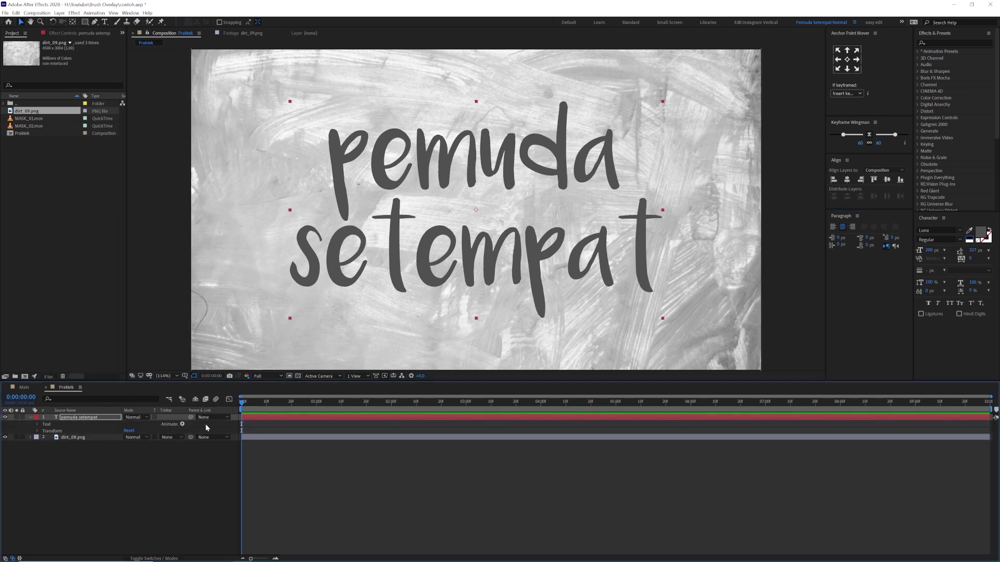
pyautogui.click(182, 425)
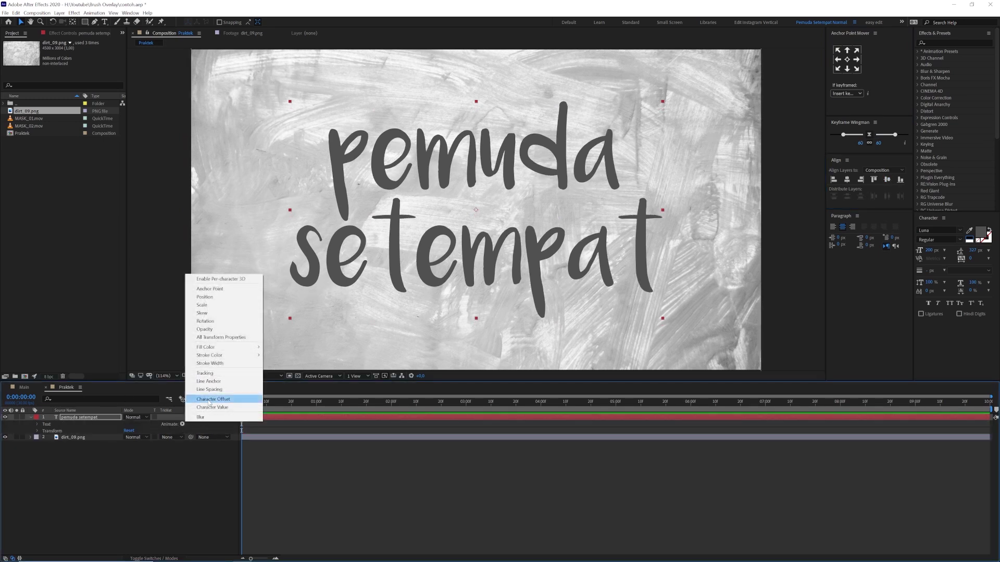
pyautogui.click(212, 305)
pyautogui.click(150, 464)
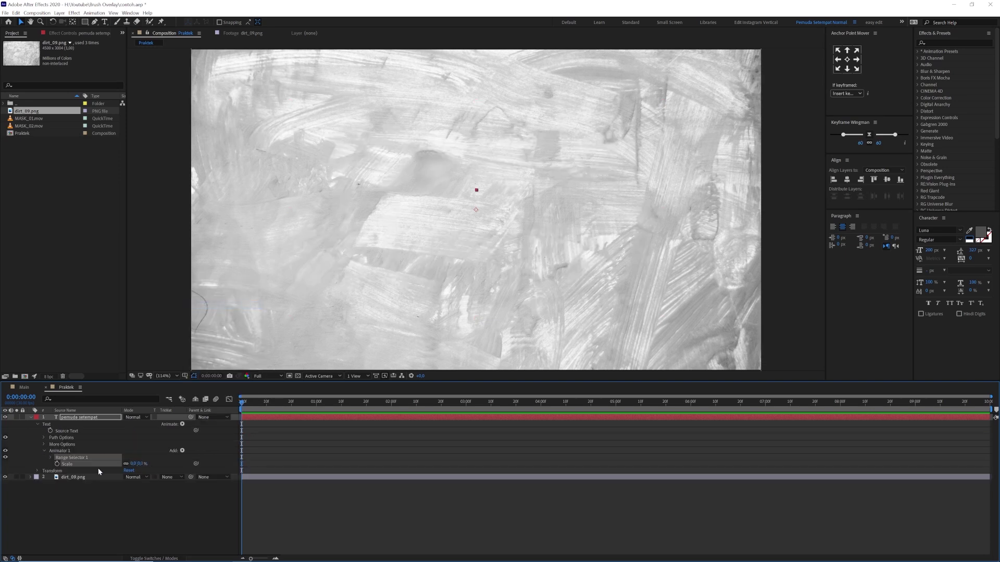
# Keyframe the text animator's Range Selector Offset from -100% at 0 seconds to 100% at 1 second and return to the start.
pyautogui.click(52, 458)
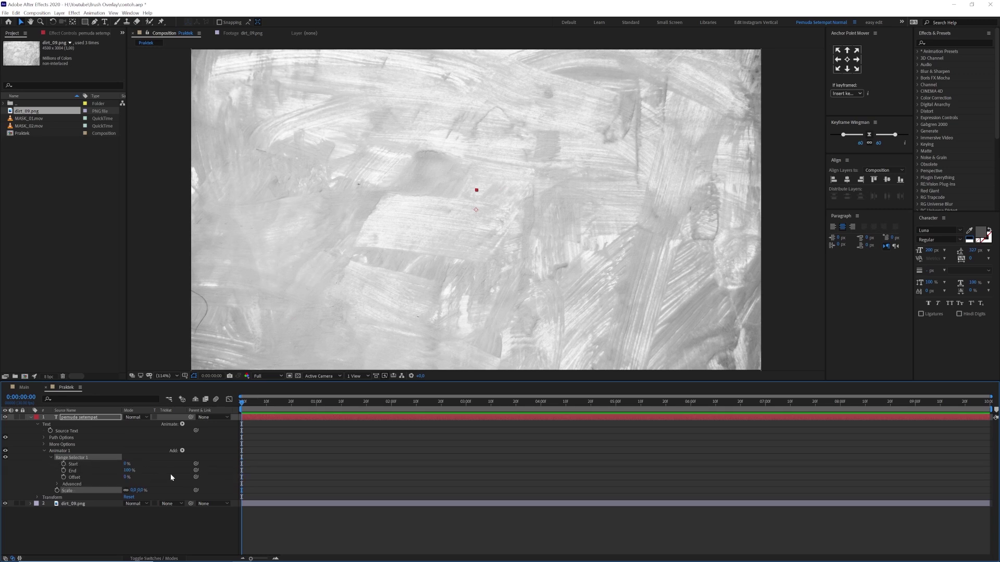
pyautogui.click(267, 408)
pyautogui.click(64, 477)
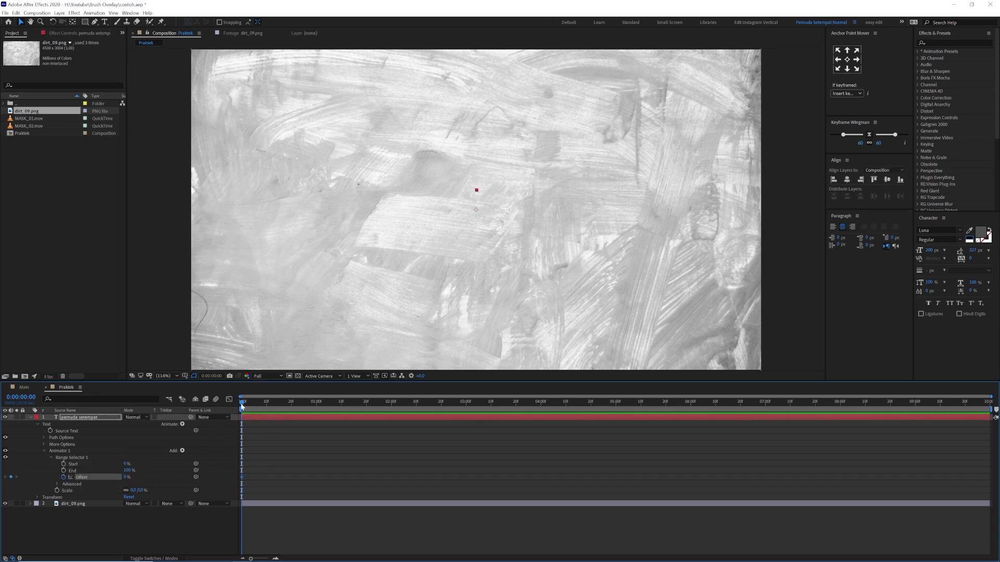
pyautogui.moveTo(125, 477); pyautogui.dragTo(73, 477)
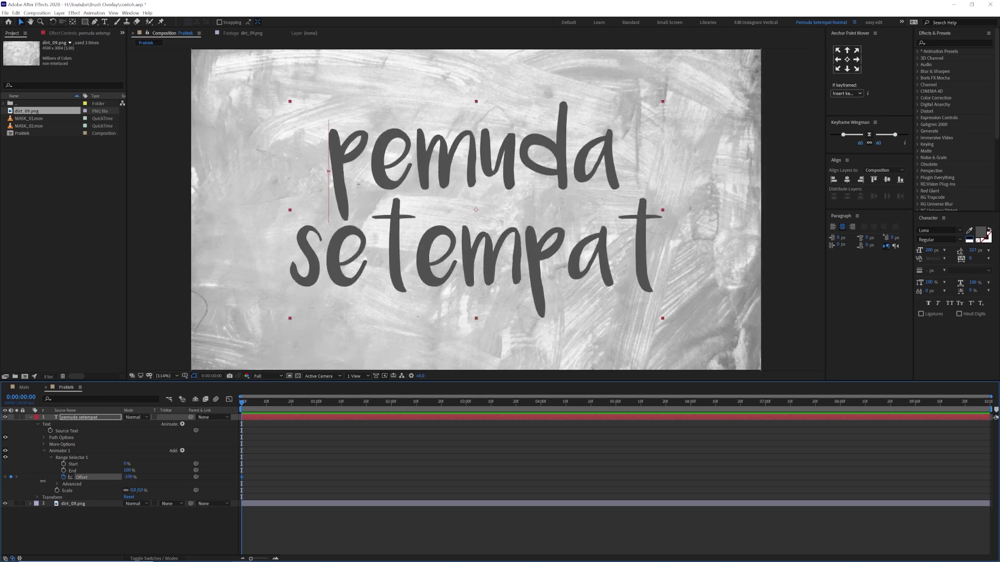
pyautogui.moveTo(297, 403); pyautogui.dragTo(318, 413)
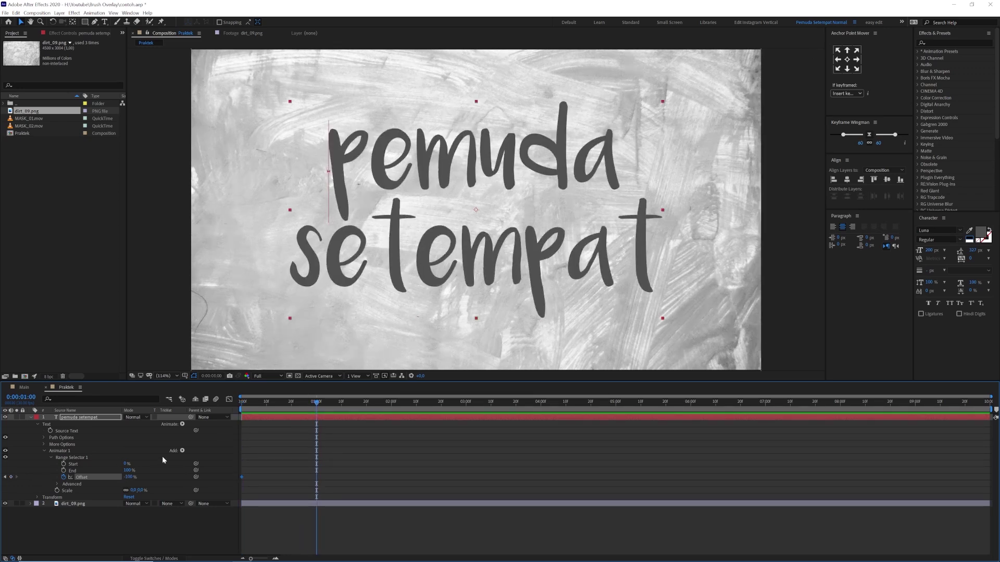
pyautogui.moveTo(130, 478); pyautogui.dragTo(210, 471)
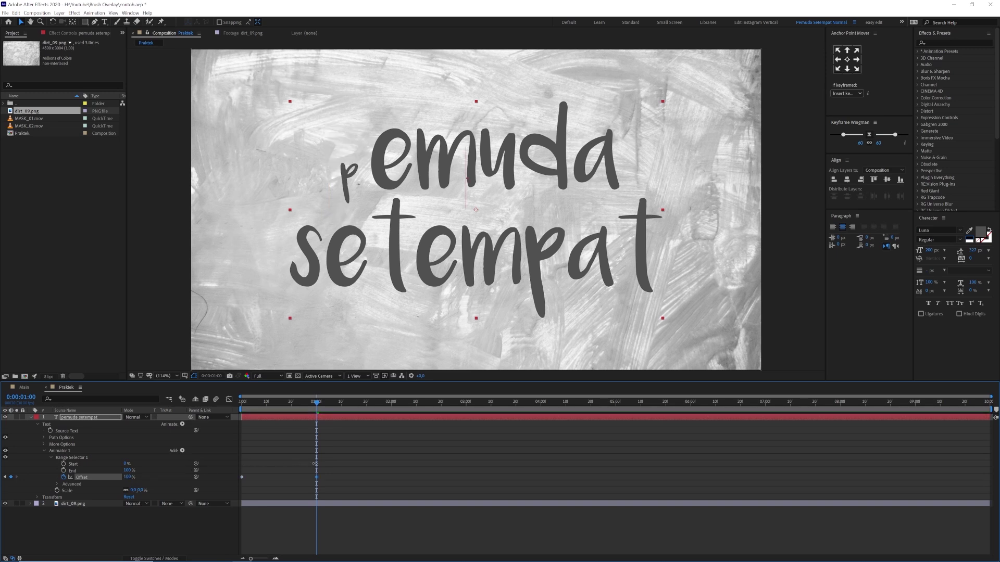
pyautogui.press('Home')
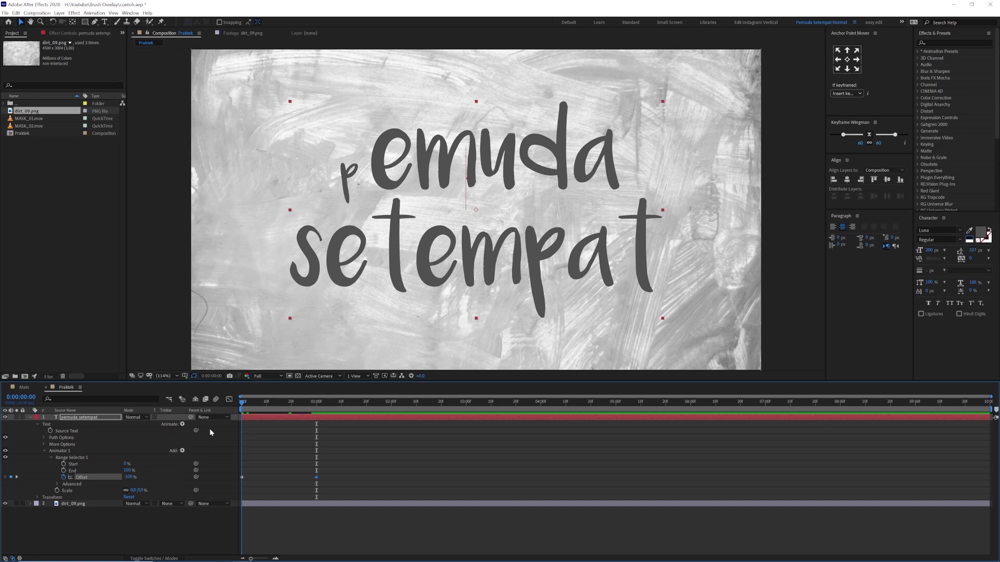
# Set the Range Selector's advanced Shape to Ramp Up with Ease High and Ease Low at 65%, and preview the text animation.
pyautogui.click(57, 485)
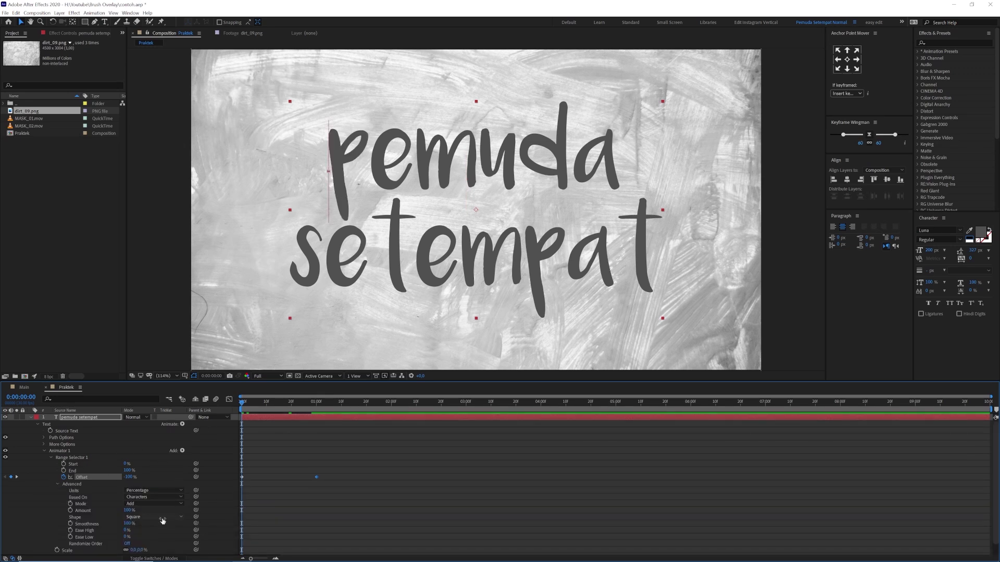
pyautogui.click(163, 518)
pyautogui.click(151, 477)
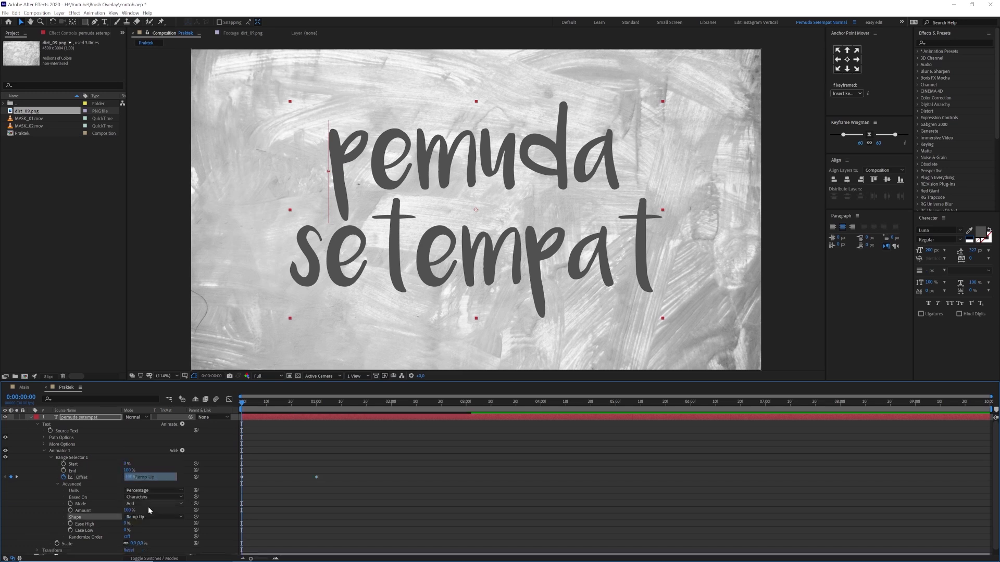
pyautogui.click(126, 523)
pyautogui.write('65')
pyautogui.press('Tab')
pyautogui.write('65')
pyautogui.press('Return')
pyautogui.click(229, 486)
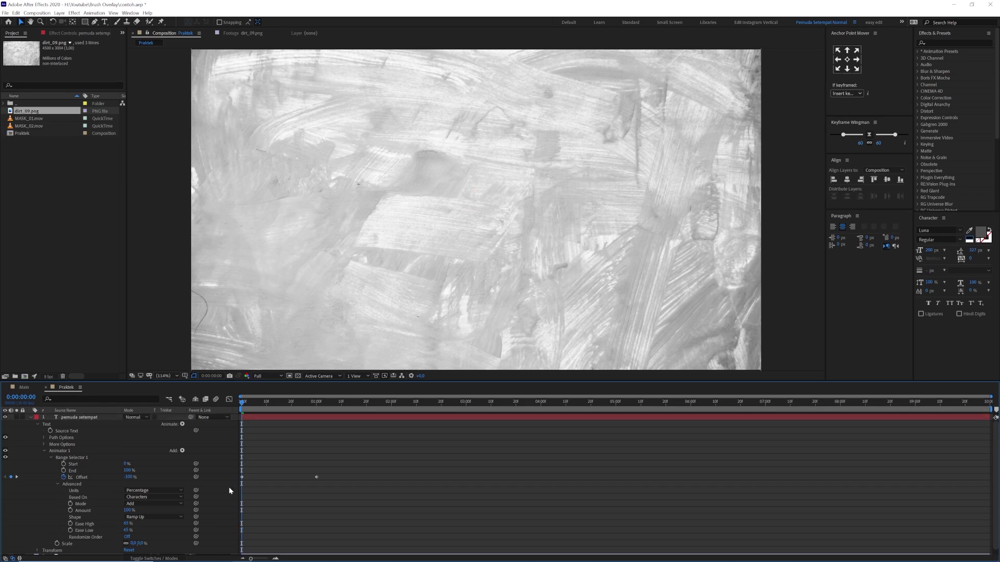
pyautogui.press('space')
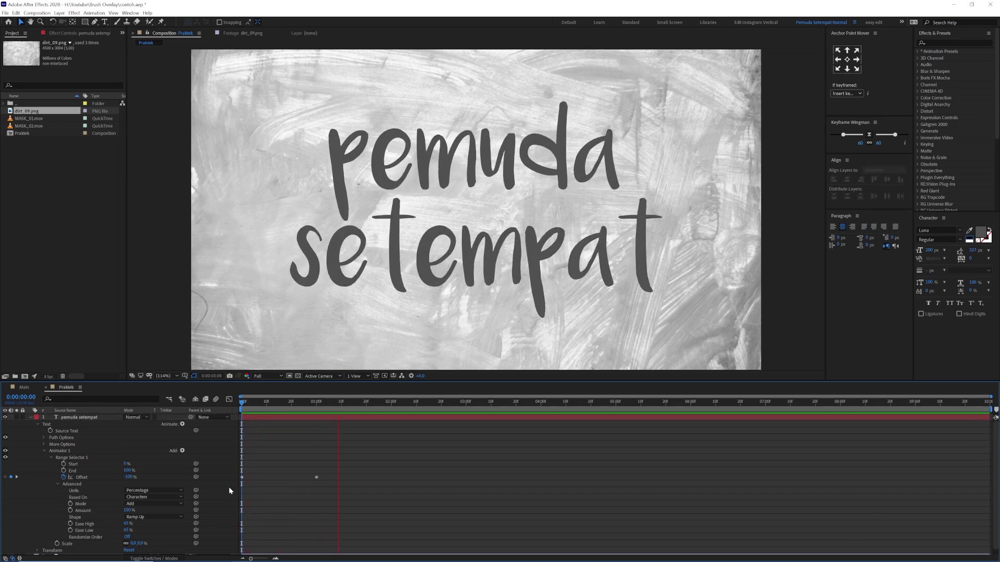
pyautogui.press('space')
# Duplicate Animator 1 on the "pemuda setempat" text layer.
pyautogui.moveTo(247, 407); pyautogui.dragTo(270, 414)
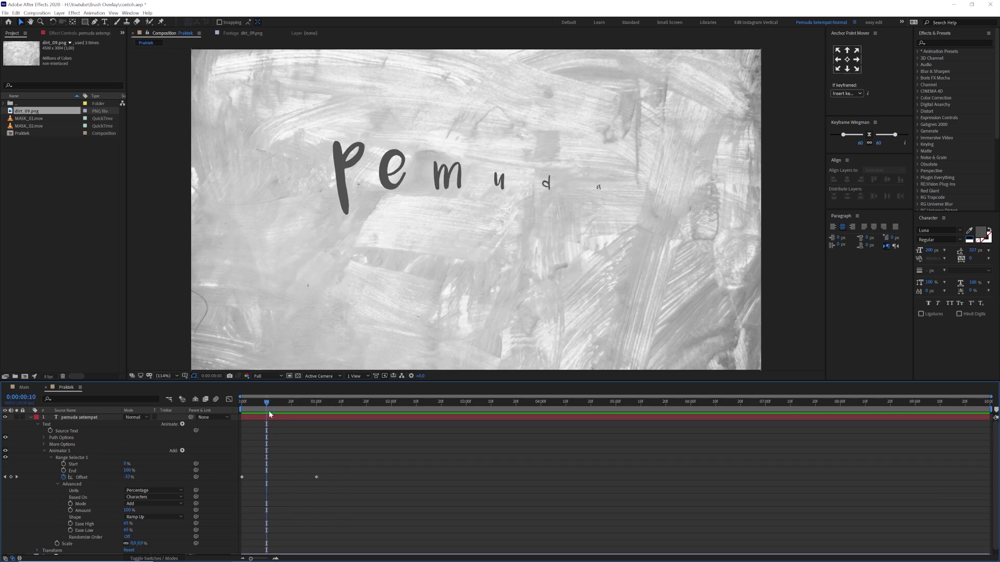
pyautogui.click(260, 419)
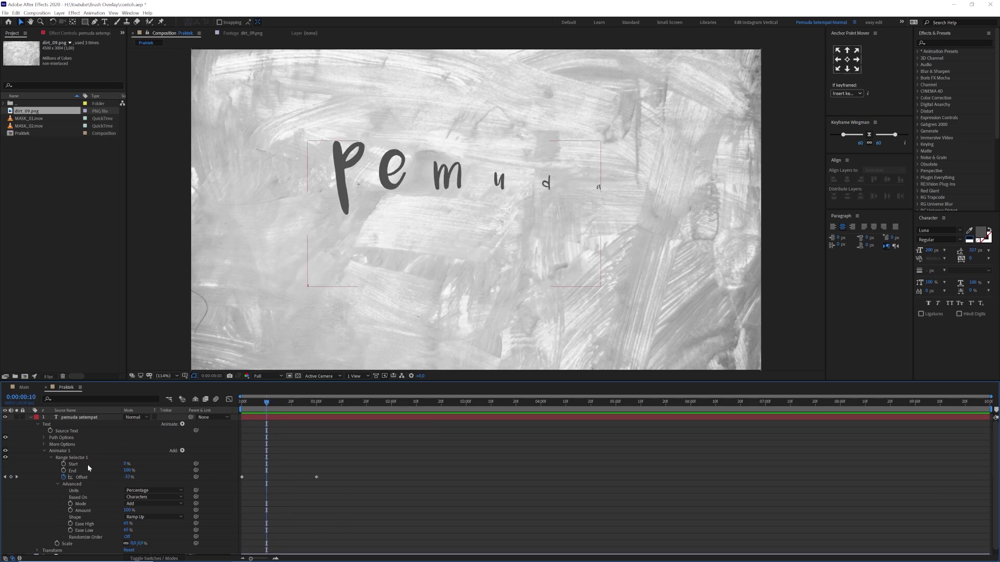
pyautogui.click(51, 458)
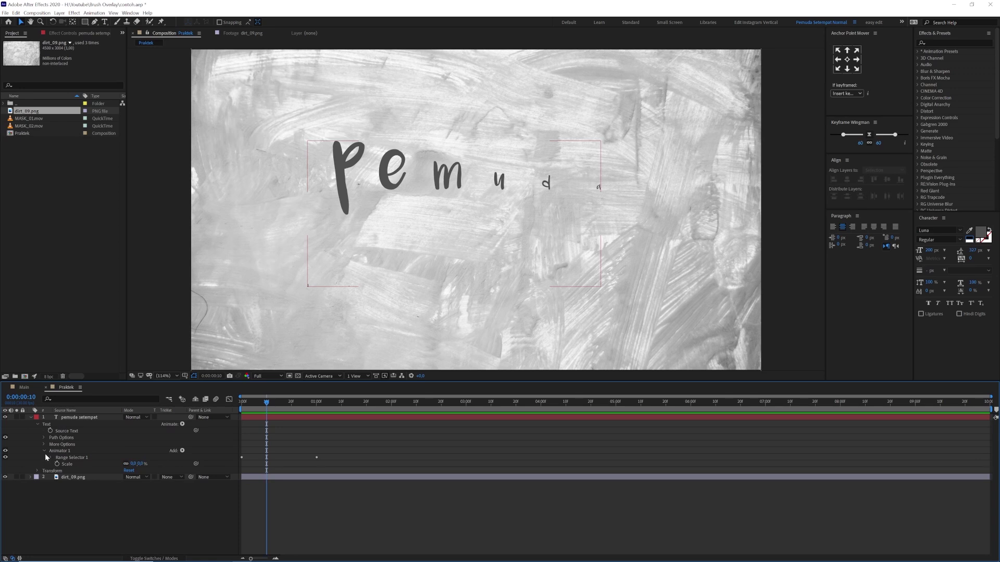
pyautogui.click(44, 452)
pyautogui.click(66, 451)
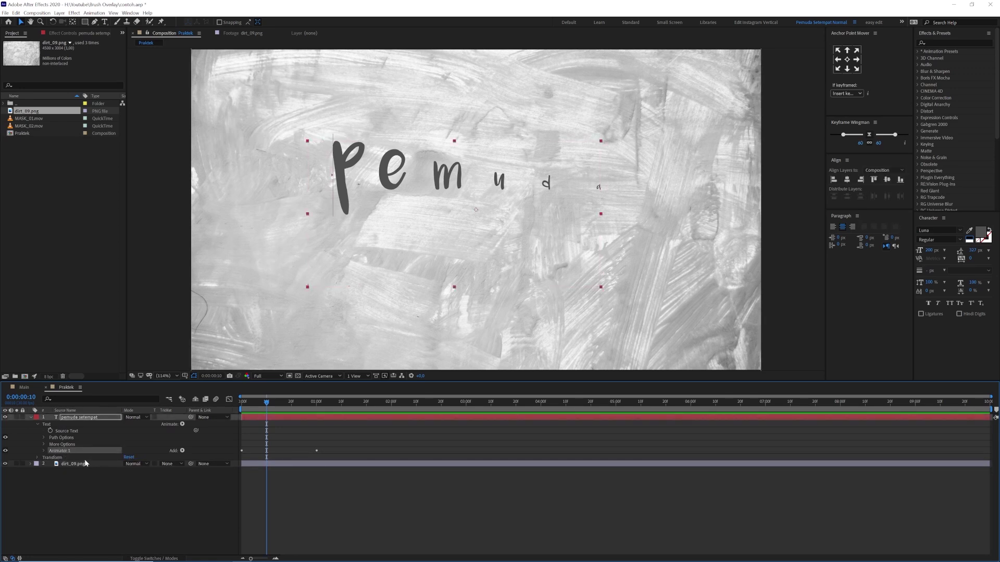
pyautogui.hotkey('ctrl', 'd')
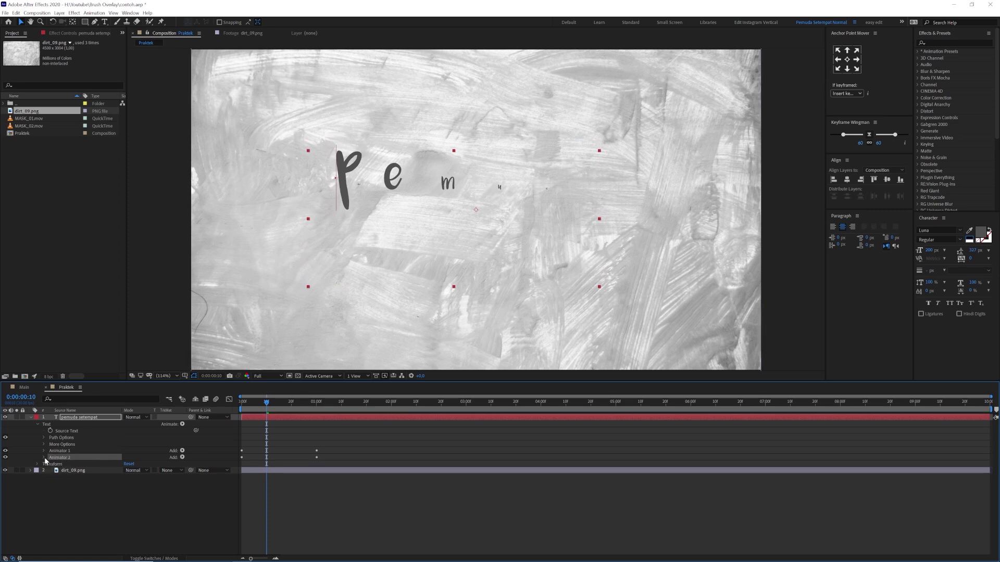
# Set the scale of the duplicated text animator, Animator 2, to 150%.
pyautogui.click(44, 458)
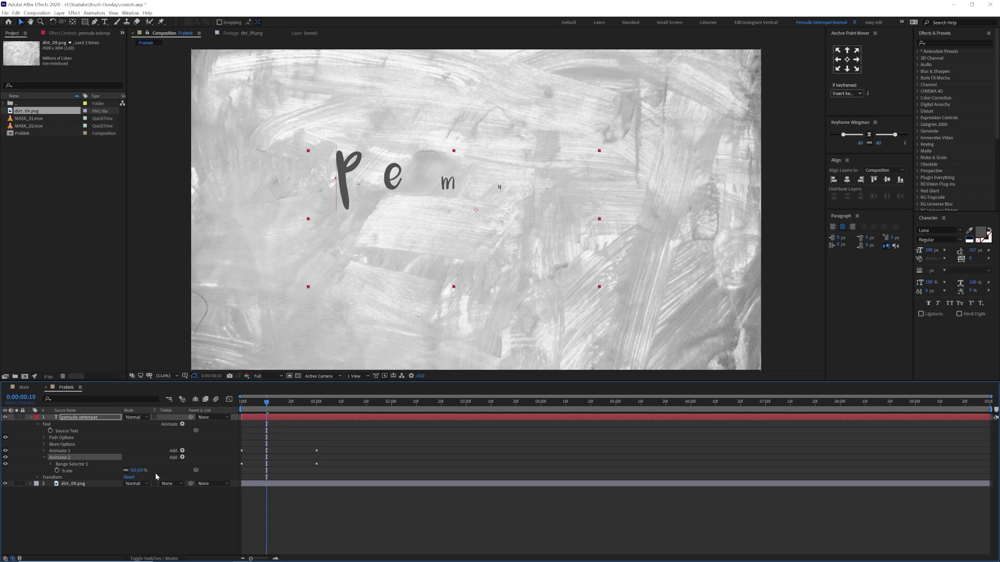
pyautogui.click(134, 470)
pyautogui.write('150')
pyautogui.press('Return')
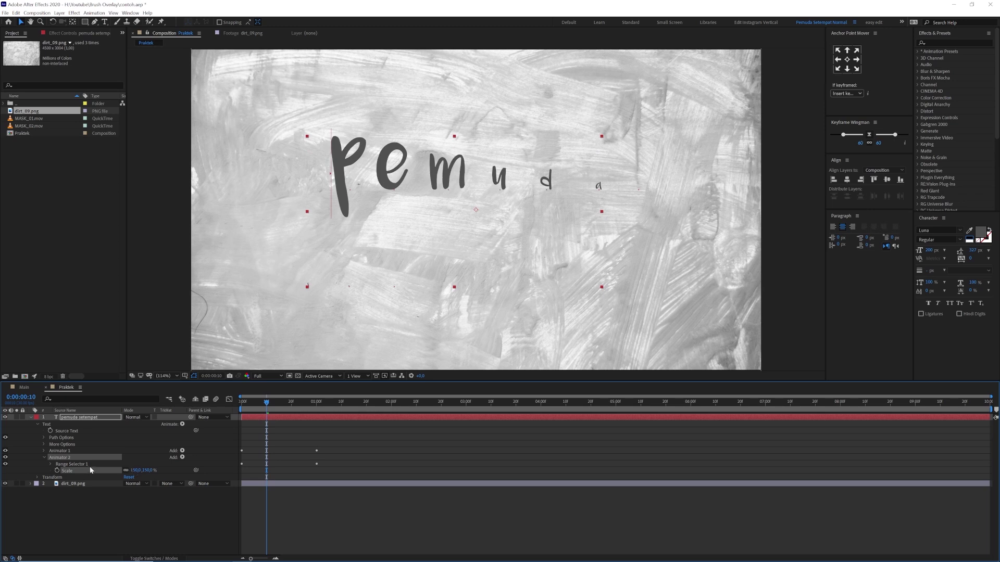
pyautogui.click(99, 455)
# Shift the second animator's Offset keyframes five frames later so they start at 0:00:00:05, and check the animation.
pyautogui.click(74, 423)
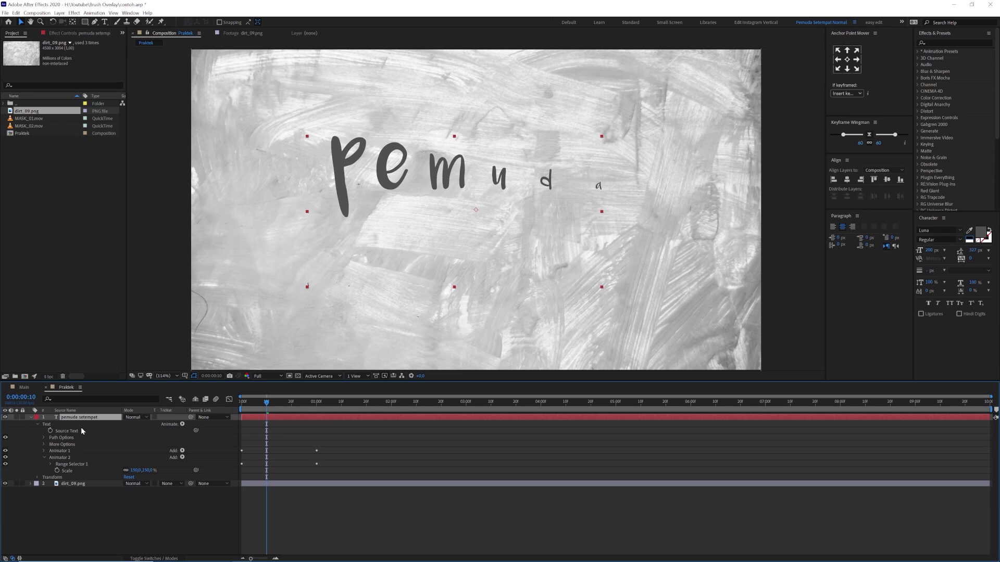
pyautogui.press('u')
pyautogui.moveTo(334, 443); pyautogui.dragTo(227, 456)
pyautogui.click(252, 404)
pyautogui.moveTo(252, 407); pyautogui.dragTo(254, 411)
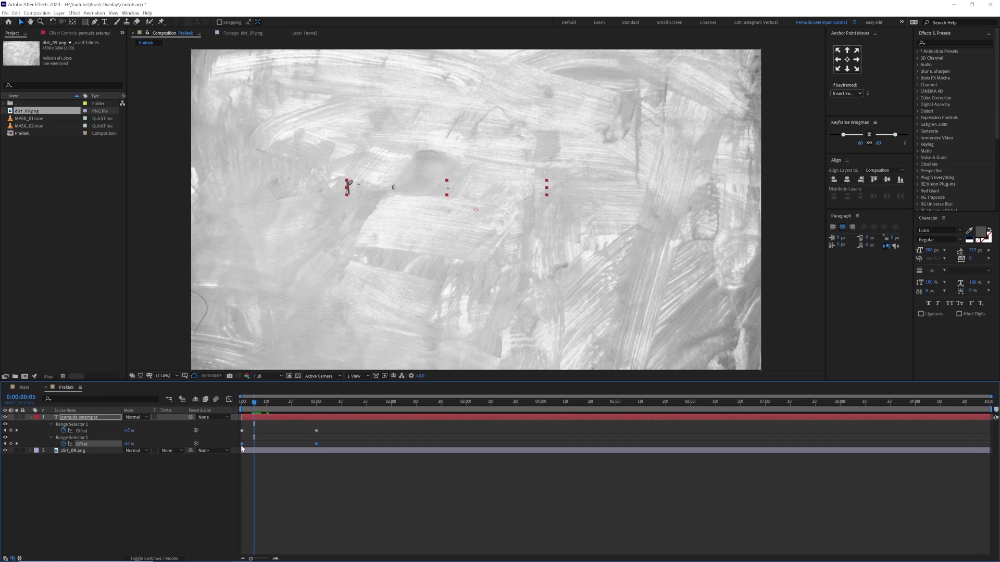
pyautogui.click(179, 495)
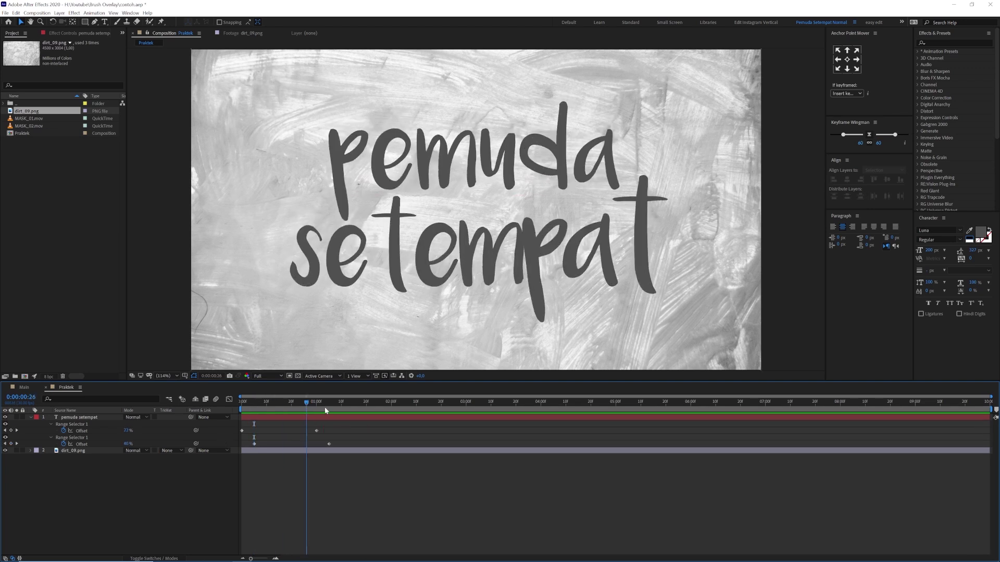
pyautogui.moveTo(325, 411); pyautogui.dragTo(368, 412)
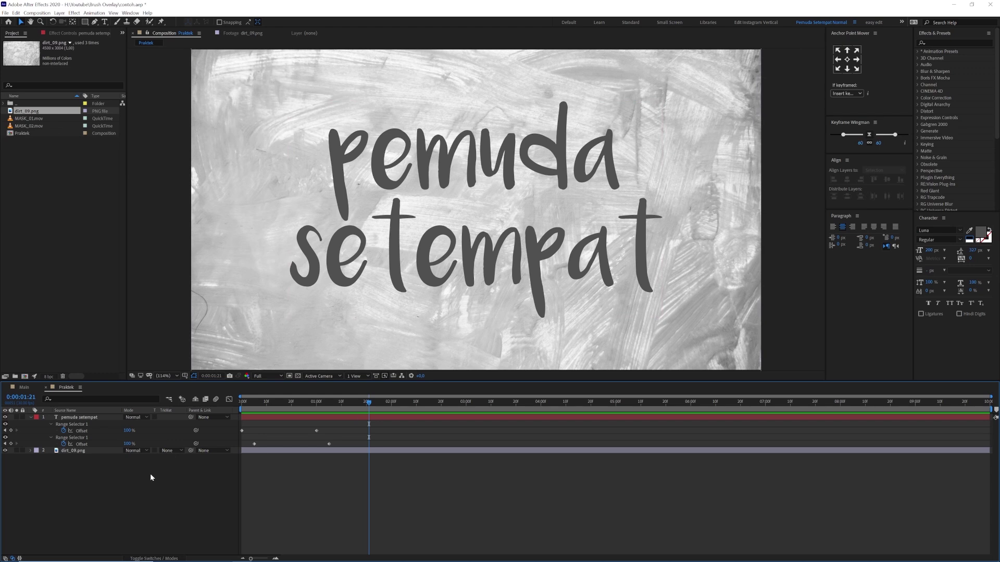
# Make the "pemuda setempat" text layer 3D and set its Z position to 1200.
pyautogui.click(88, 418)
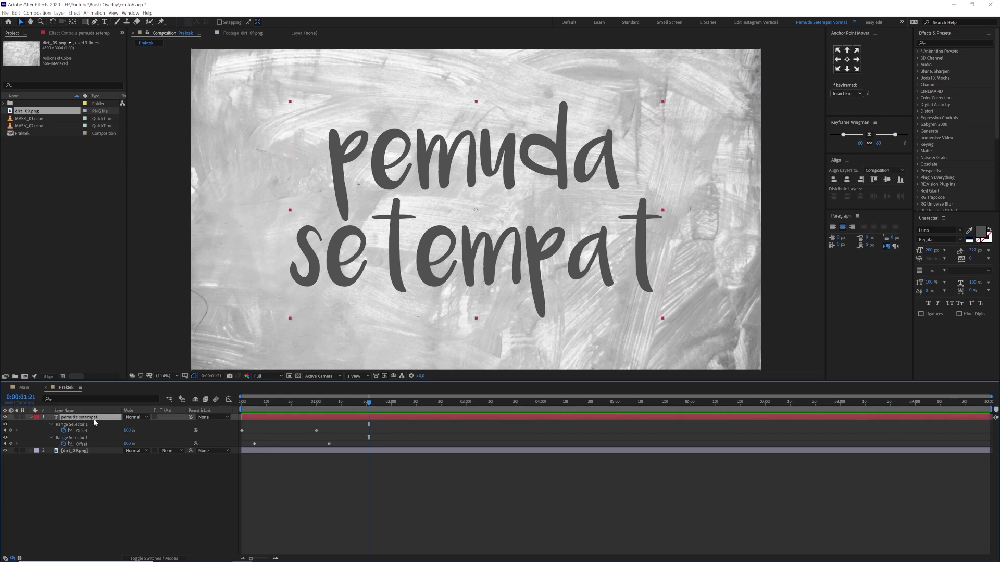
pyautogui.click(169, 558)
pyautogui.click(167, 417)
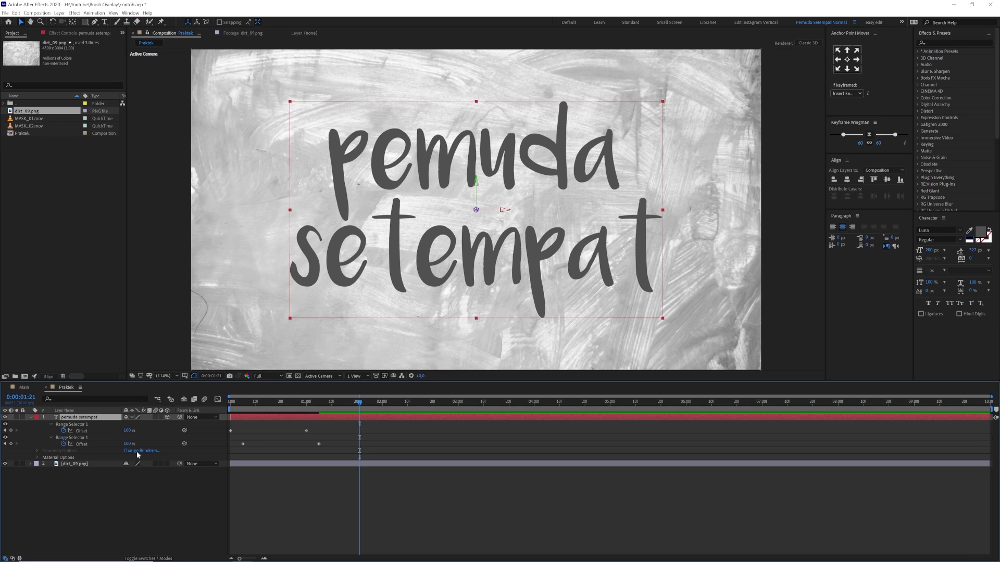
pyautogui.press('p')
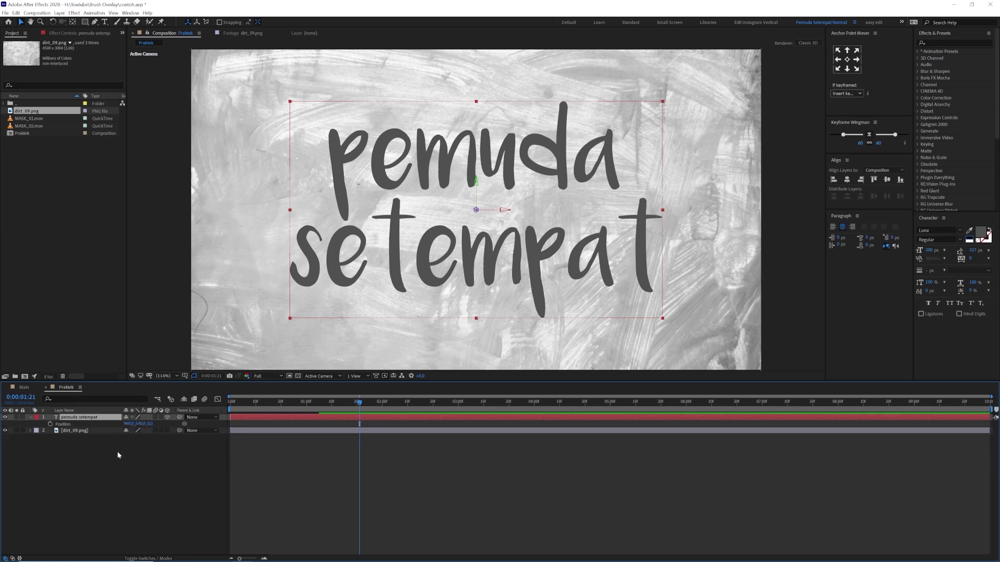
pyautogui.moveTo(148, 424); pyautogui.dragTo(146, 427)
pyautogui.click(145, 424)
pyautogui.press('Tab')
pyautogui.write('1200')
pyautogui.press('Return')
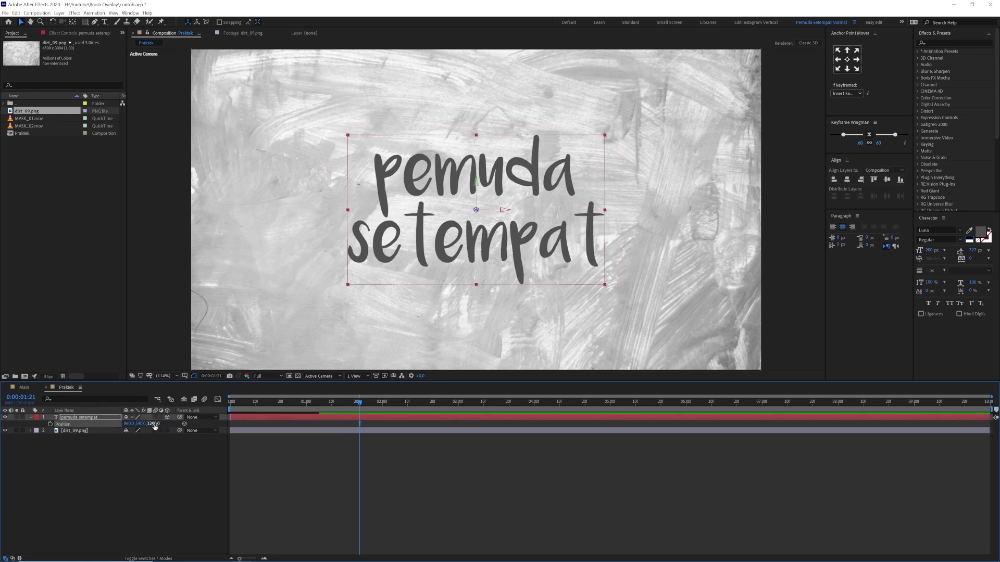
pyautogui.click(90, 453)
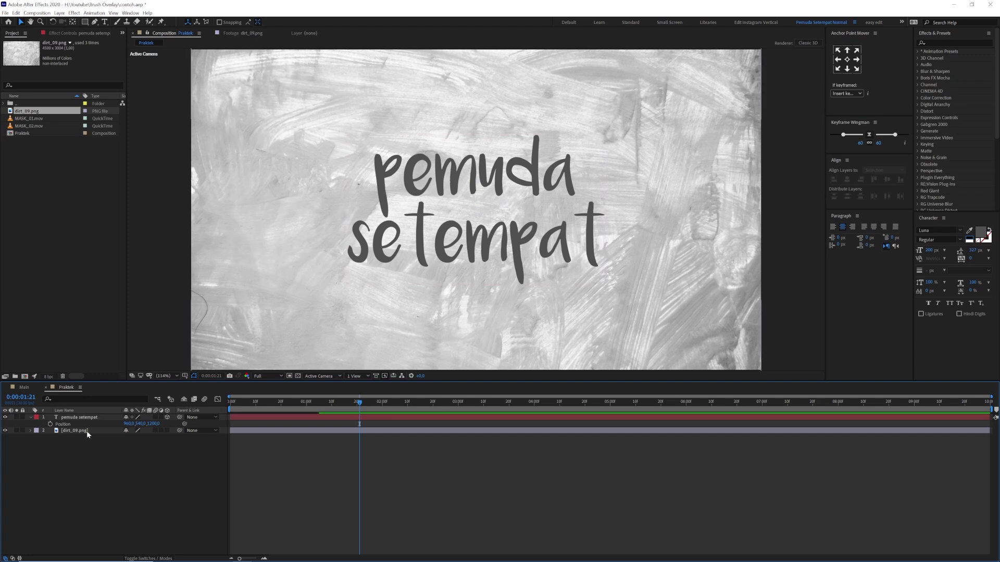
# Duplicate the dirt_09.png background layer and move the copy above the text layer.
pyautogui.click(59, 431)
pyautogui.hotkey('ctrl', 'd')
pyautogui.moveTo(78, 435); pyautogui.dragTo(85, 418)
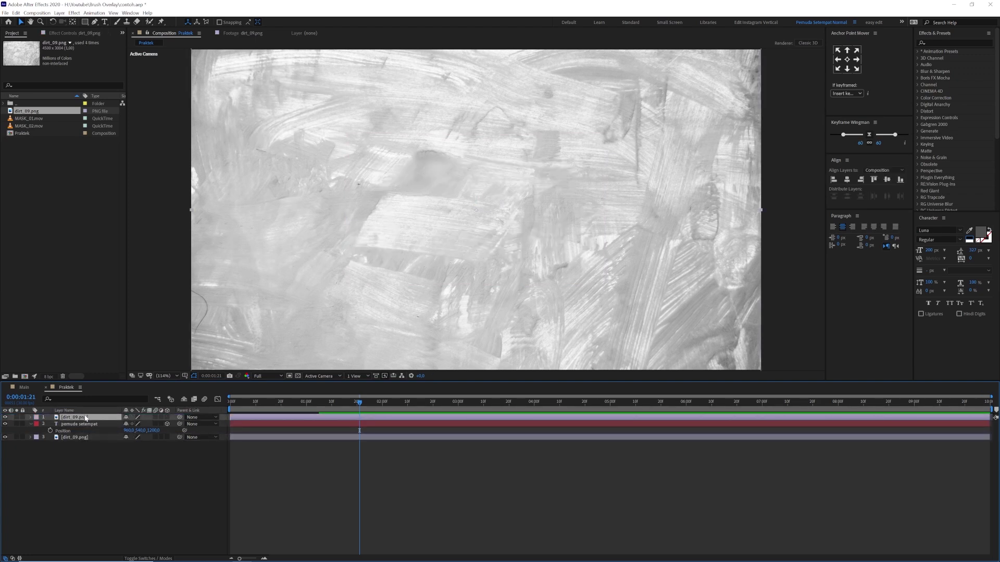
# Make the top dirt_09.png layer 3D and set its blending mode to Multiply.
pyautogui.click(168, 418)
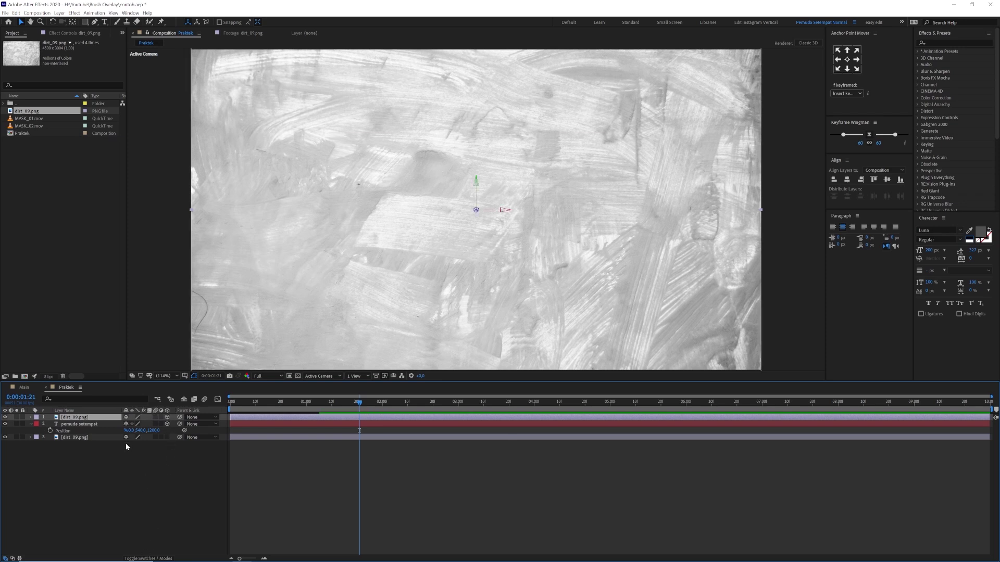
pyautogui.click(140, 558)
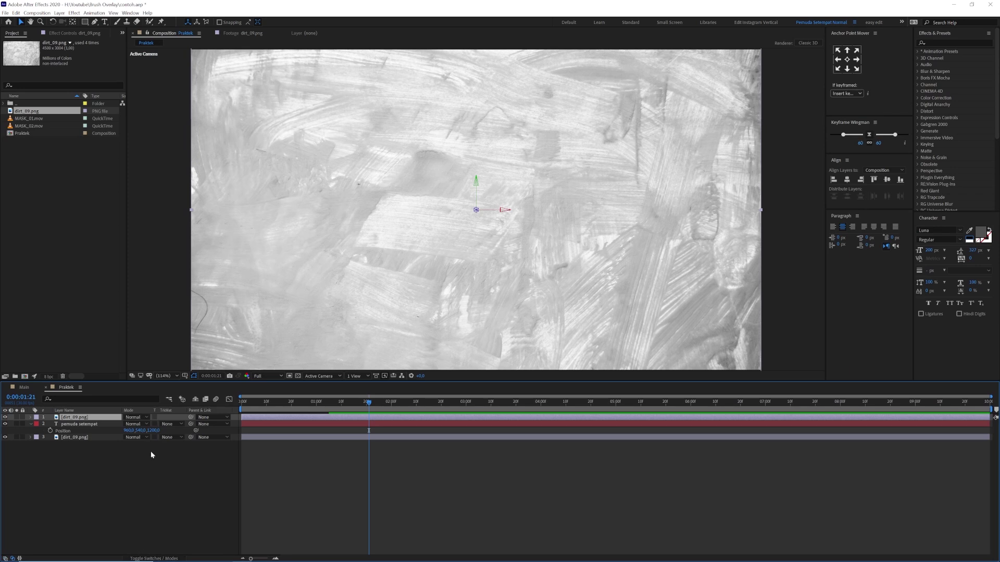
pyautogui.click(140, 418)
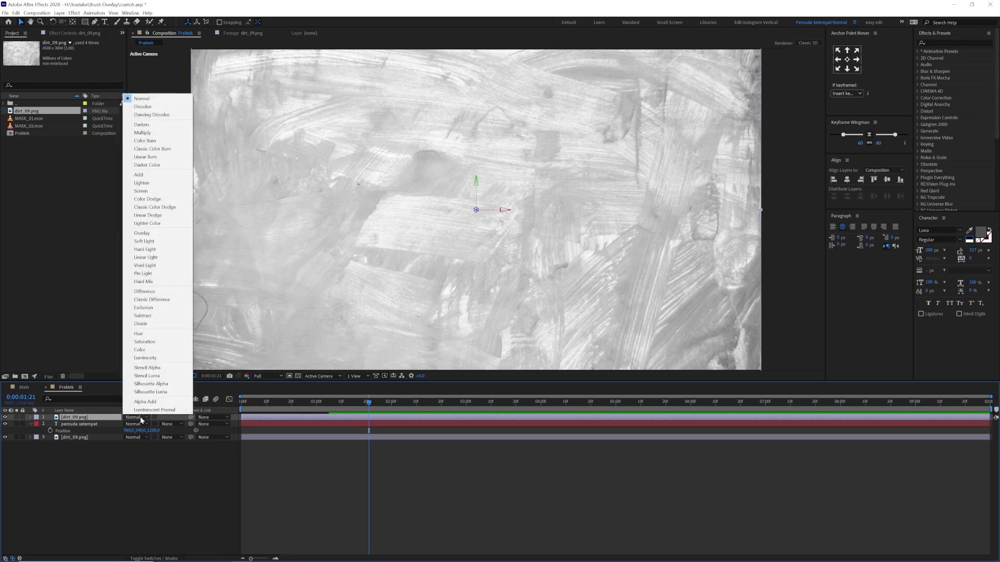
pyautogui.click(145, 133)
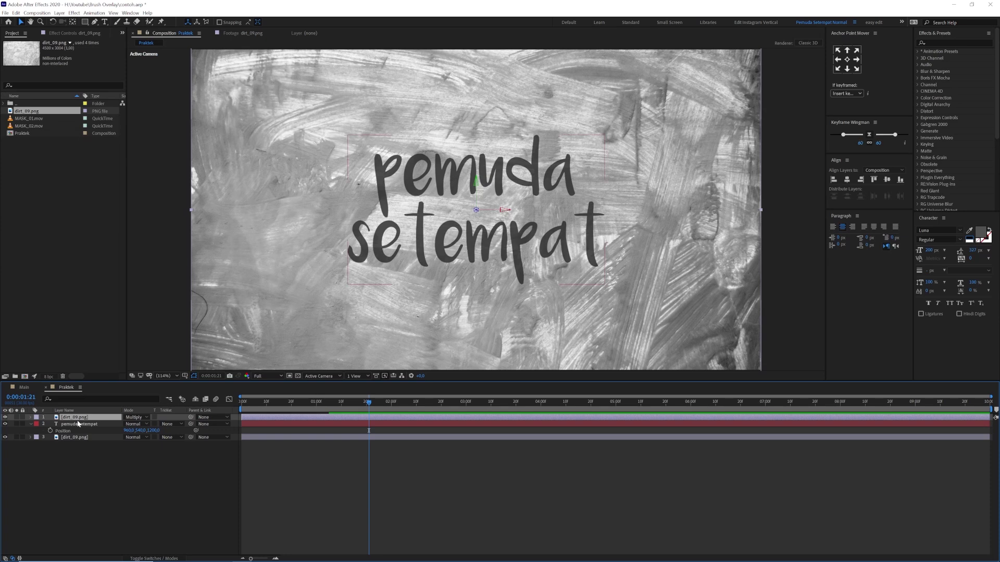
# Set the top dirt_09.png layer's Z position to -1000 and scrub through the composition to check it.
pyautogui.press('p')
pyautogui.moveTo(151, 424); pyautogui.dragTo(47, 464)
pyautogui.click(154, 424)
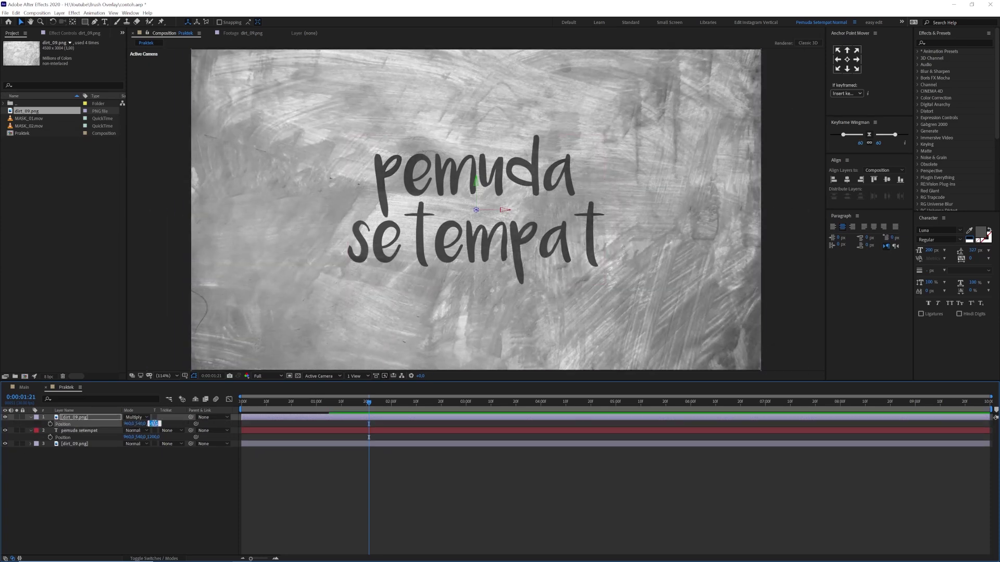
pyautogui.press('Return')
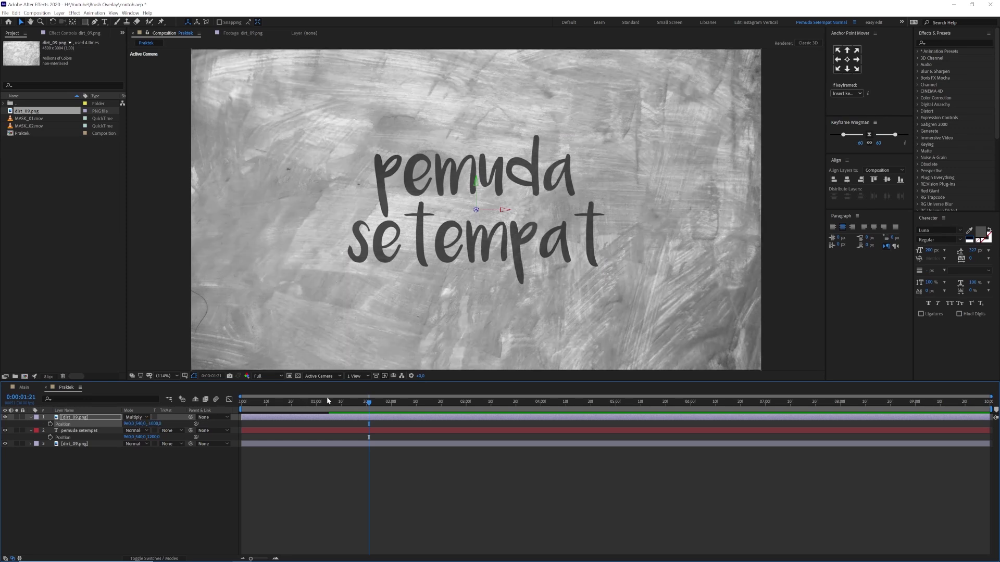
pyautogui.moveTo(283, 401); pyautogui.dragTo(407, 411)
# Add a new two-node camera to the composition with the default settings.
pyautogui.rightClick(183, 481)
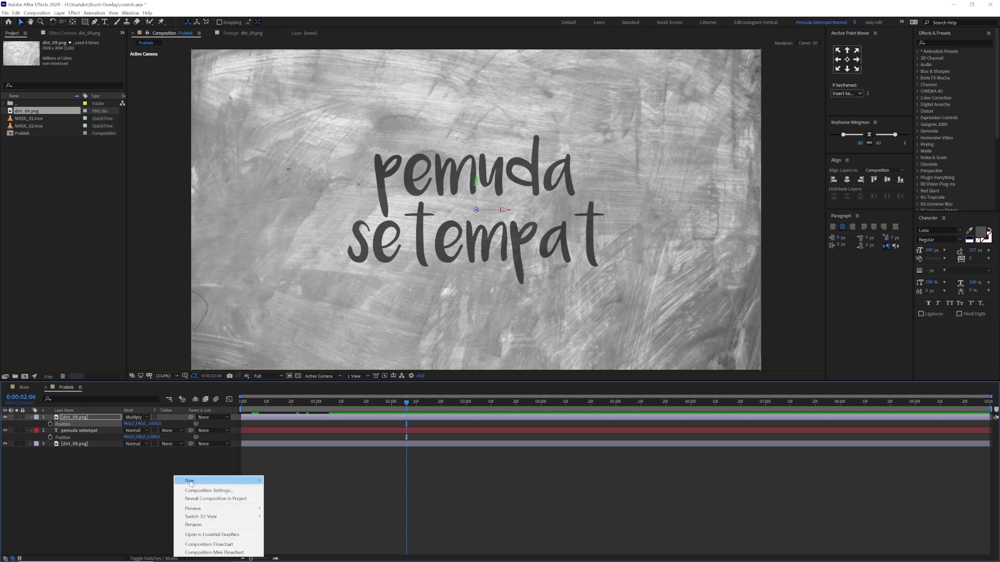
pyautogui.moveTo(250, 481)
pyautogui.click(282, 432)
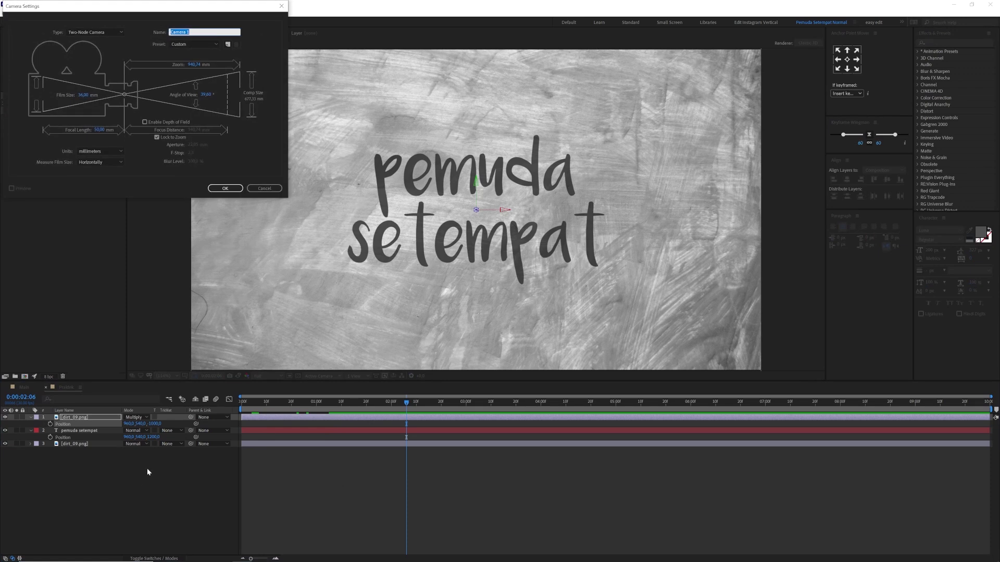
pyautogui.click(223, 190)
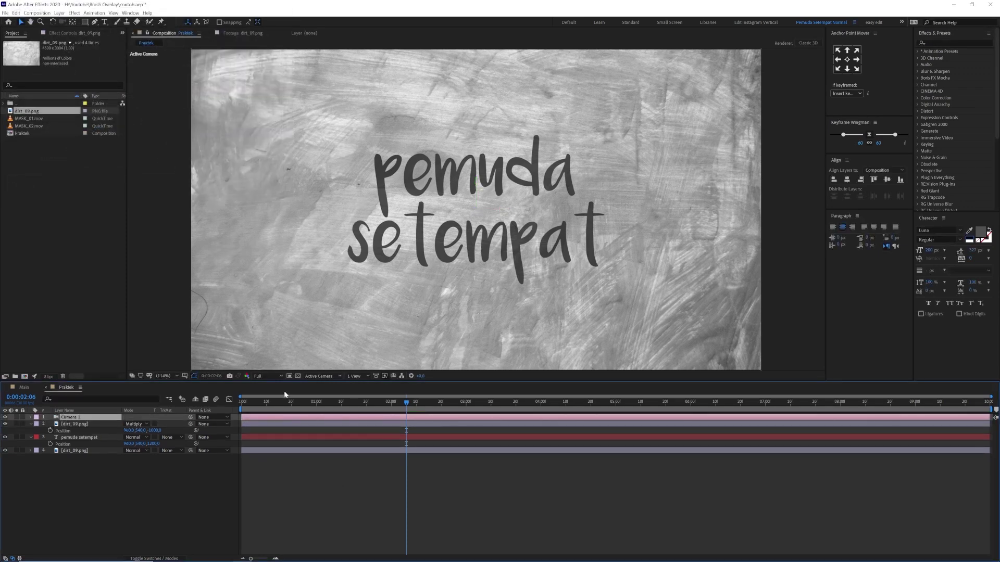
# Keyframe the camera's Position at 0 seconds and at 0:00:09:29, pushing in to a Z position of about -1796 at the end.
pyautogui.click(242, 401)
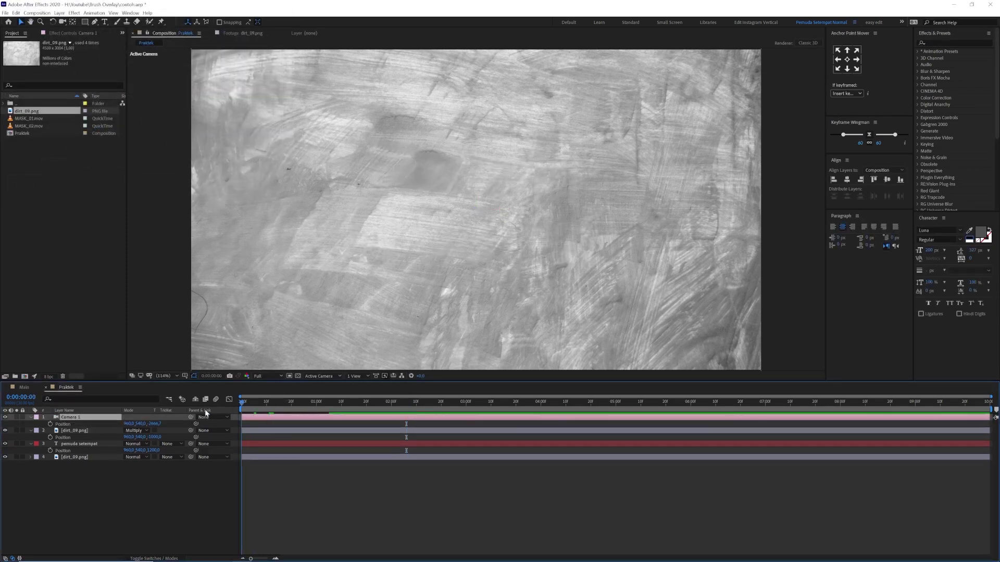
pyautogui.click(50, 424)
pyautogui.click(78, 425)
pyautogui.moveTo(306, 408); pyautogui.dragTo(988, 407)
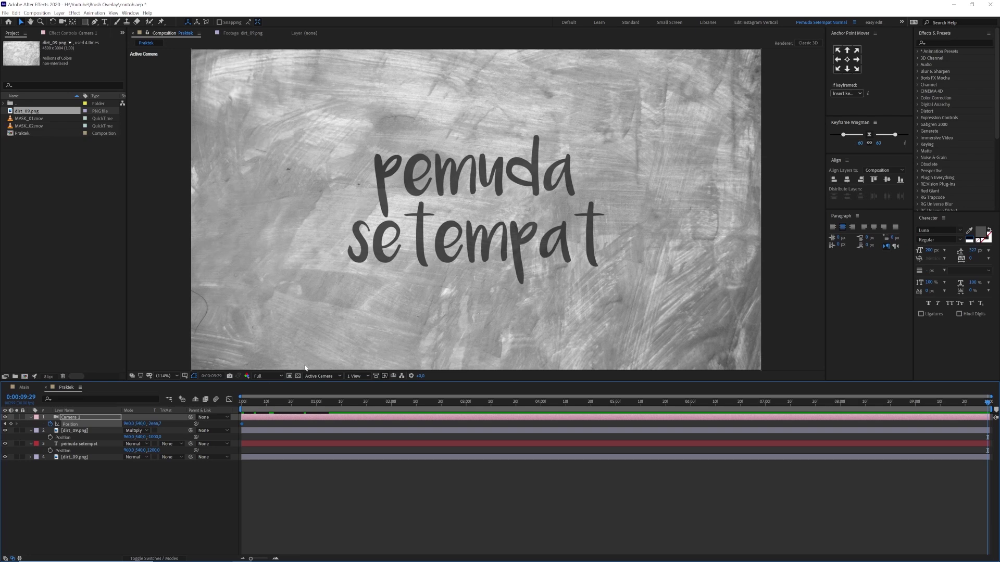
pyautogui.press('c')
pyautogui.scroll(4, 487, 219)
pyautogui.scroll(5, 487, 213)
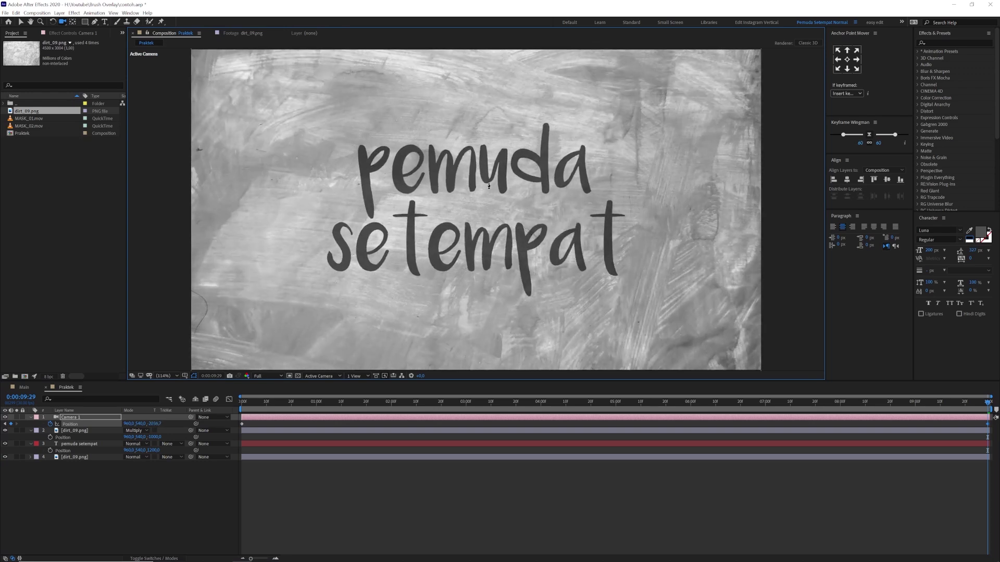
pyautogui.scroll(1, 488, 150)
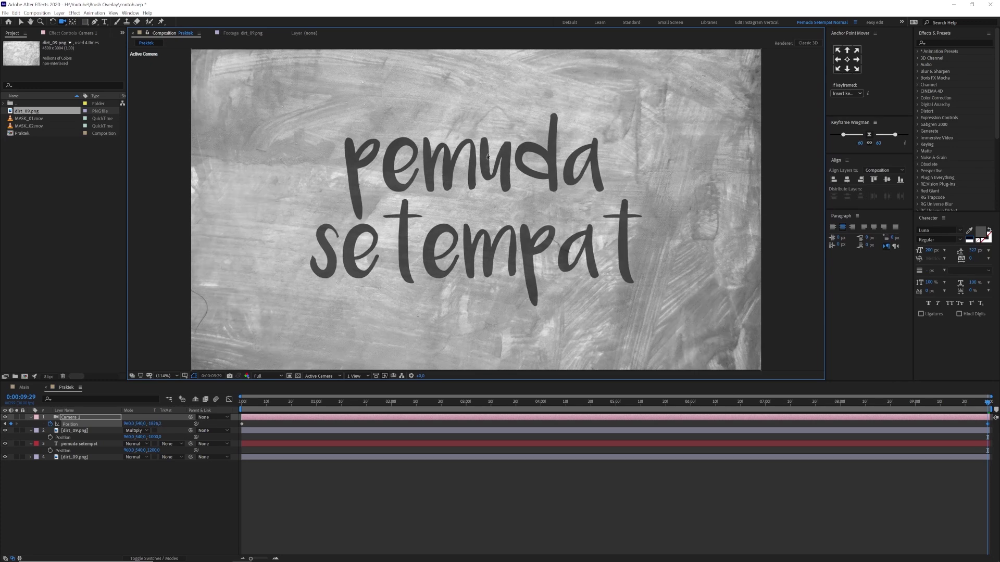
pyautogui.scroll(-1, 488, 151)
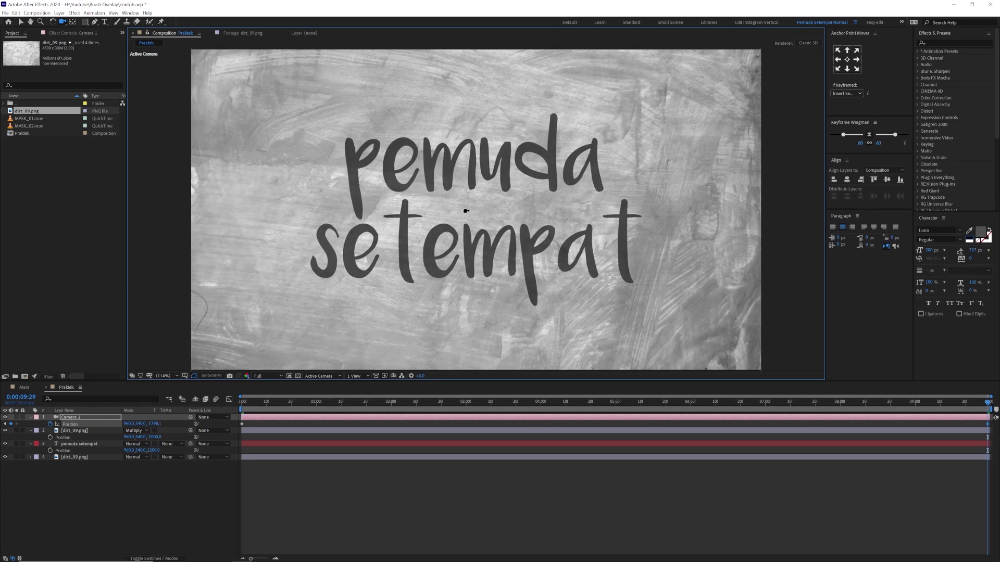
# Play back the composition to check the camera push-in together with the text animation.
pyautogui.click(156, 506)
pyautogui.press('space')
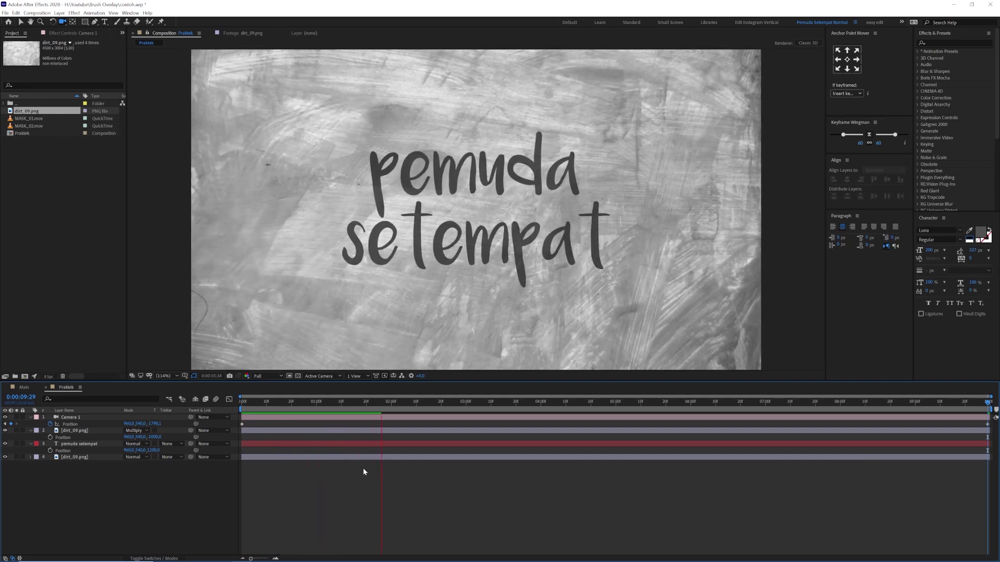
pyautogui.press('space')
pyautogui.press('space')
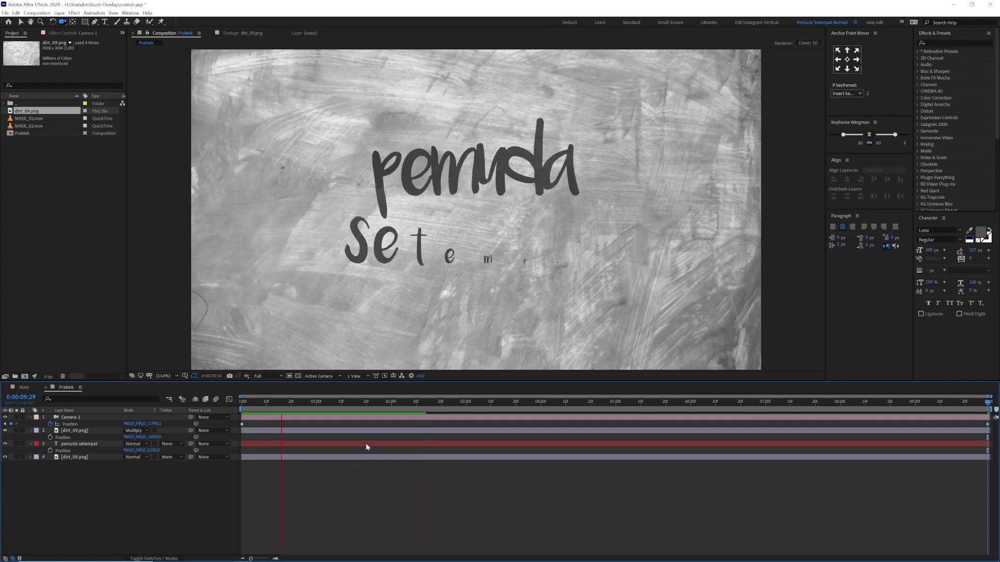
pyautogui.press('space')
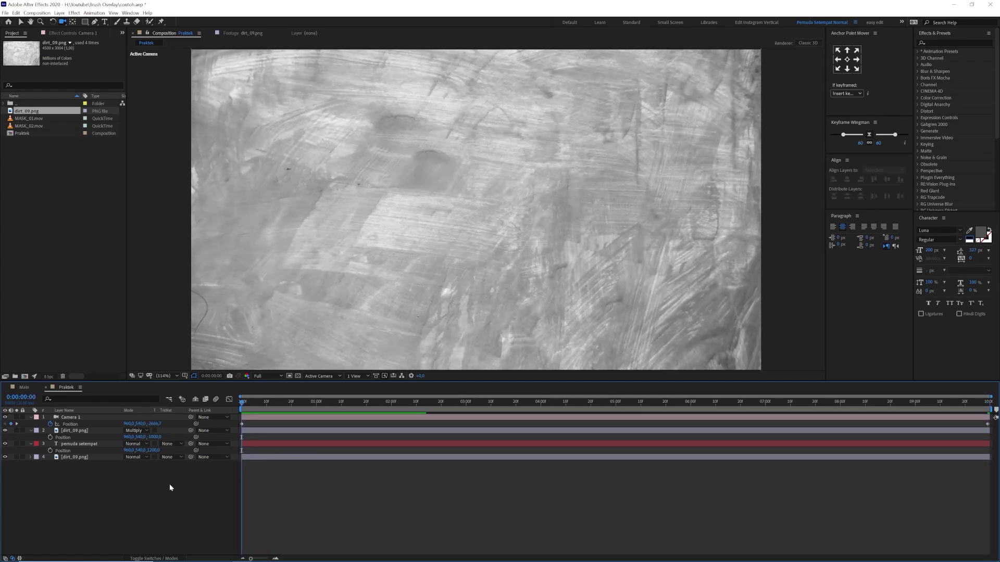
# Look at the finished Main composition around 0:00:02:20 for reference, and return to the Praktek composition at 0:00:01:06.
pyautogui.click(24, 387)
pyautogui.moveTo(345, 402); pyautogui.dragTo(433, 403)
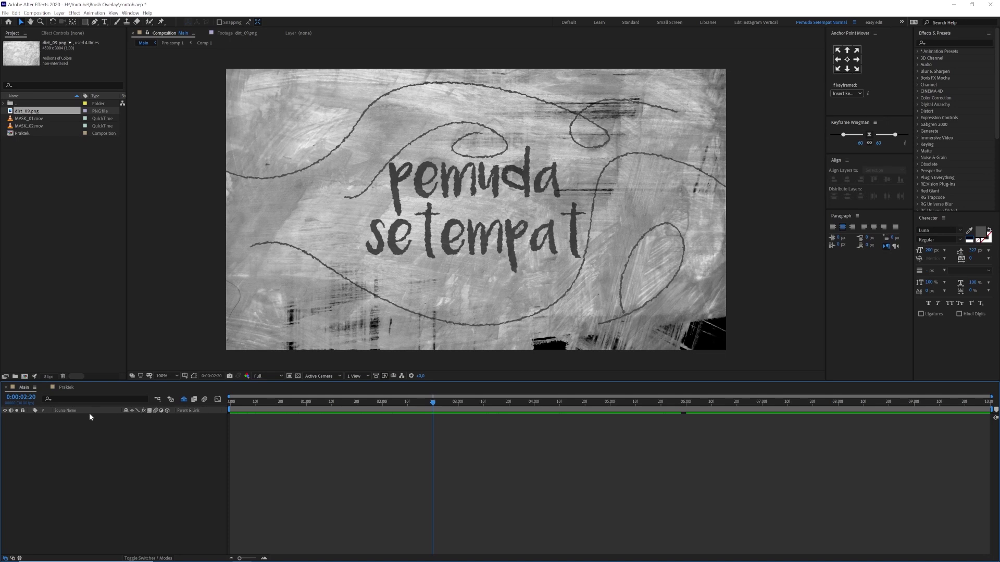
pyautogui.click(63, 387)
pyautogui.click(332, 402)
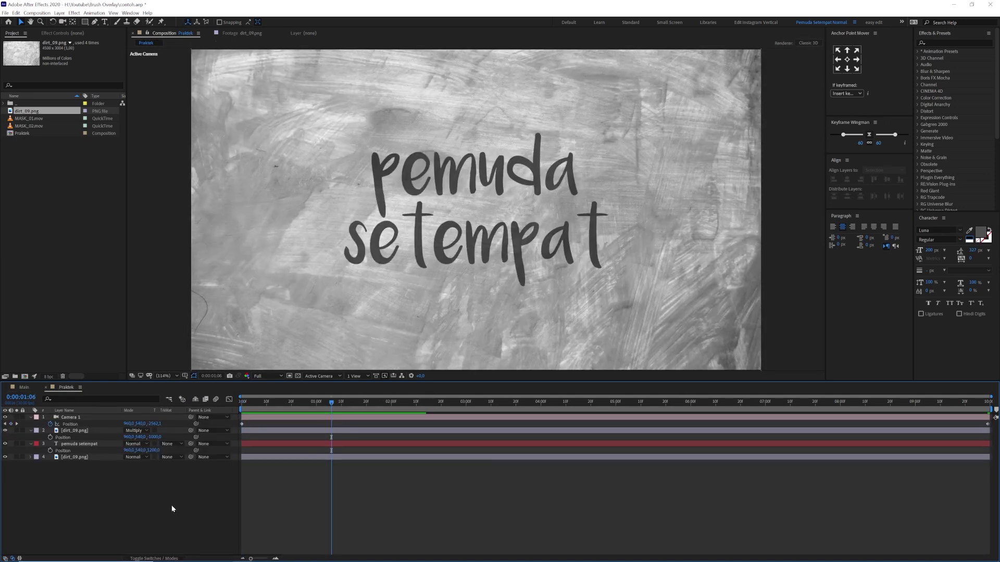
# Draw a wavy Pen path on a new shape layer, running from beyond the frame's left edge under the text and out past its right edge.
pyautogui.click(94, 22)
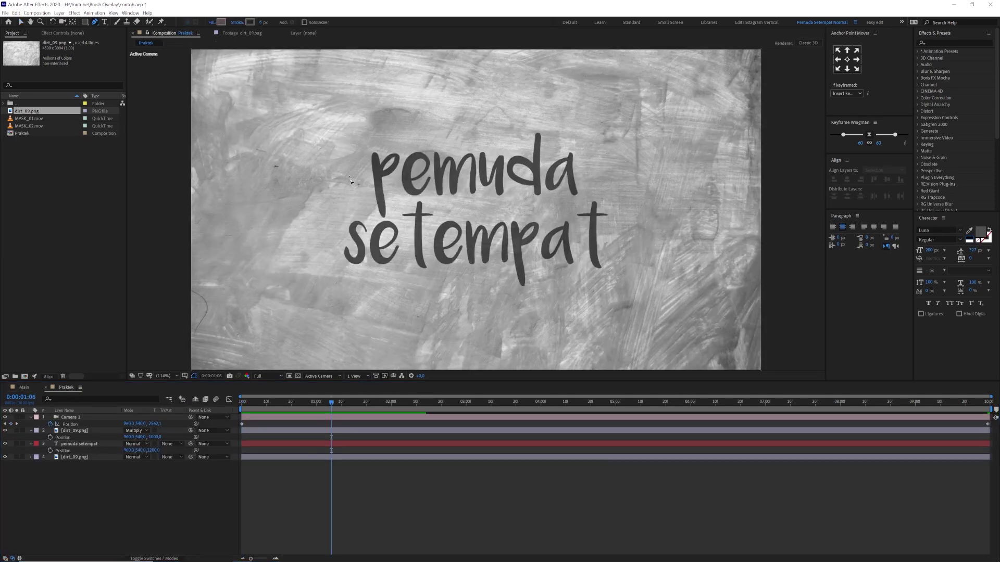
pyautogui.press('/')
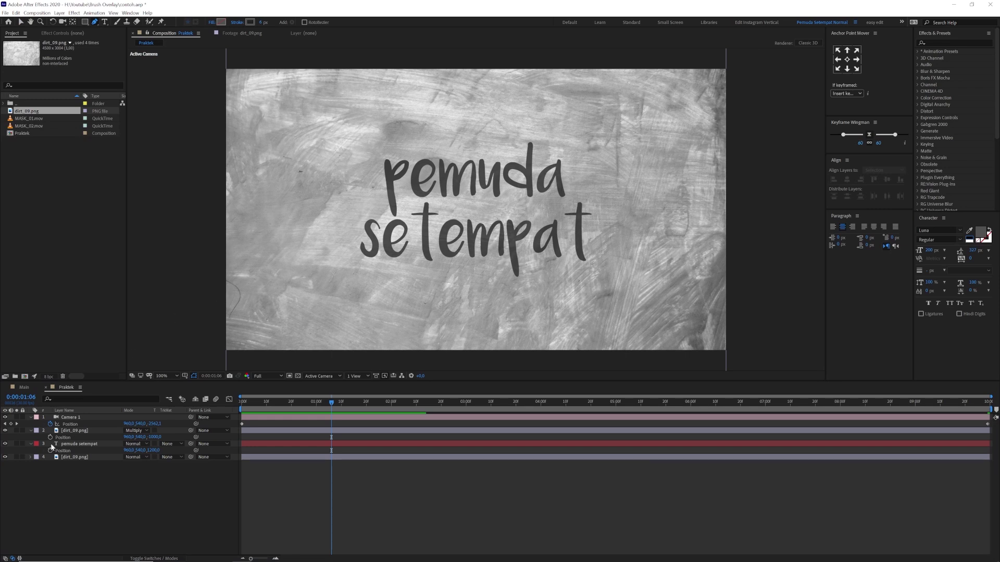
pyautogui.click(162, 290)
pyautogui.moveTo(338, 319); pyautogui.dragTo(374, 311)
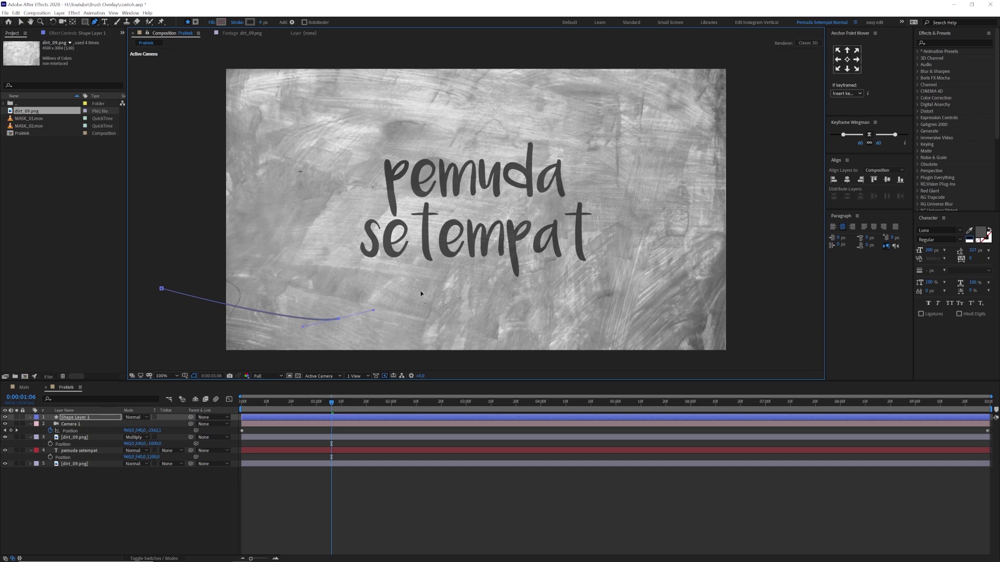
pyautogui.moveTo(434, 288); pyautogui.dragTo(443, 283)
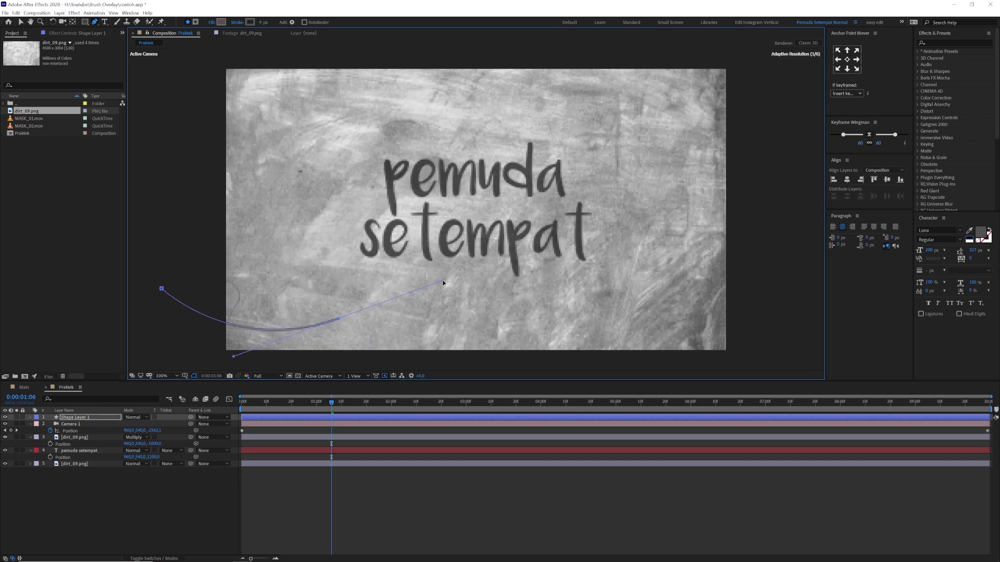
pyautogui.moveTo(552, 313); pyautogui.dragTo(613, 347)
pyautogui.moveTo(674, 252); pyautogui.dragTo(624, 168)
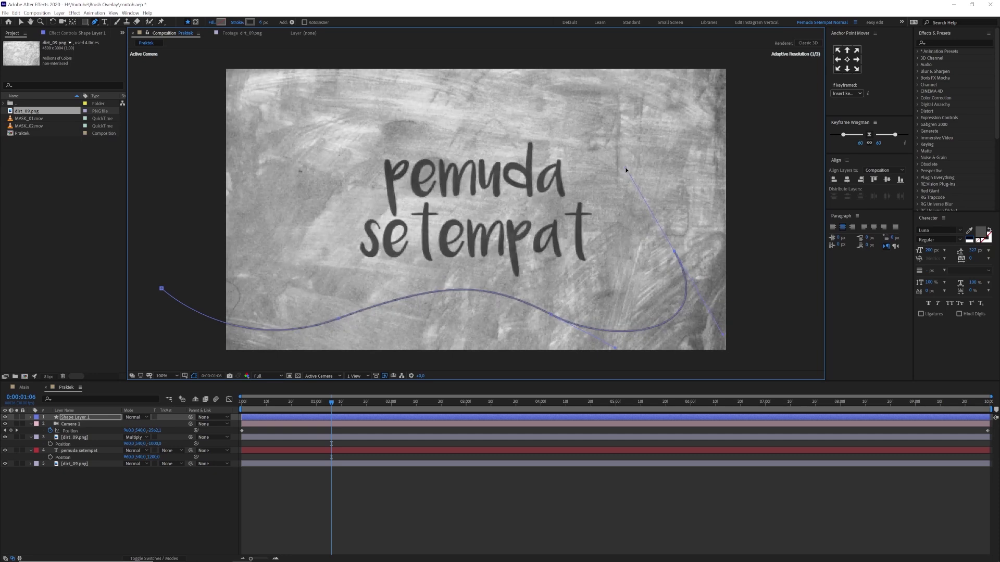
pyautogui.click(774, 206)
pyautogui.moveTo(776, 274); pyautogui.dragTo(777, 277)
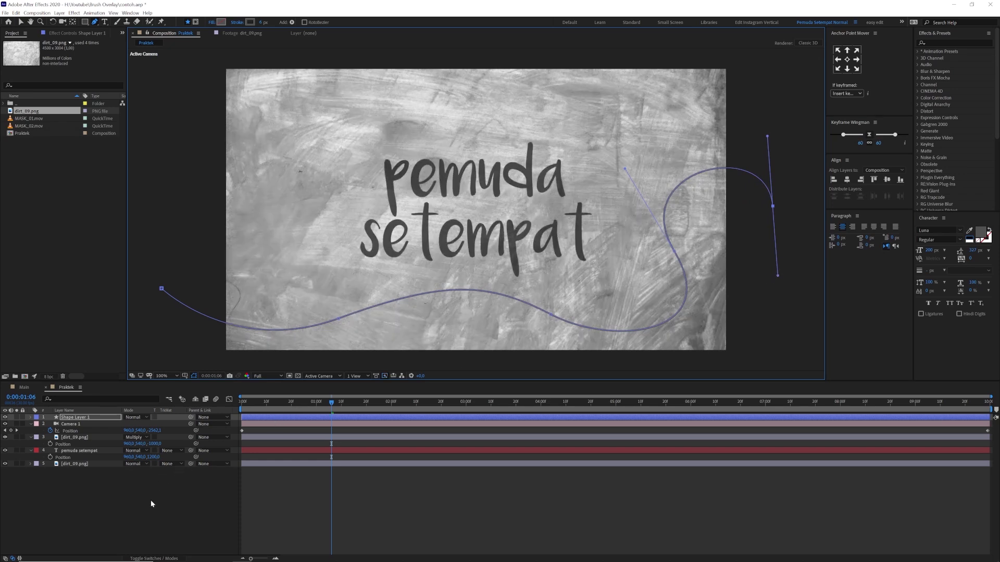
# Start a second Pen path on Shape Layer 1, outside the frame's upper right.
pyautogui.click(76, 418)
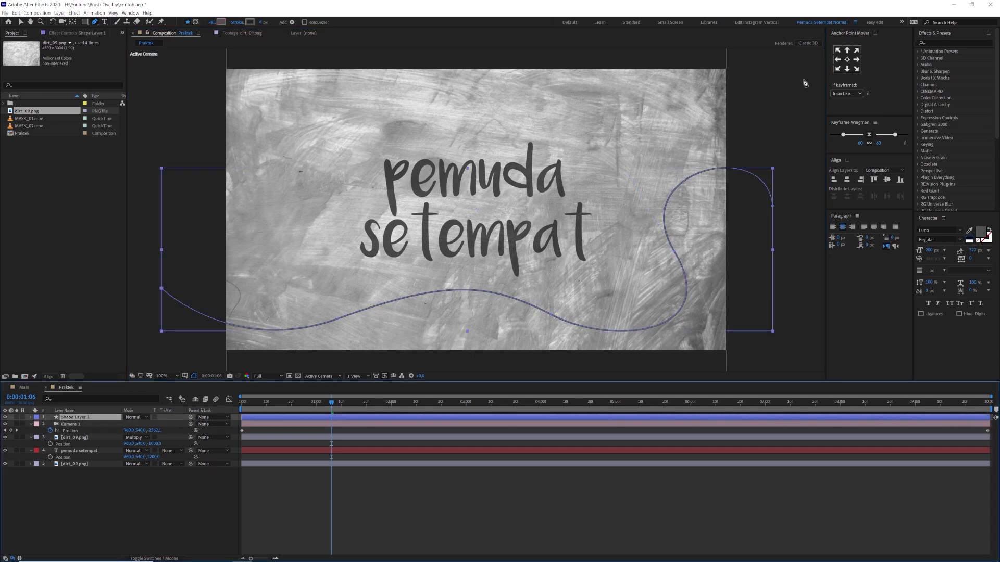
pyautogui.click(770, 130)
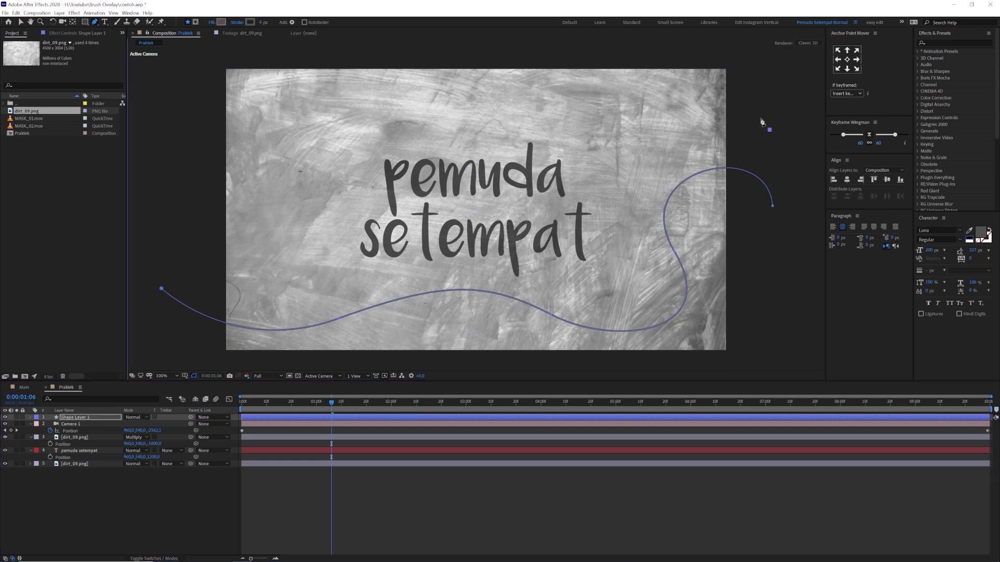
pyautogui.moveTo(627, 127); pyautogui.dragTo(593, 209)
pyautogui.moveTo(487, 117); pyautogui.dragTo(465, 110)
pyautogui.hotkey('ctrl', 'z')
pyautogui.hotkey('ctrl', 'z')
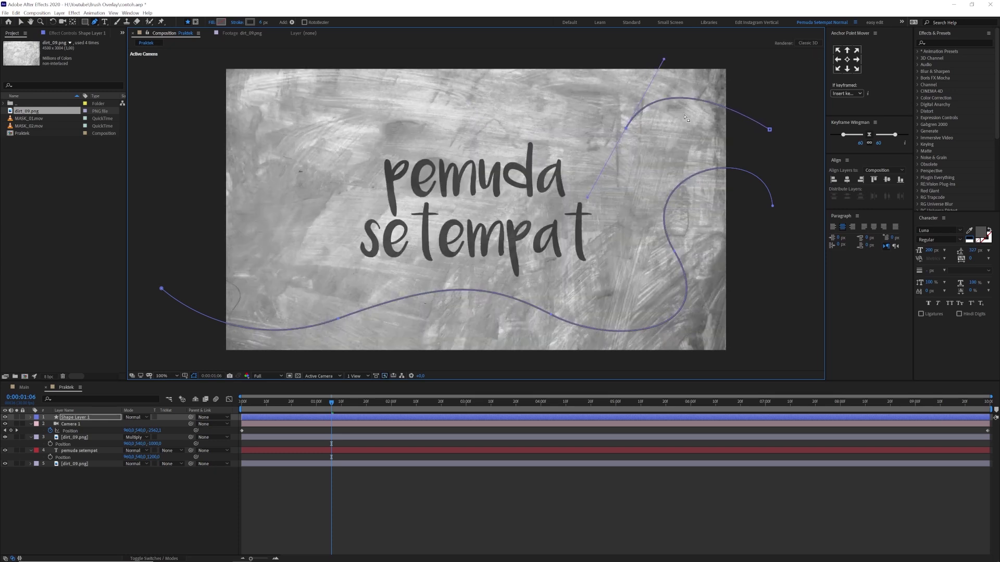
# Continue the second path above the text, loop it beside "pemuda" and end it beyond the frame's left edge.
pyautogui.moveTo(621, 108); pyautogui.dragTo(553, 140)
pyautogui.moveTo(398, 121); pyautogui.dragTo(359, 103)
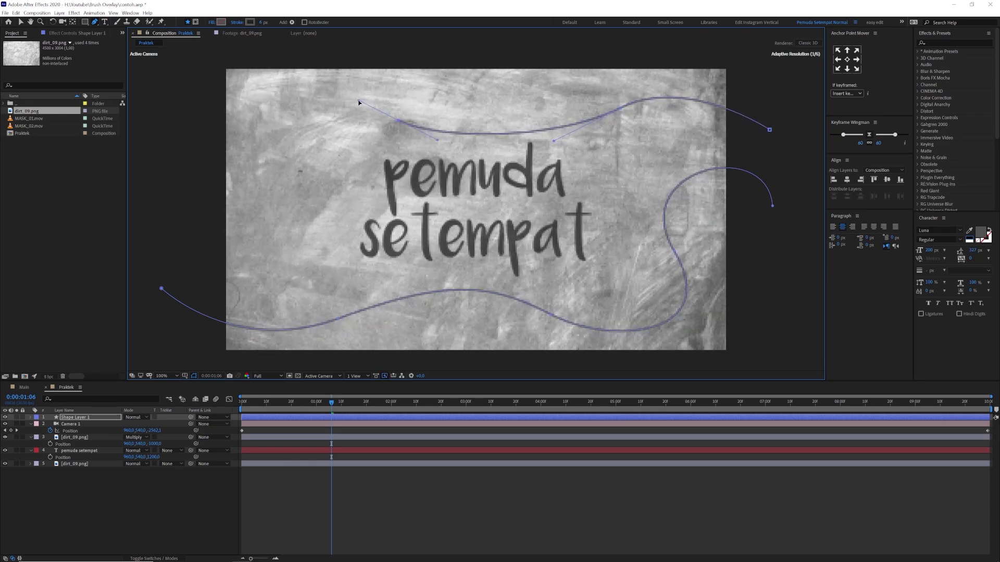
pyautogui.moveTo(301, 193); pyautogui.dragTo(316, 243)
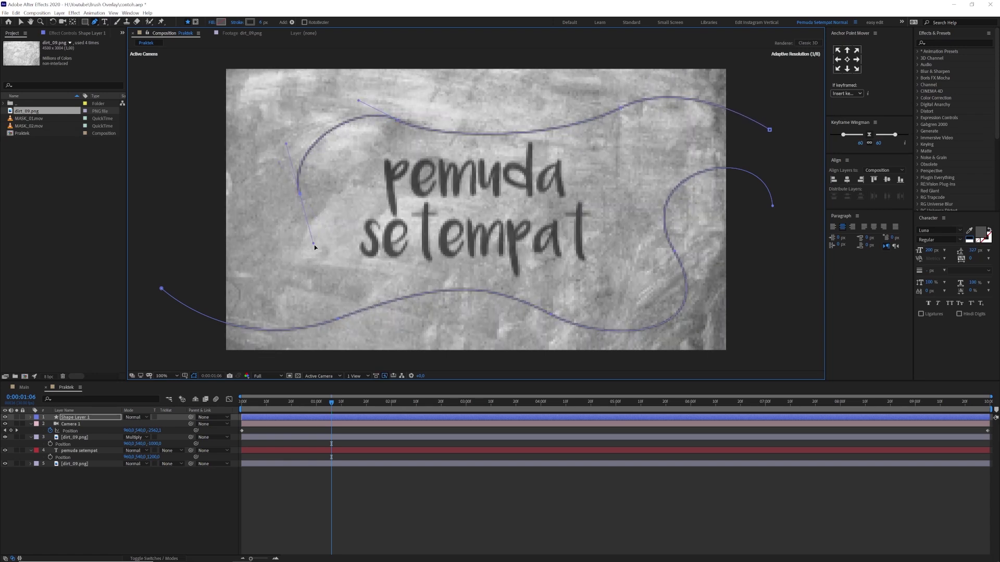
pyautogui.click(358, 179)
pyautogui.moveTo(364, 168); pyautogui.dragTo(357, 153)
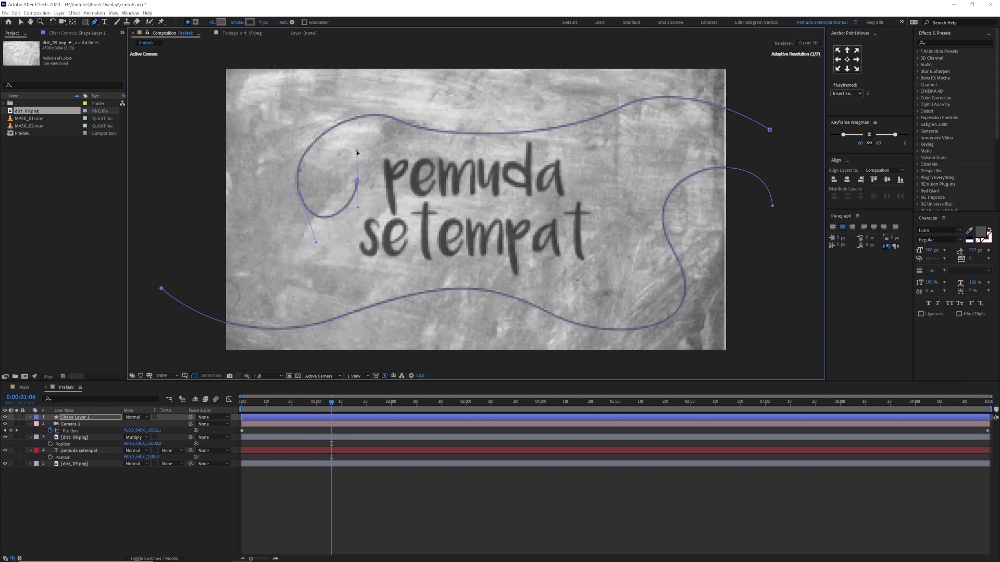
pyautogui.moveTo(174, 121); pyautogui.dragTo(196, 86)
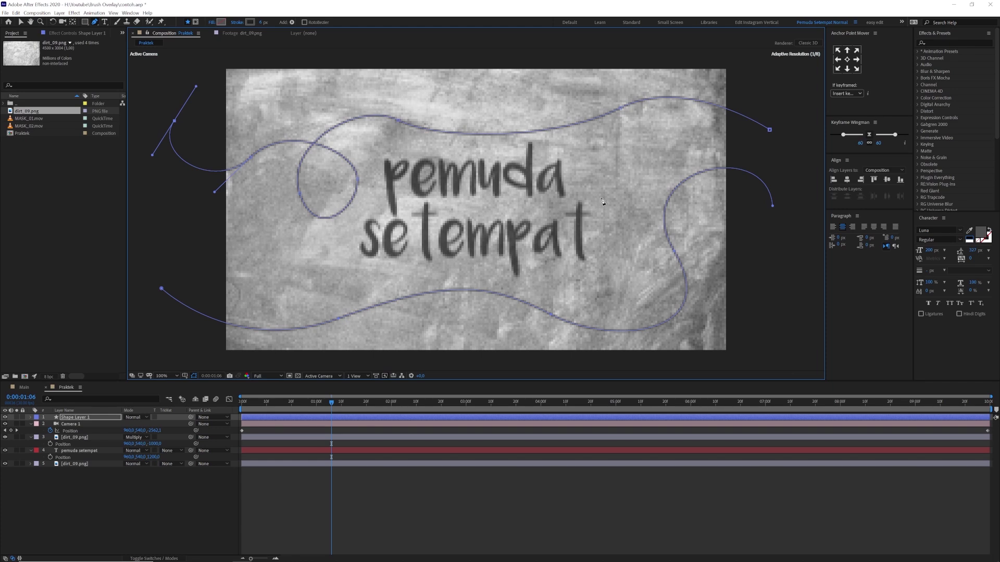
# Draw a third path on Shape Layer 1, starting beside "setempat", looping below it and leaving the frame at the lower right.
pyautogui.click(78, 418)
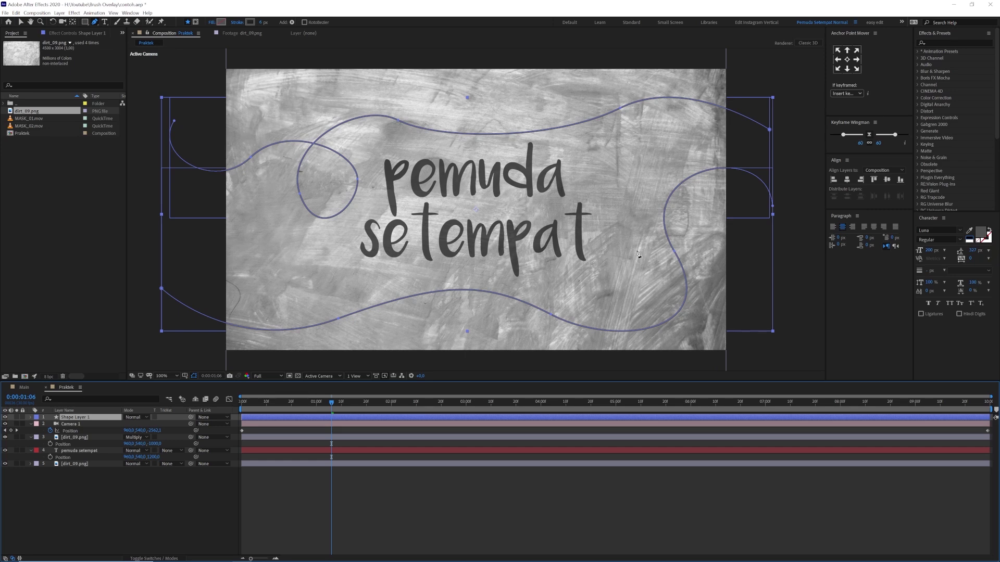
pyautogui.click(641, 234)
pyautogui.moveTo(623, 314); pyautogui.dragTo(569, 311)
pyautogui.moveTo(611, 271); pyautogui.dragTo(649, 272)
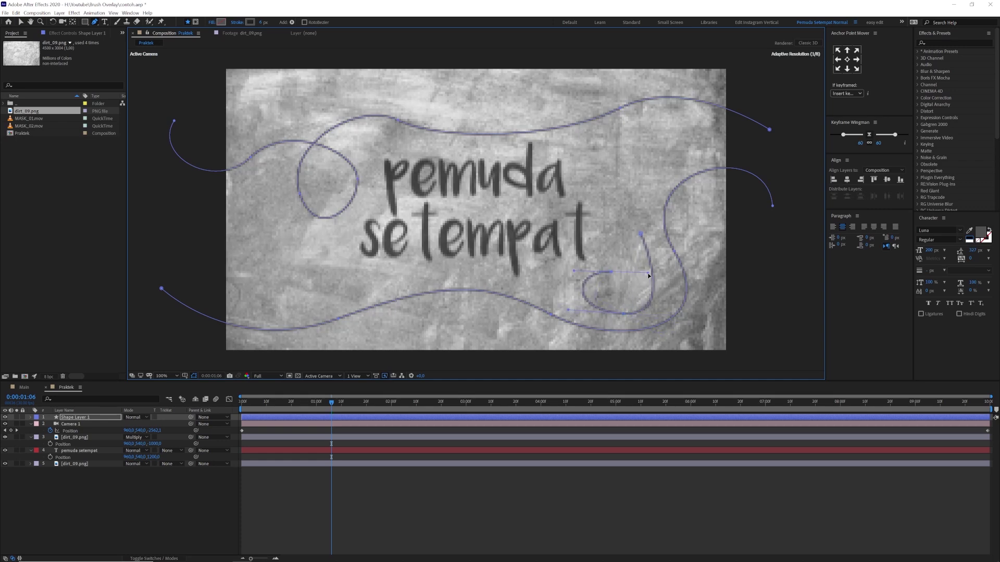
pyautogui.moveTo(734, 353); pyautogui.dragTo(780, 292)
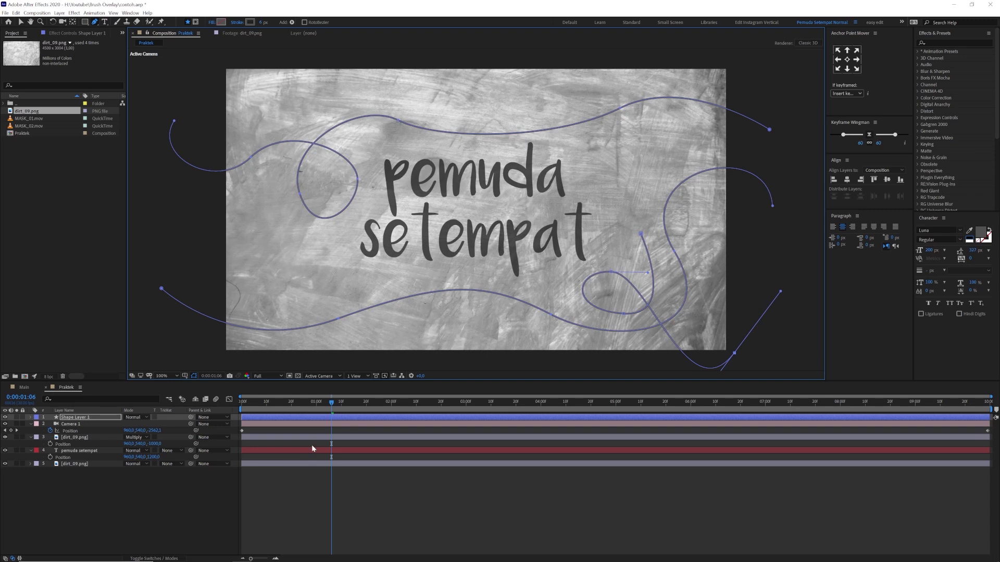
pyautogui.click(189, 504)
# Add Trim Paths to Shape Layer 1 and expand its properties.
pyautogui.click(76, 417)
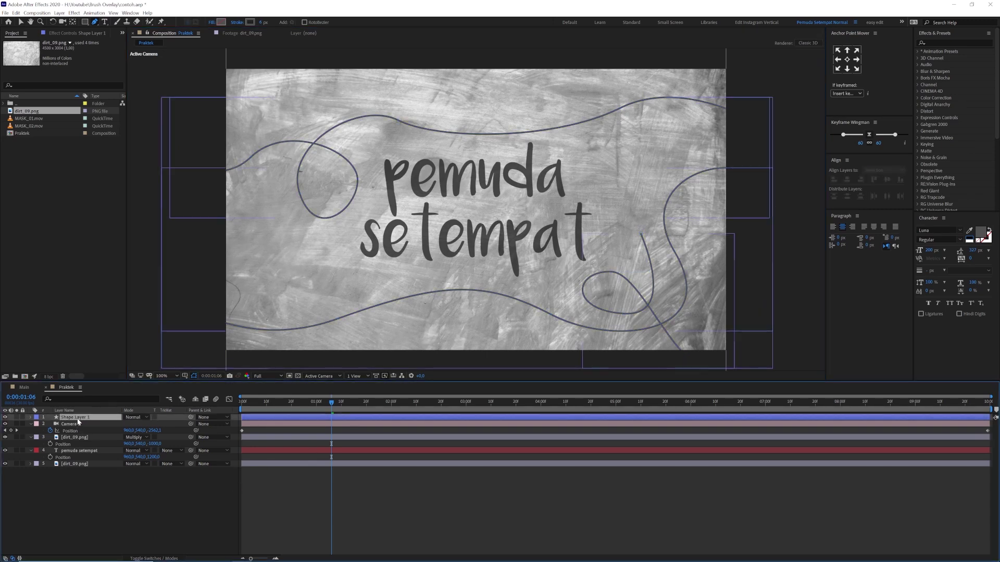
pyautogui.click(111, 484)
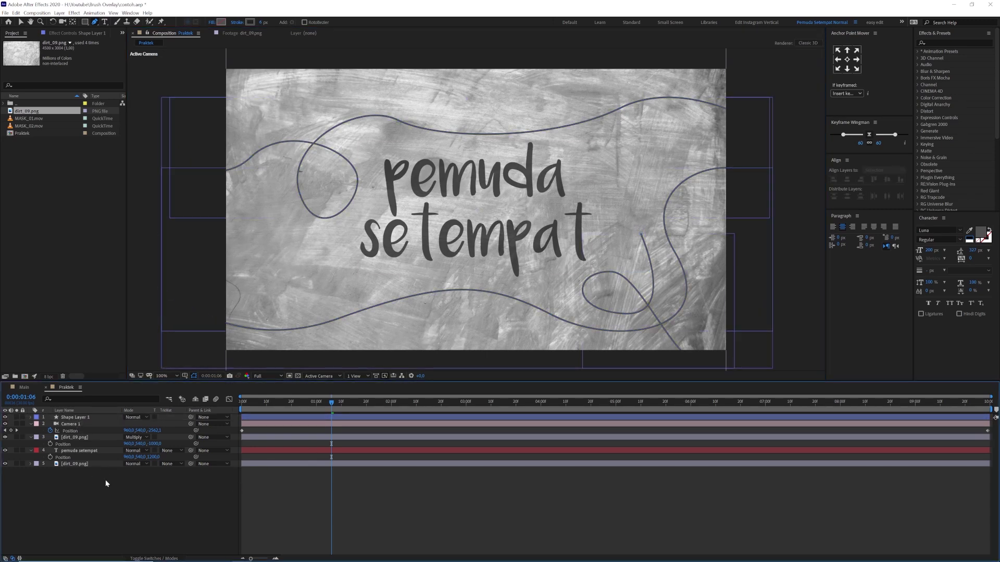
pyautogui.click(76, 417)
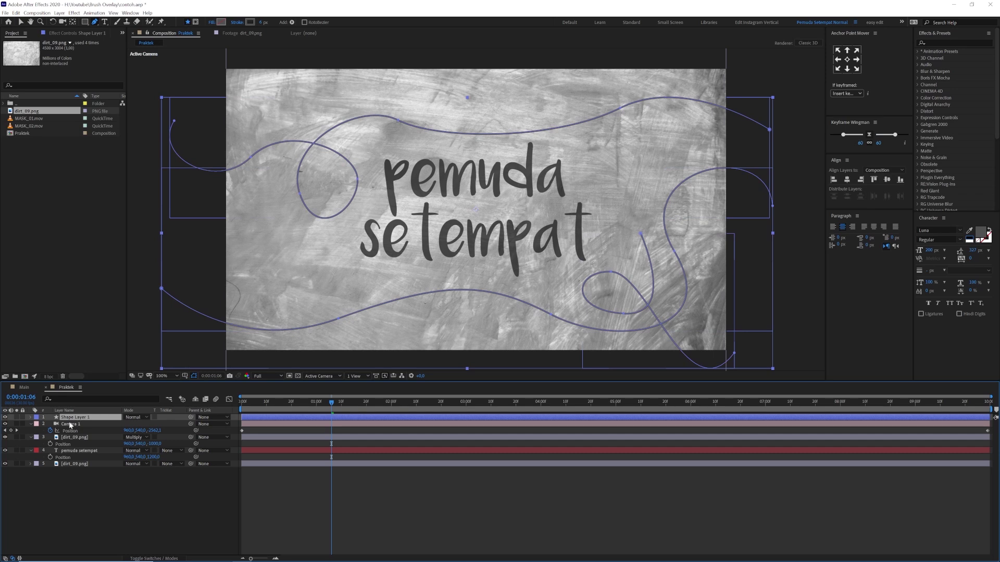
pyautogui.click(293, 23)
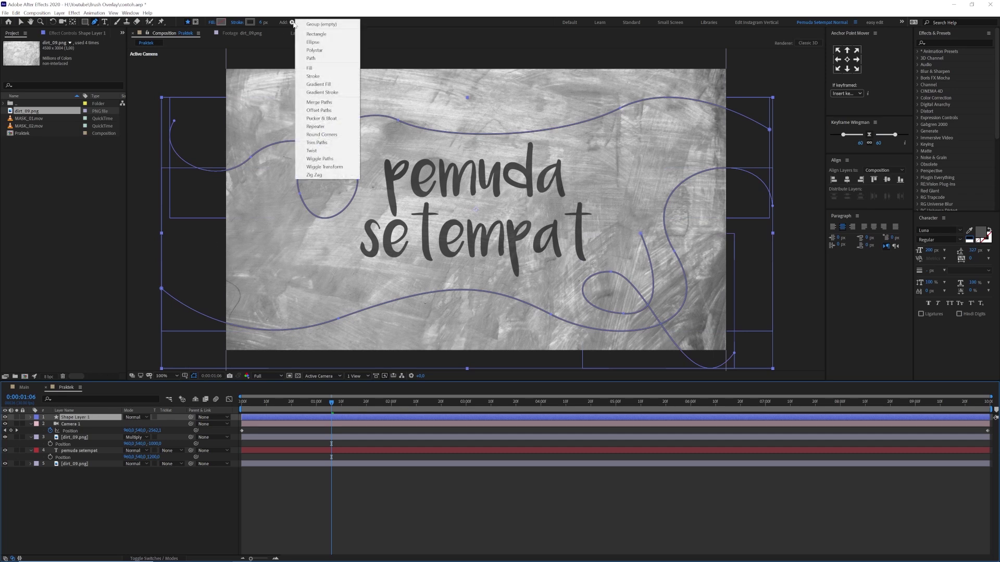
pyautogui.click(316, 142)
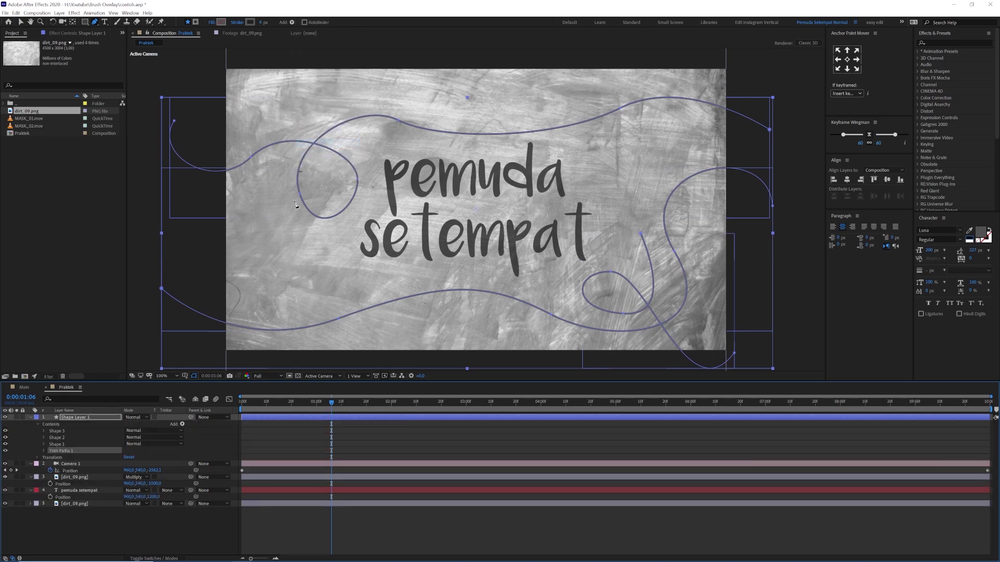
pyautogui.click(45, 451)
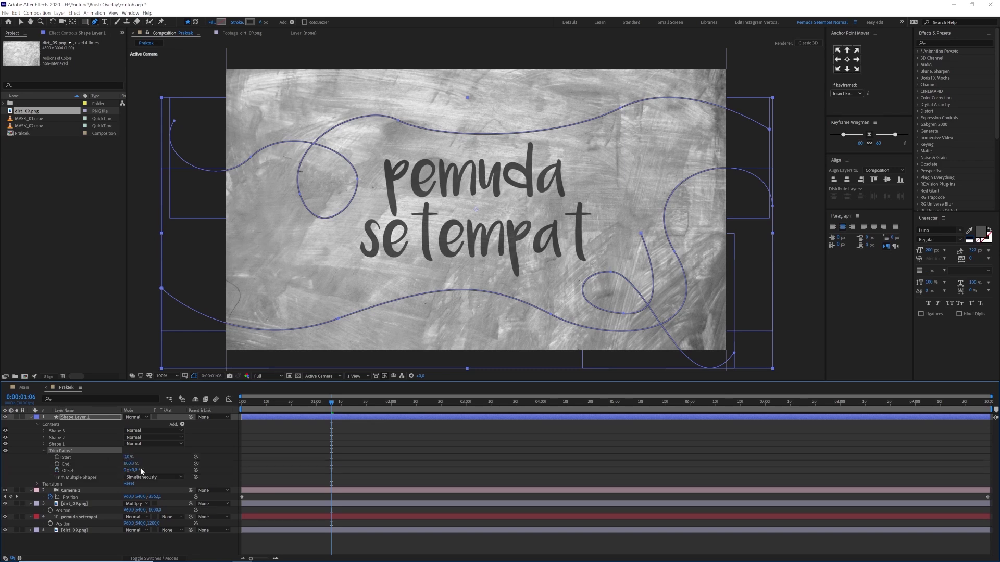
# Keyframe the Trim Paths Start and End at 0 seconds, with End set to 0%.
pyautogui.press('Home')
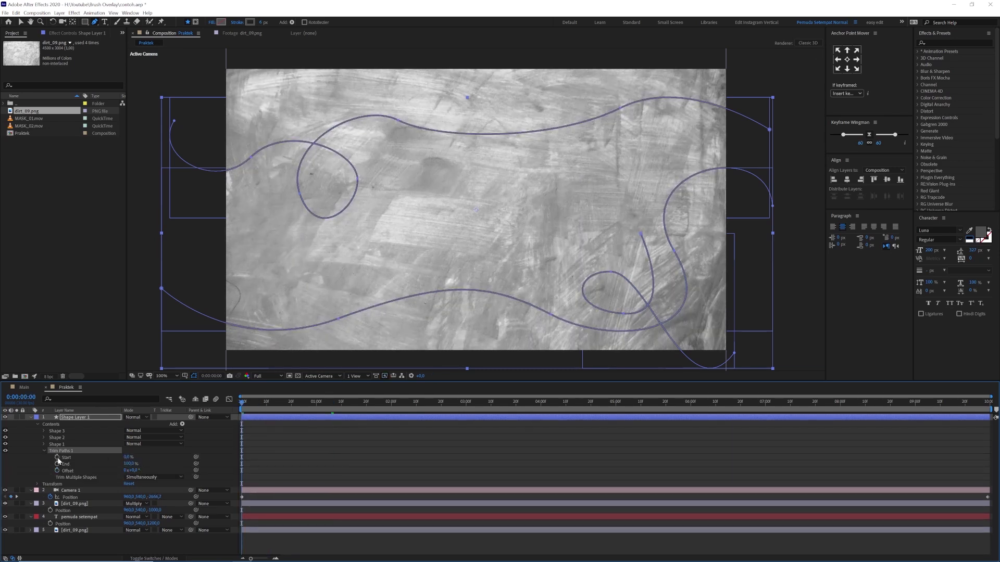
pyautogui.click(57, 457)
pyautogui.click(58, 464)
pyautogui.click(128, 463)
pyautogui.write('0')
pyautogui.press('Return')
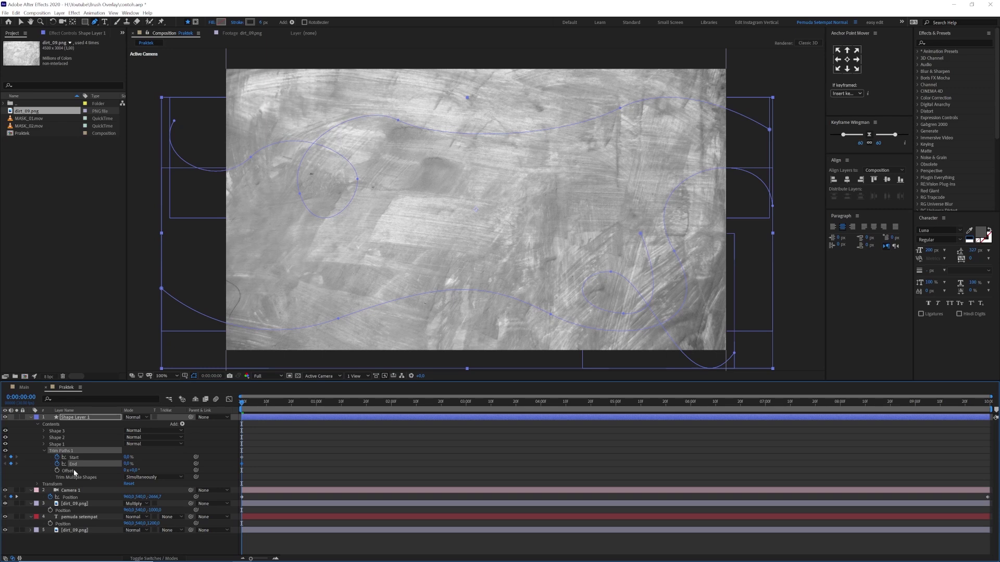
# Keyframe the Trim Paths End to 100% at 0:00:02:00 and Start to 100% at 0:00:04:00.
pyautogui.moveTo(285, 415); pyautogui.dragTo(391, 417)
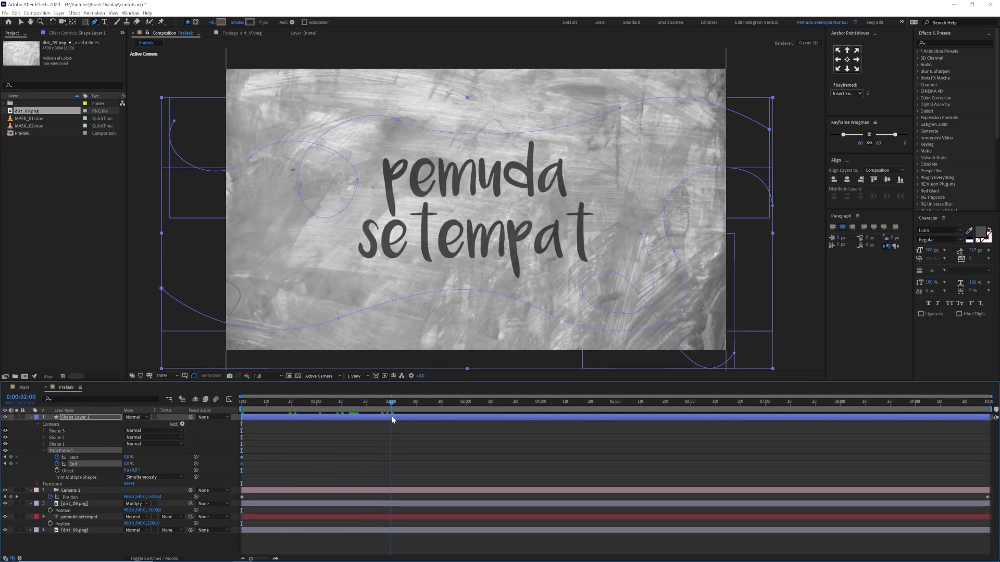
pyautogui.moveTo(128, 463); pyautogui.dragTo(279, 455)
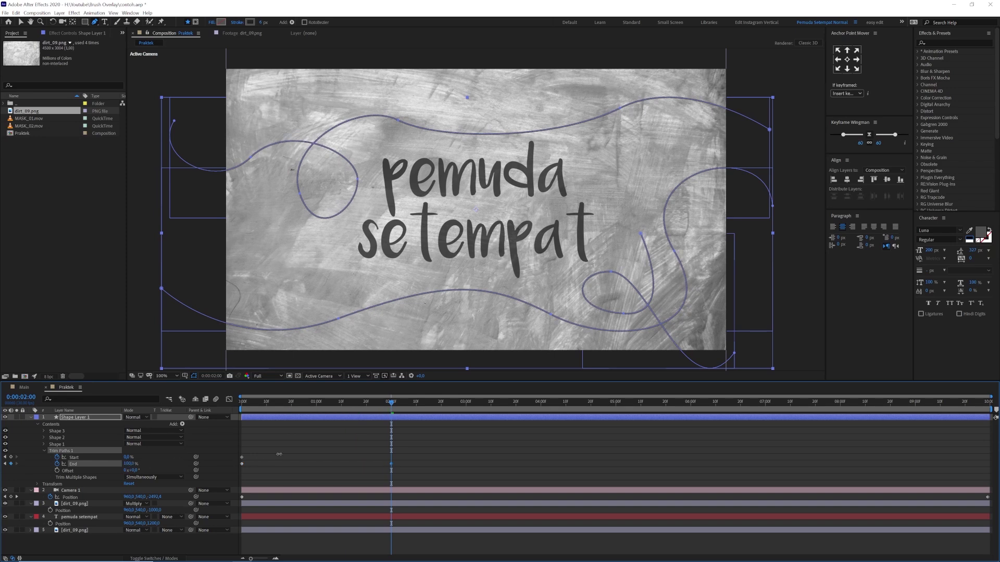
pyautogui.click(544, 406)
pyautogui.moveTo(133, 459); pyautogui.dragTo(292, 458)
# Ease all the Trim Paths keyframes with Keyframe Wingman and preview the line animation.
pyautogui.moveTo(586, 441); pyautogui.dragTo(224, 483)
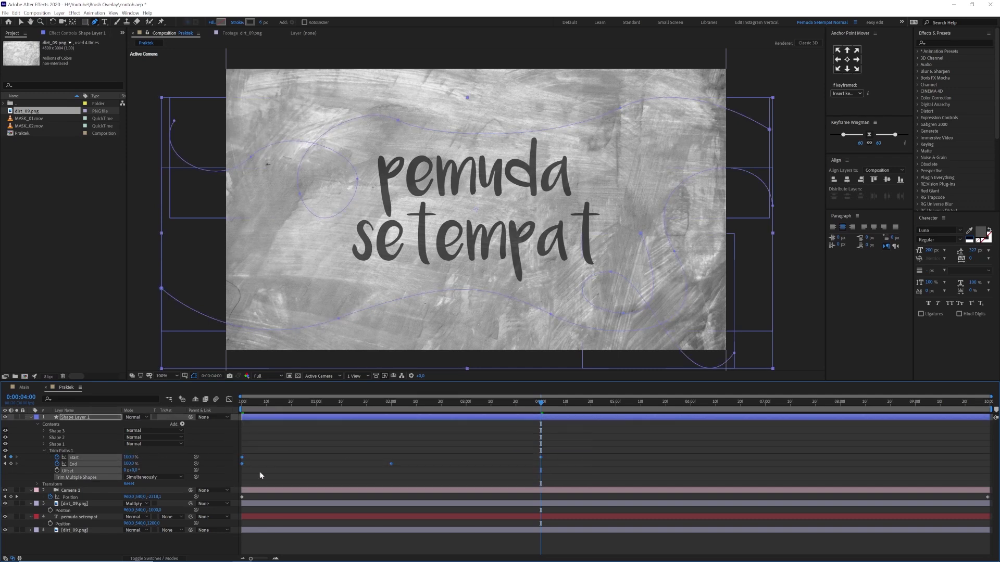
pyautogui.click(867, 134)
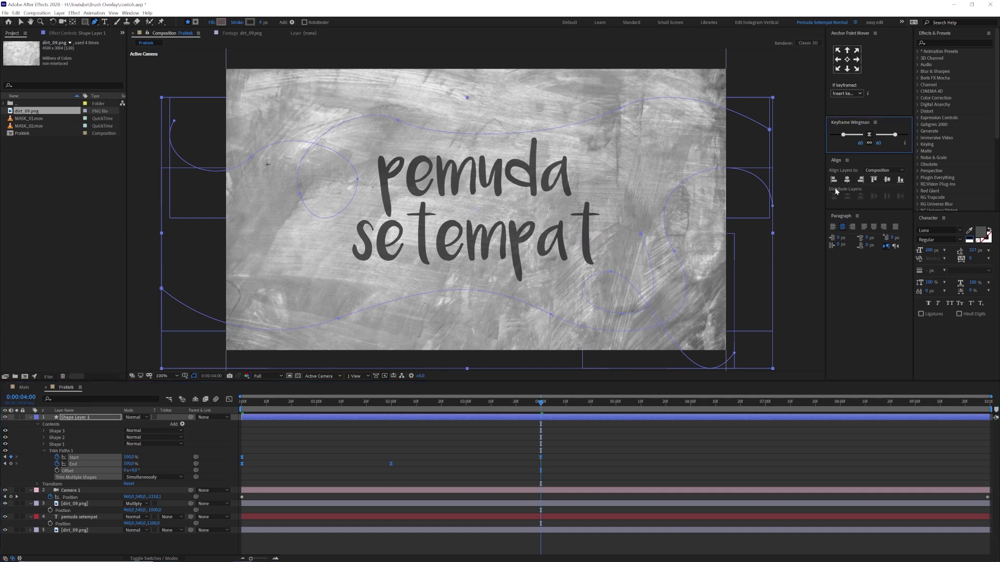
pyautogui.click(586, 442)
pyautogui.press('space')
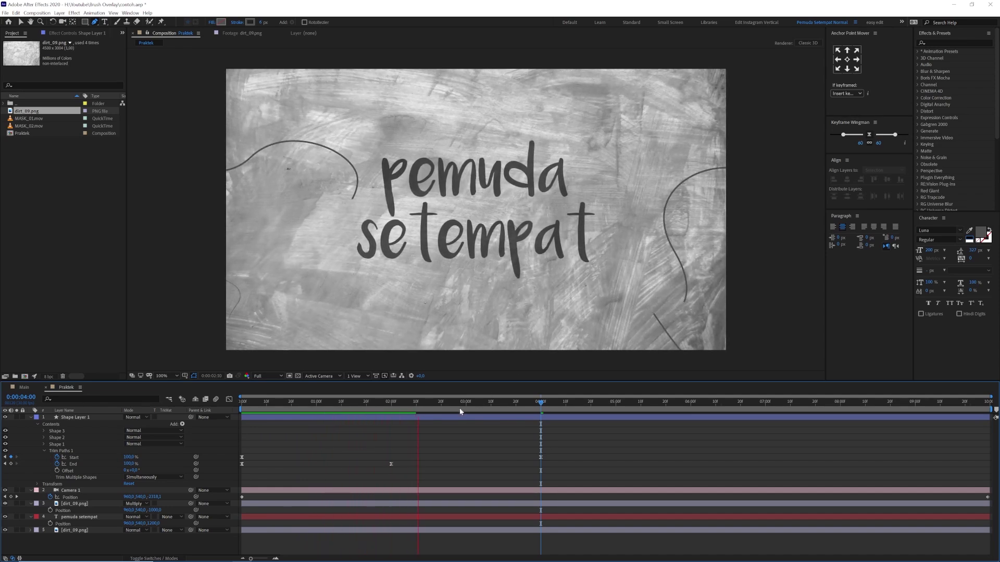
pyautogui.moveTo(367, 407)
pyautogui.mouseDown()
pyautogui.moveTo(413, 419)
pyautogui.moveTo(345, 402)
pyautogui.moveTo(279, 412)
pyautogui.moveTo(342, 419)
pyautogui.mouseUp()
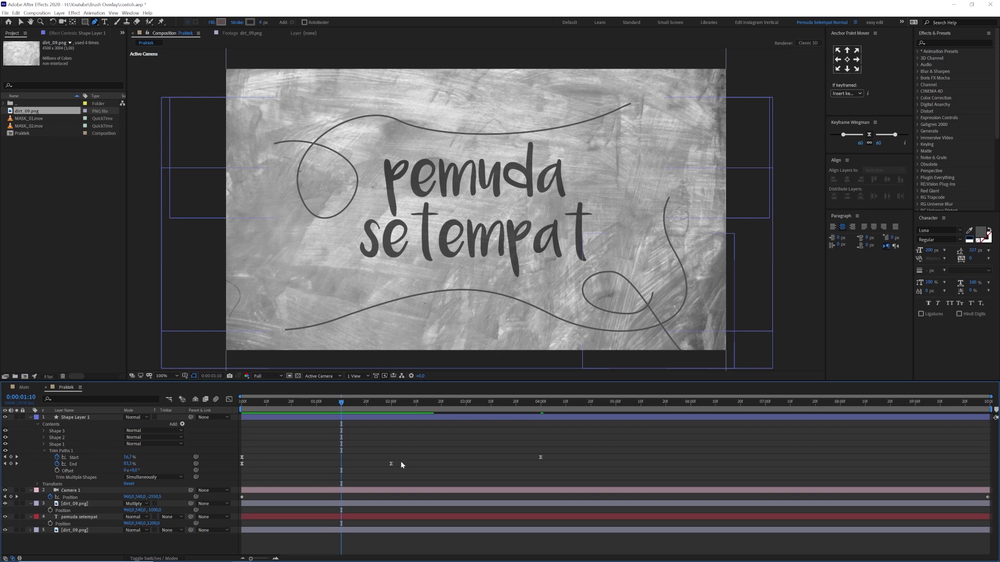
# Move the Trim Paths End keyframe from 0:00:02:00 to 0:00:01:10, preview the lines and collapse Shape Layer 1.
pyautogui.moveTo(391, 464); pyautogui.dragTo(341, 467)
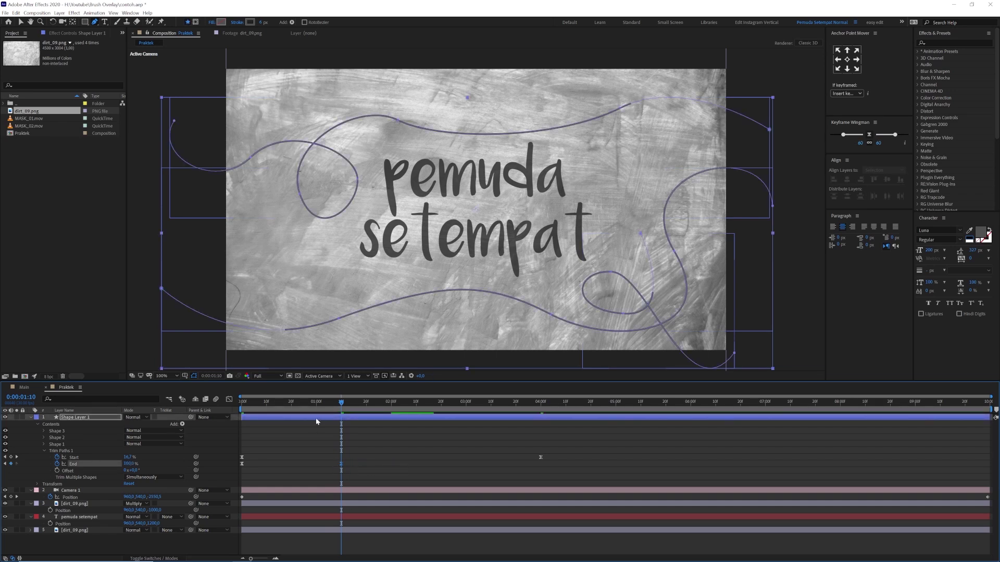
pyautogui.press('space')
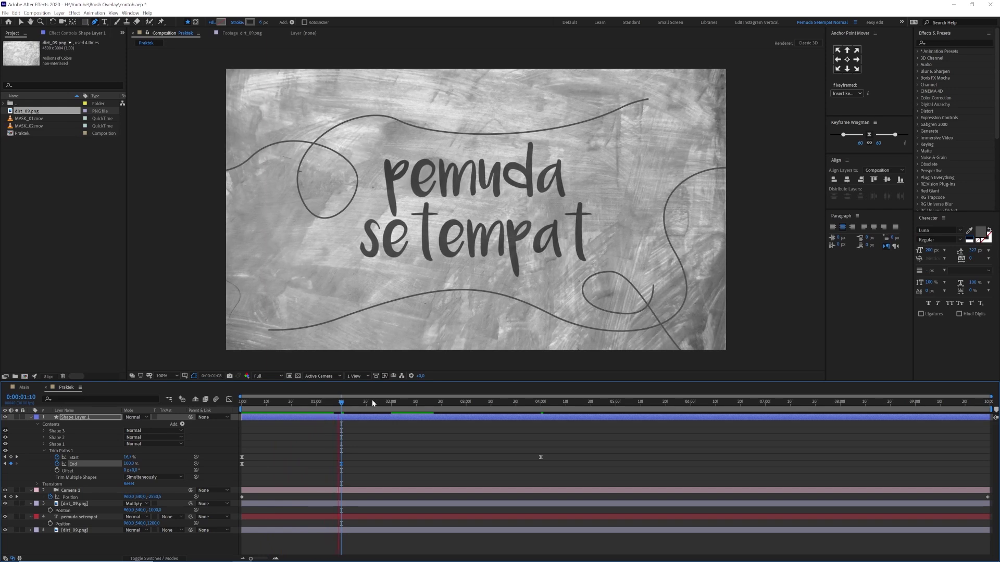
pyautogui.click(358, 402)
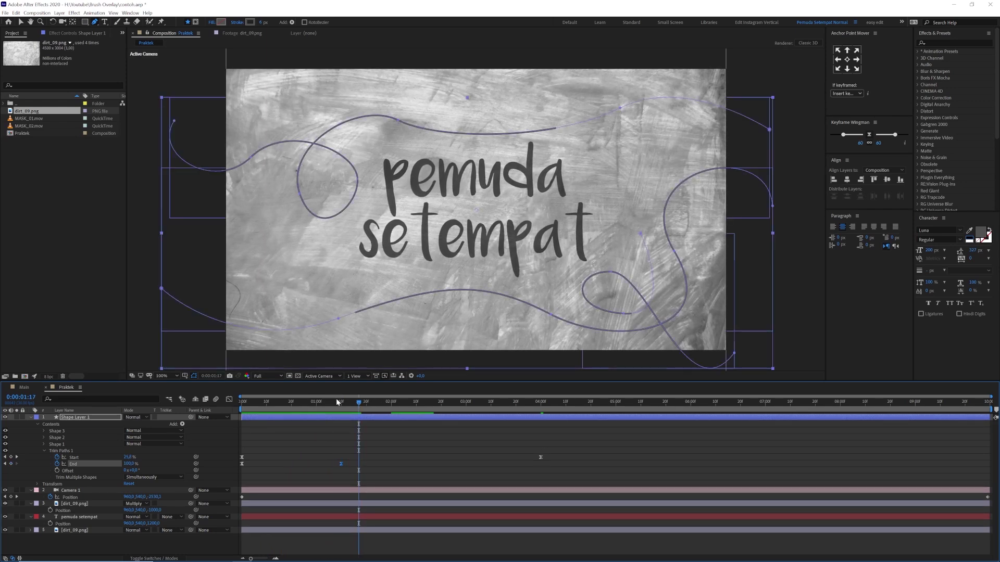
pyautogui.click(20, 22)
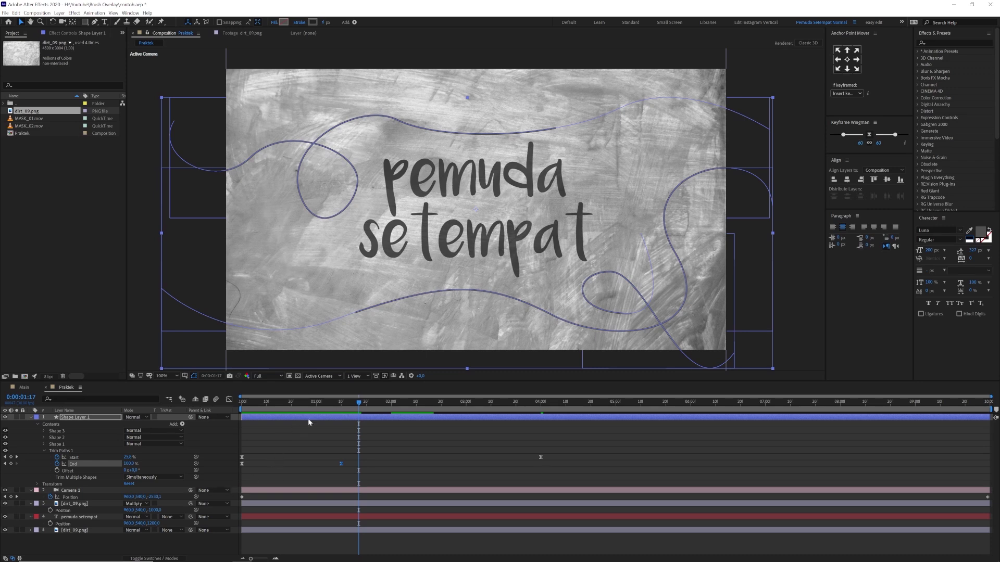
pyautogui.click(31, 418)
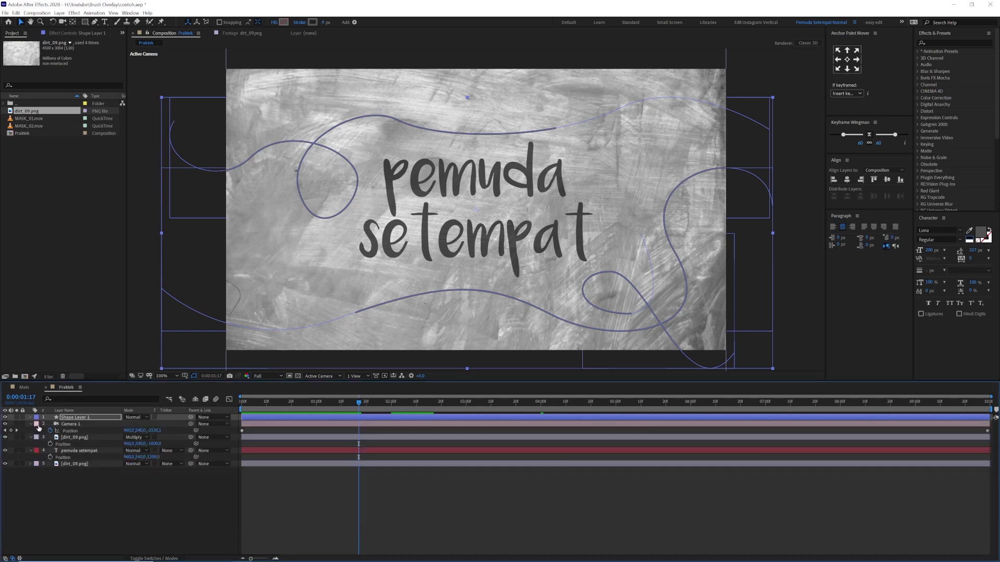
# Apply the Turbulent Displace effect to the pemuda setempat text layer.
pyautogui.click(84, 451)
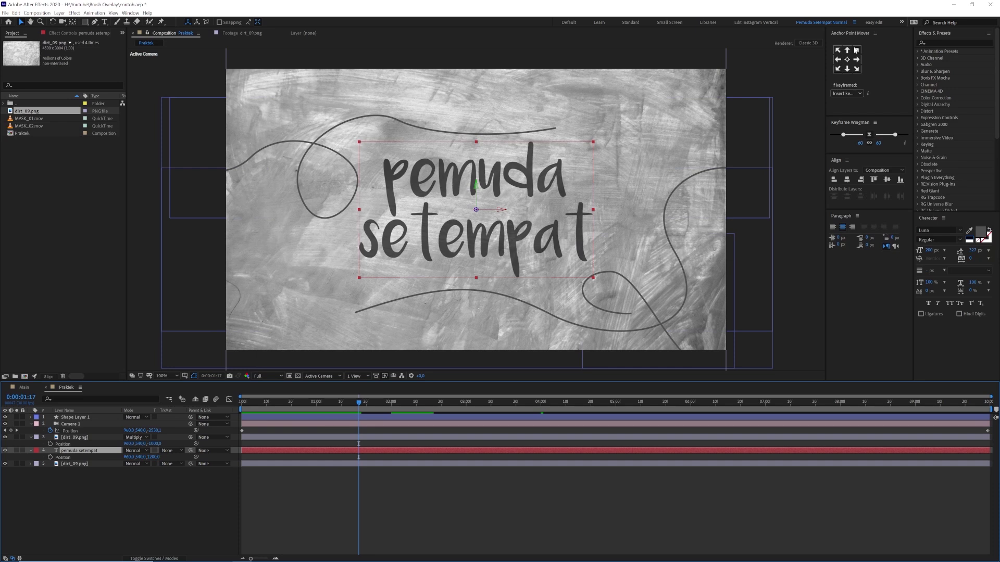
pyautogui.click(947, 43)
pyautogui.write('turbul')
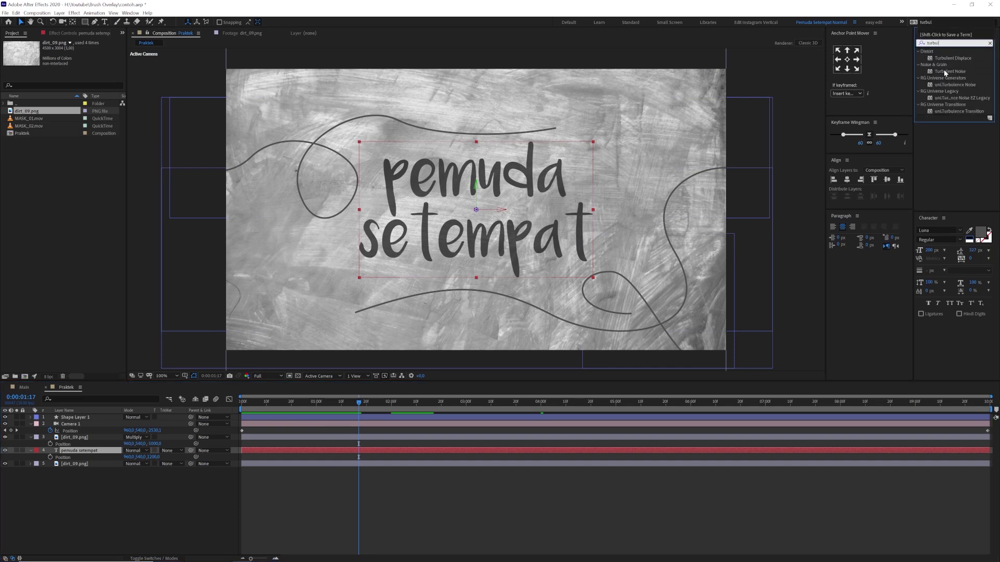
pyautogui.moveTo(945, 57); pyautogui.dragTo(73, 454)
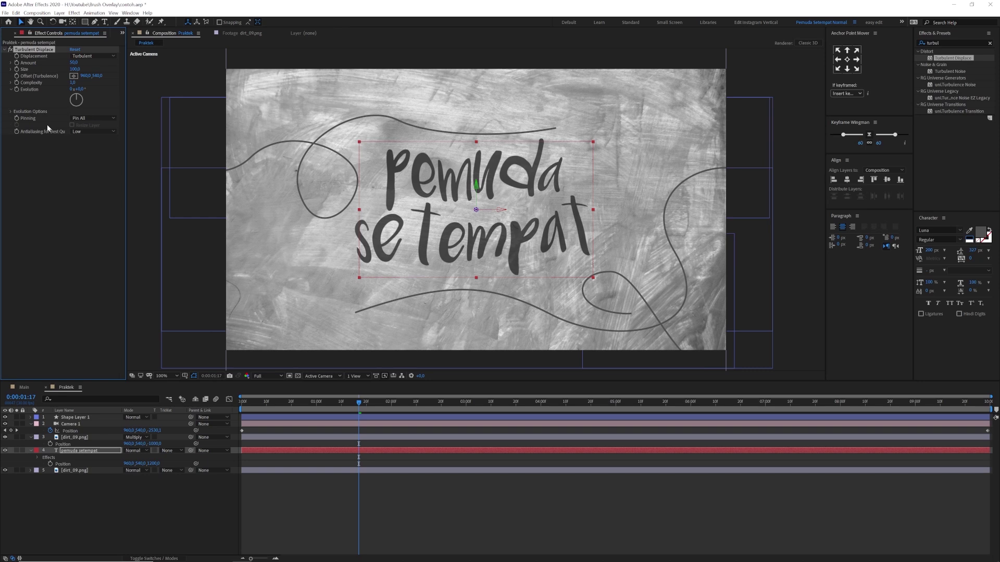
# Add the expression time*1000 to the text's Turbulent Displace Evolution and collapse the layer's properties.
pyautogui.keyDown('alt'); pyautogui.click(17, 89); pyautogui.keyUp('alt')
pyautogui.write('time')
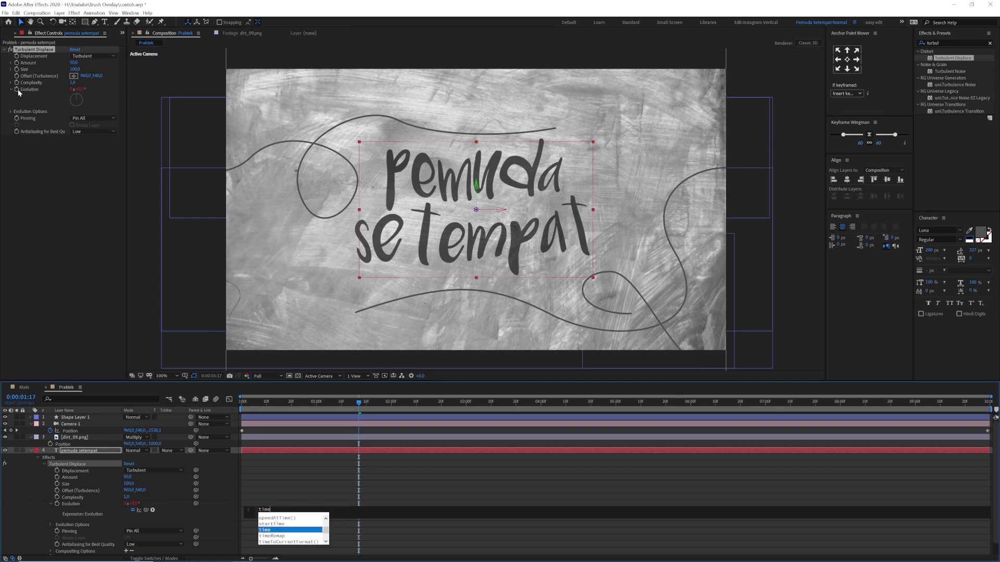
pyautogui.write('*1000')
pyautogui.press('KP_Enter')
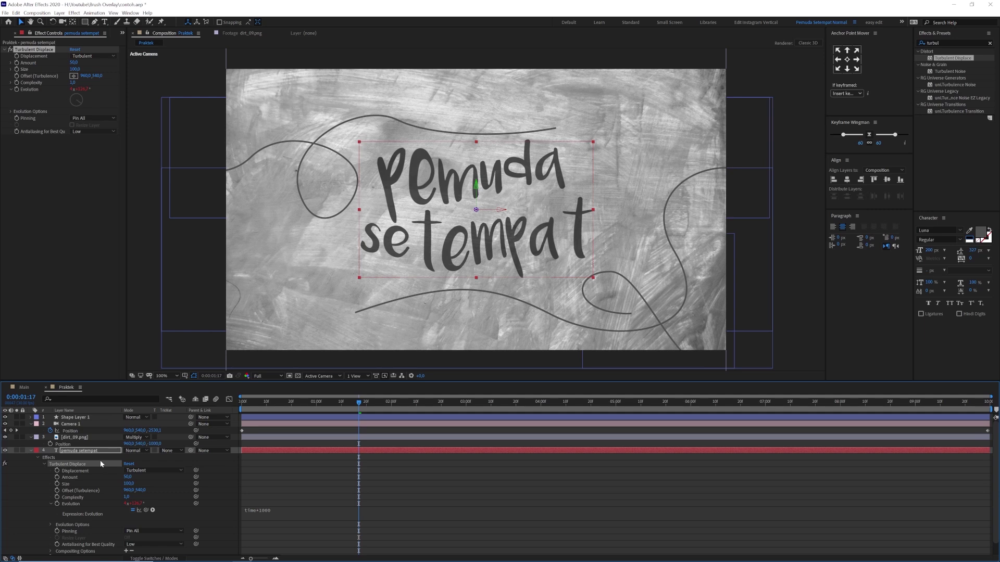
pyautogui.click(79, 451)
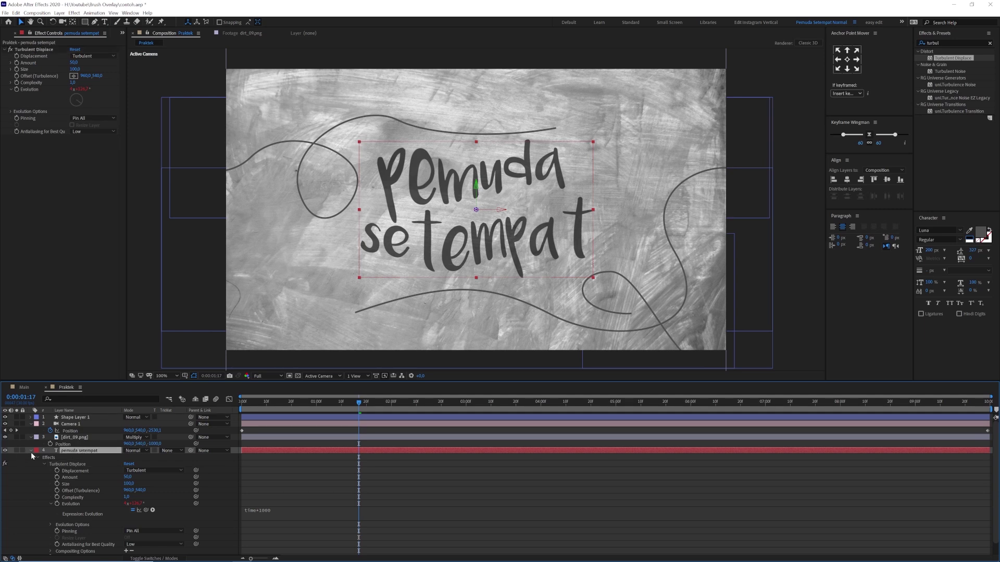
pyautogui.click(31, 451)
# Set the text's Turbulent Displace Size to 5 and Complexity to 3, and preview the result.
pyautogui.click(75, 69)
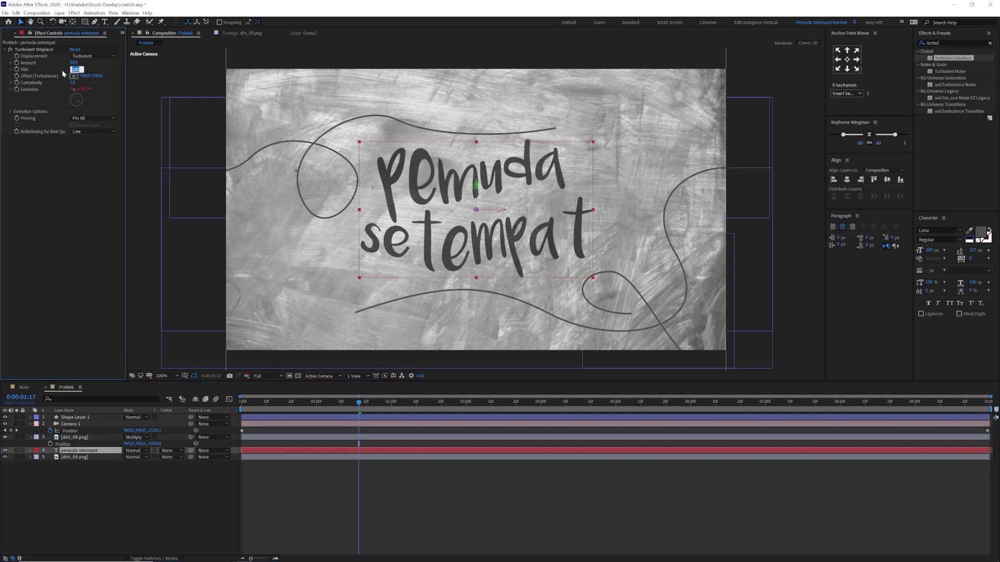
pyautogui.write('5')
pyautogui.press('Return')
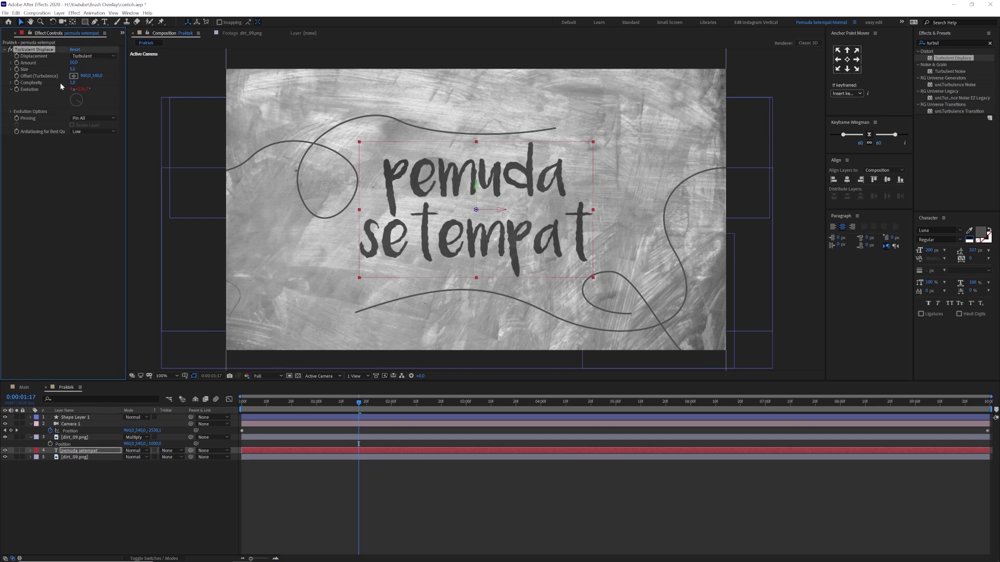
pyautogui.click(72, 82)
pyautogui.press('Return')
pyautogui.press('space')
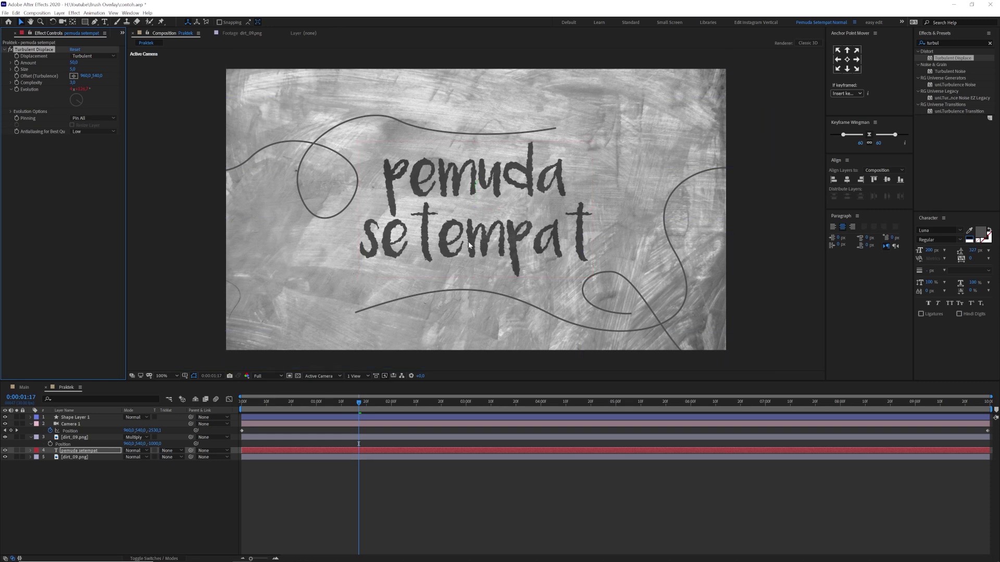
pyautogui.press('space')
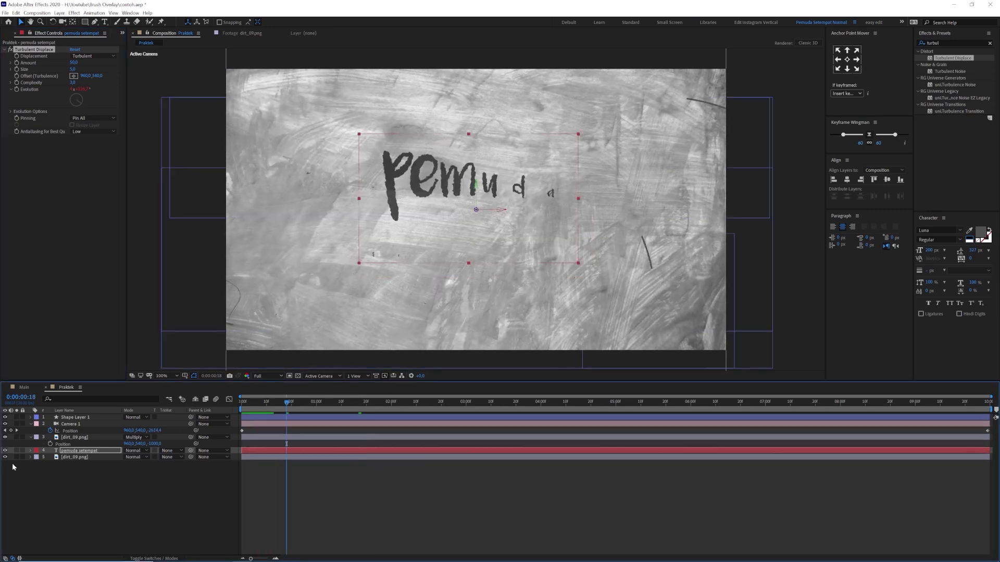
# Solo the pemuda setempat layer and preview how its displaced edges move.
pyautogui.click(16, 451)
pyautogui.click(64, 488)
pyautogui.press('space')
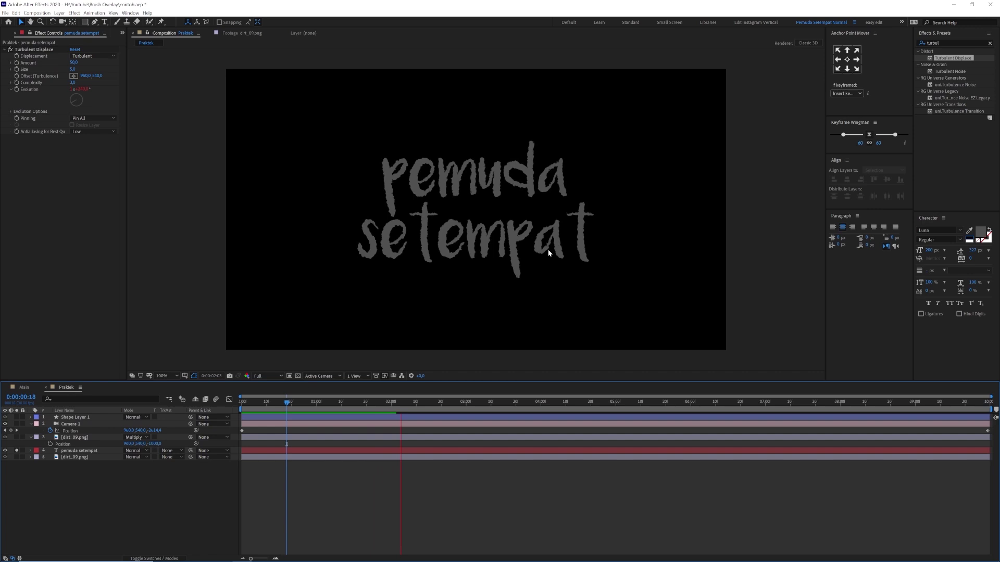
pyautogui.click(374, 401)
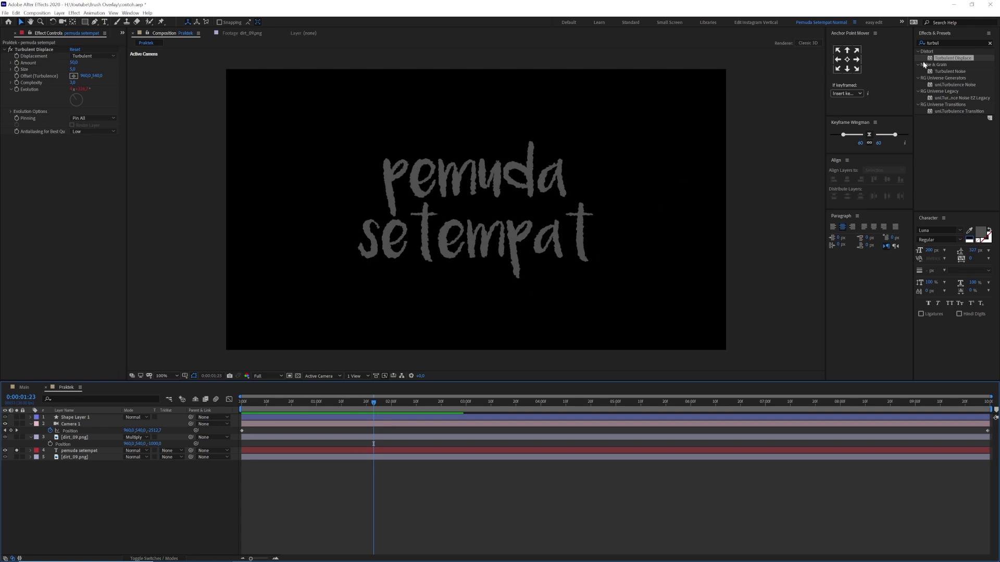
# Apply Posterize Time to the text layer with a Frame Rate of 8 and preview it.
pyautogui.hotkey('ctrl', '5')
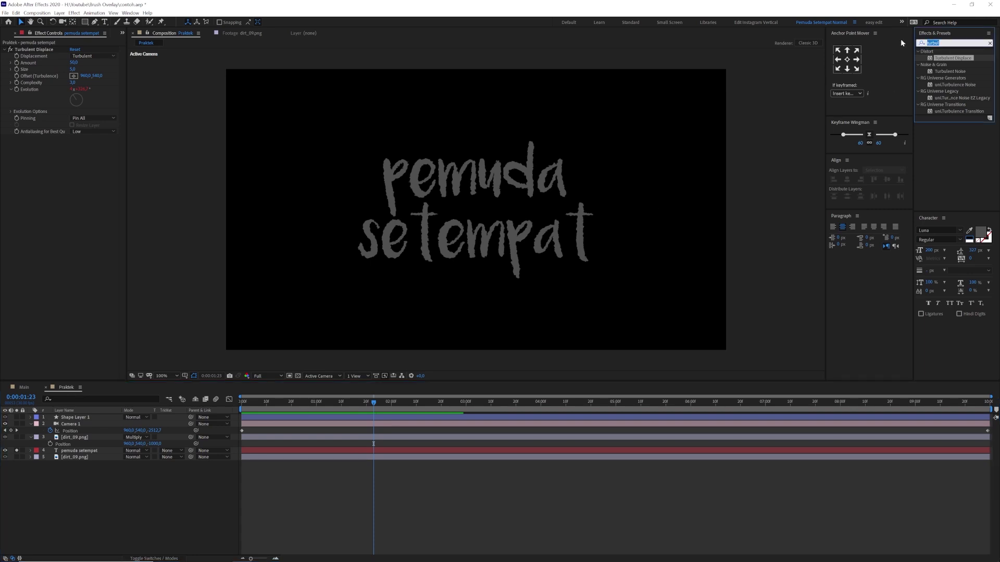
pyautogui.write('poste')
pyautogui.moveTo(954, 74); pyautogui.dragTo(58, 206)
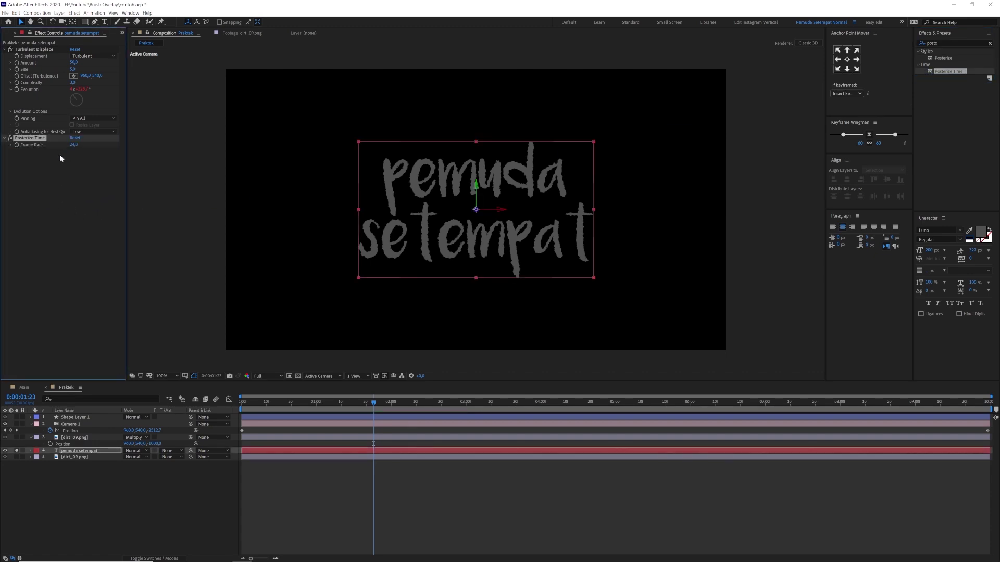
pyautogui.click(73, 145)
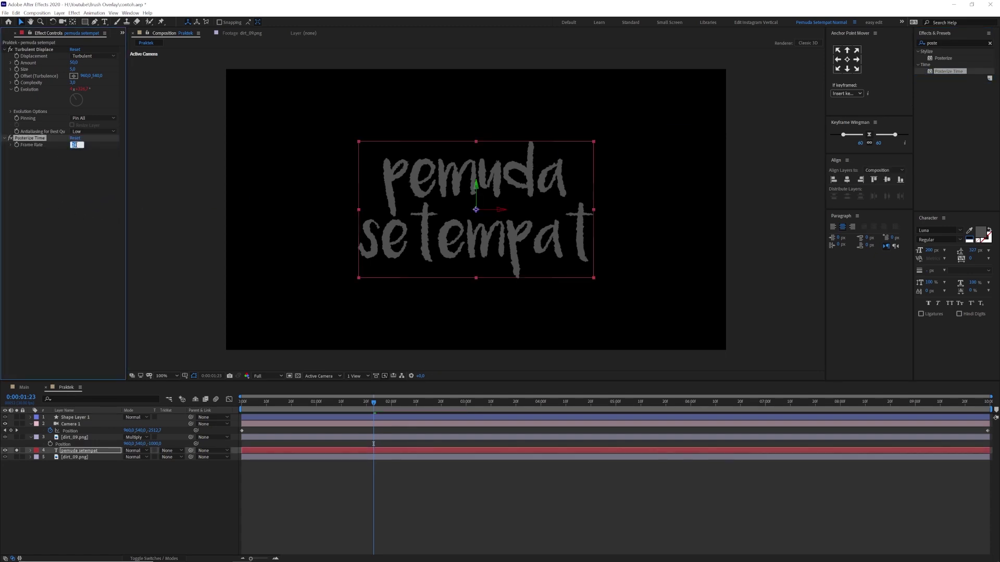
pyautogui.press('space')
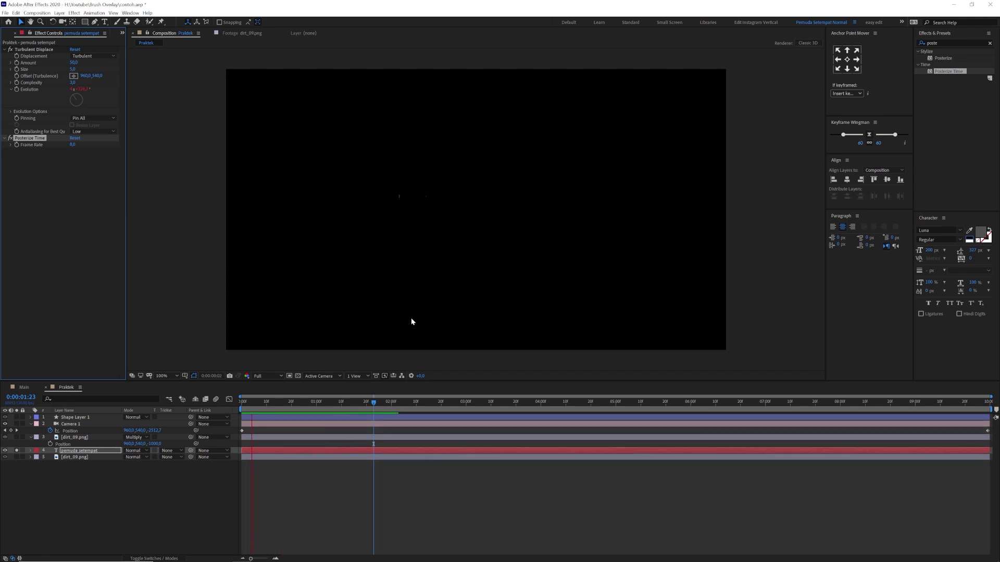
pyautogui.click(302, 402)
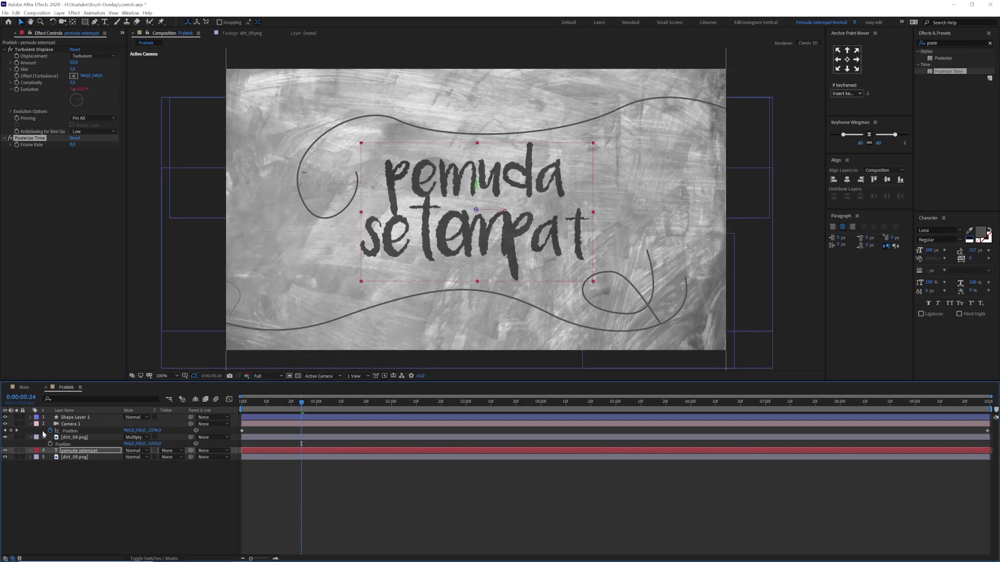
# Copy Turbulent Displace and Posterize Time from the text layer onto Shape Layer 1 and preview the composition.
pyautogui.click(28, 141)
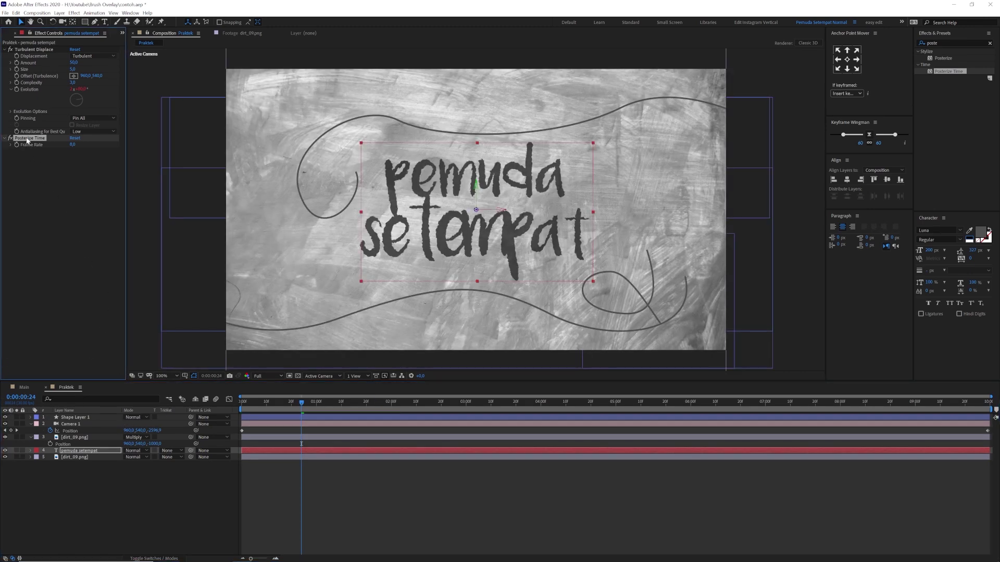
pyautogui.keyDown('ctrl'); pyautogui.click(34, 49); pyautogui.keyUp('ctrl')
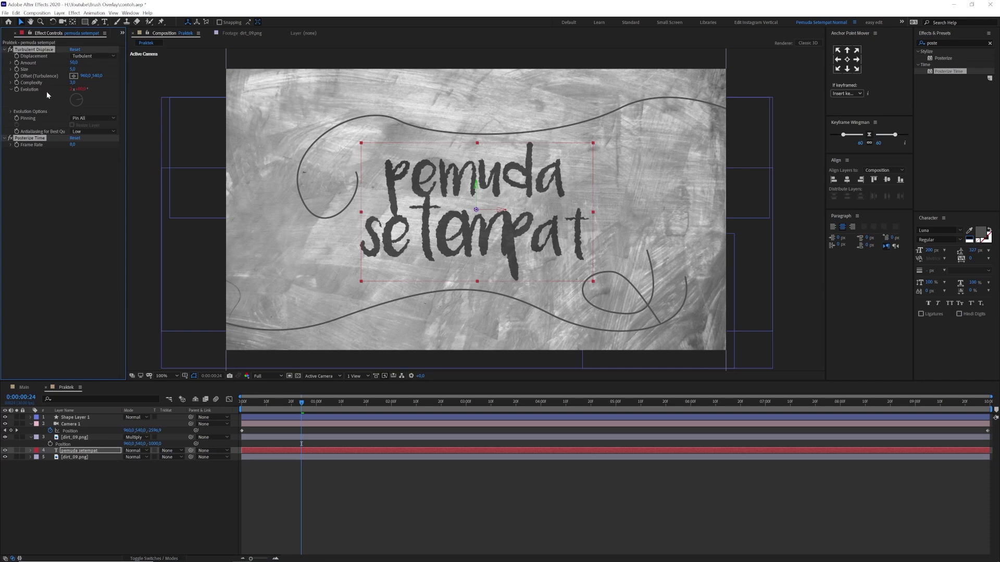
pyautogui.click(76, 418)
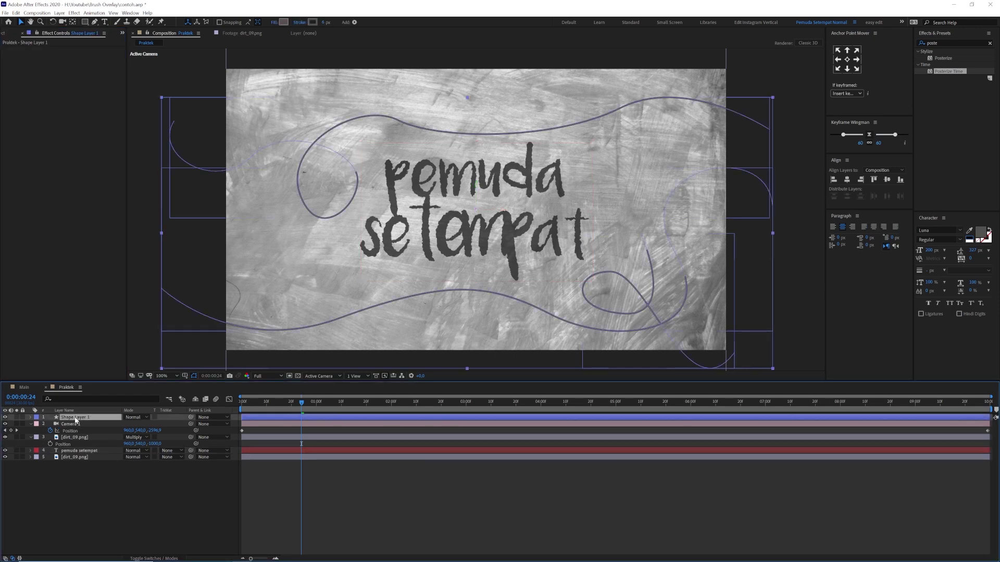
pyautogui.hotkey('ctrl', 'v')
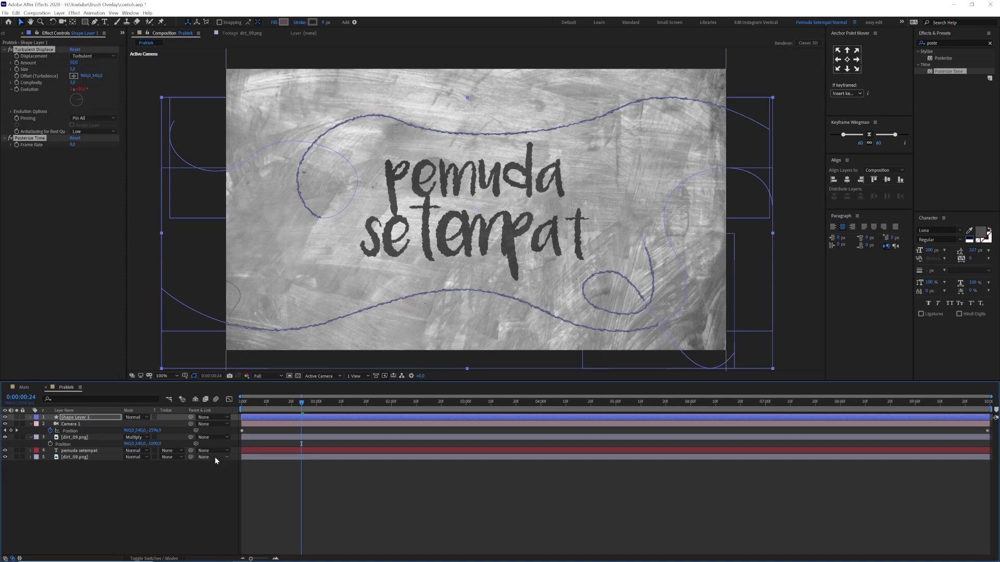
pyautogui.click(335, 355)
pyautogui.click(306, 408)
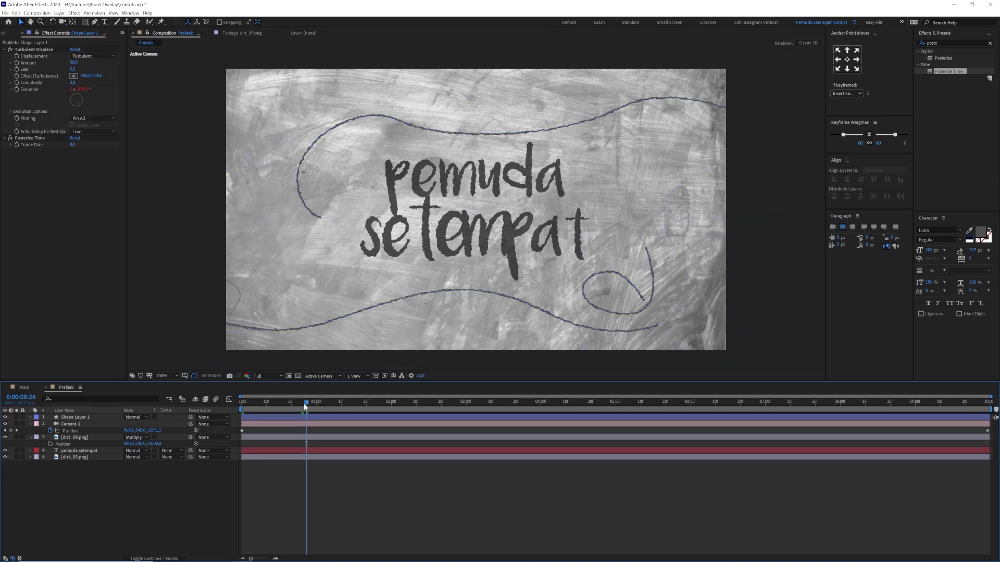
pyautogui.press('space')
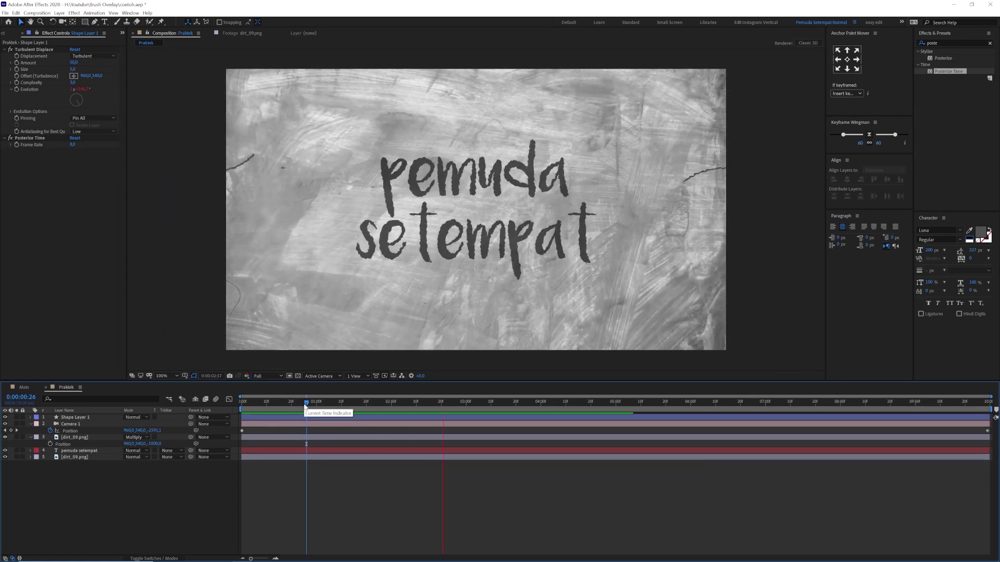
pyautogui.moveTo(323, 403); pyautogui.dragTo(317, 406)
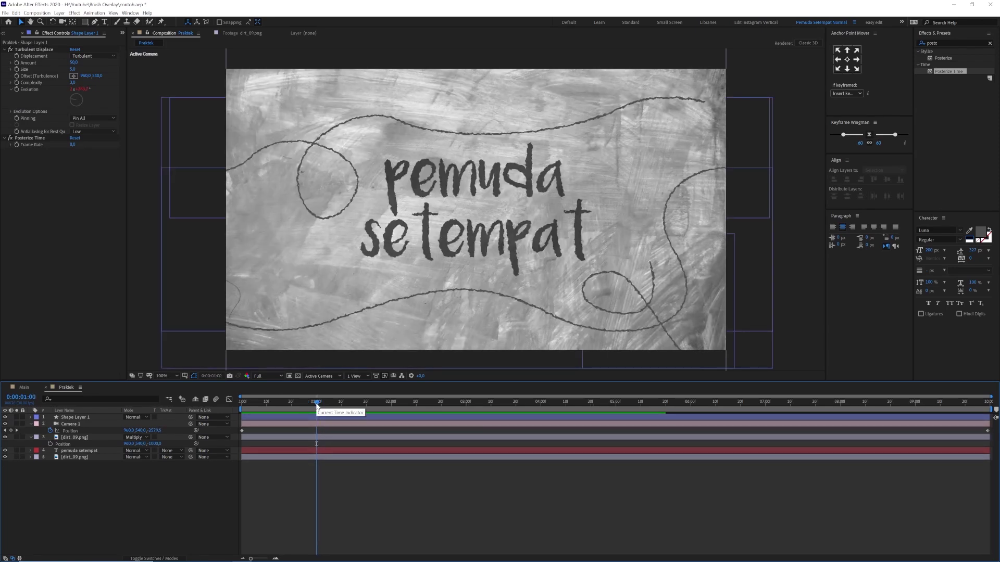
# Pre-compose all the layers in the Praktek composition, moving all attributes into the new composition.
pyautogui.moveTo(78, 487); pyautogui.dragTo(76, 418)
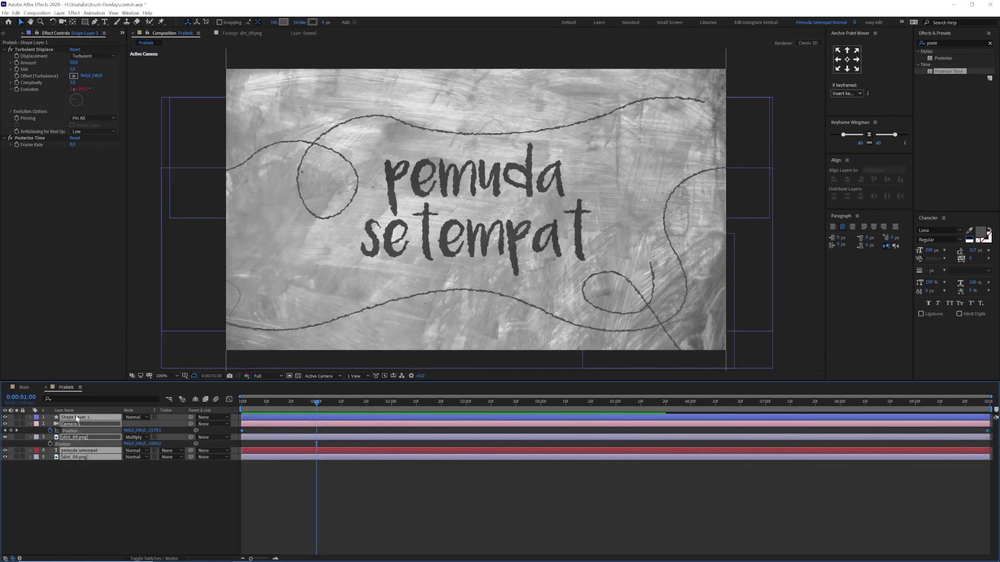
pyautogui.hotkey('ctrl', 'shift', 'c')
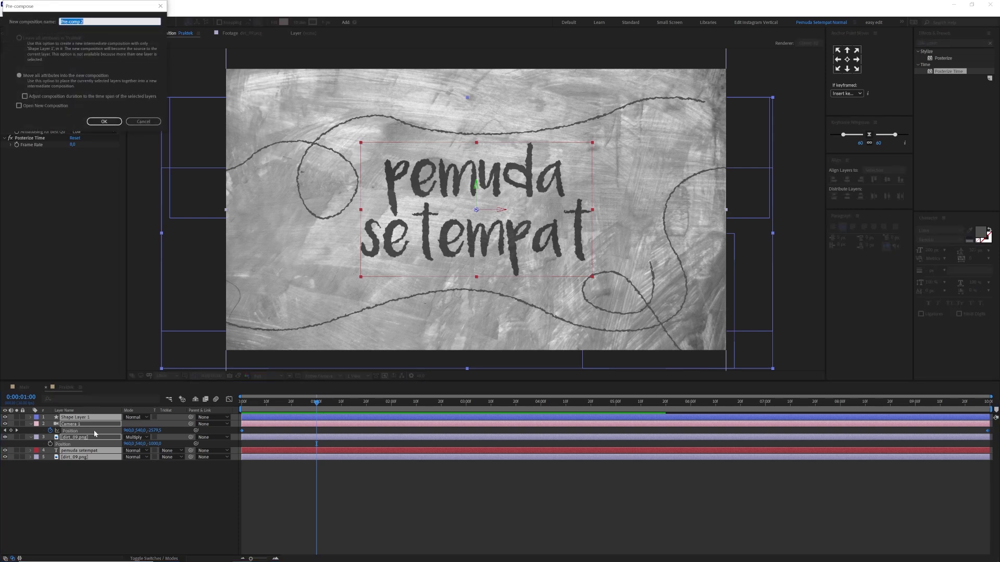
pyautogui.click(104, 121)
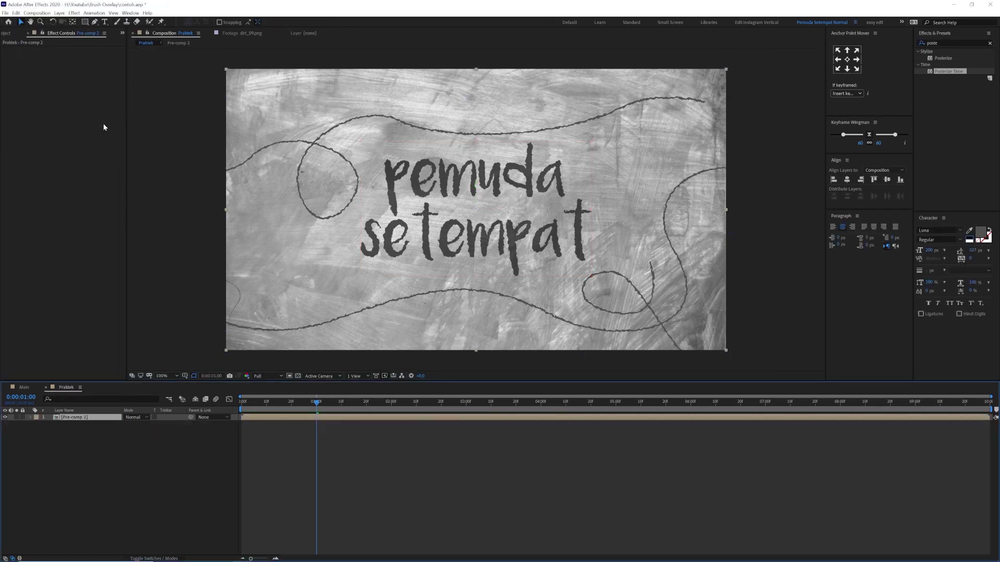
# Add the MASK_02.mov footage to the Praktek composition above the pre-composed layer.
pyautogui.click(14, 38)
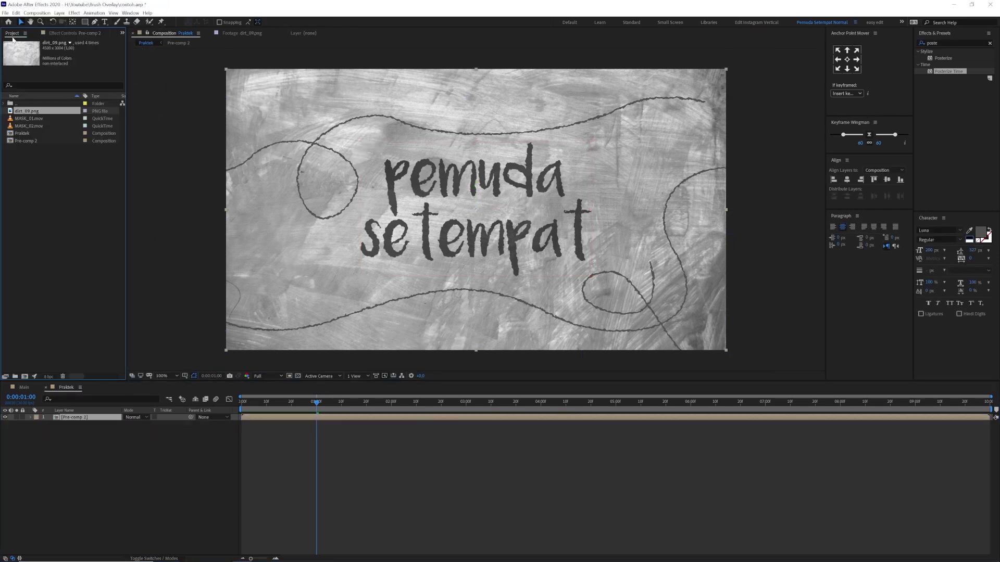
pyautogui.click(60, 173)
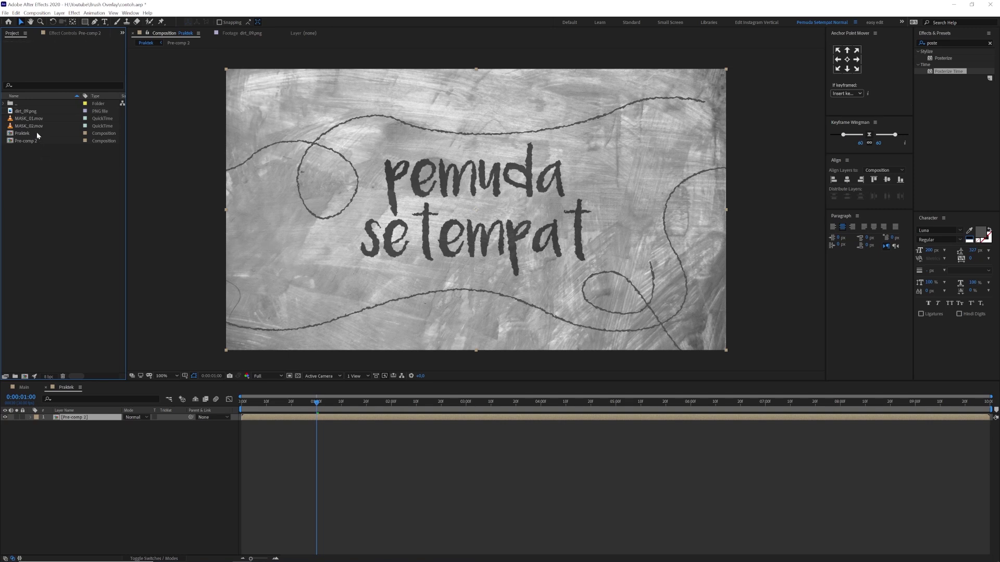
pyautogui.moveTo(31, 126); pyautogui.dragTo(88, 417)
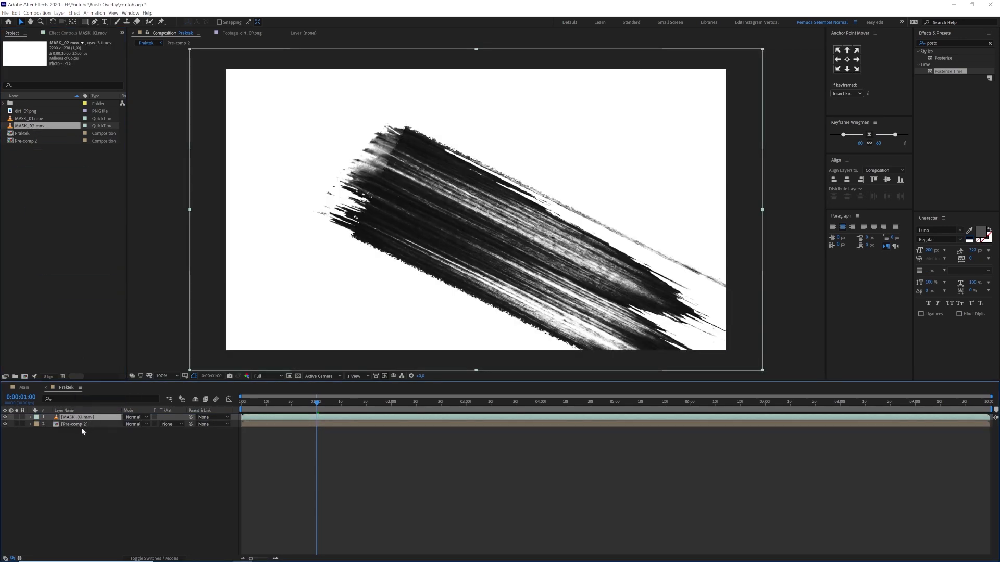
# Set the Pre-comp 2 layer's track matte to Luma Inverted Matte using MASK_02.mov and review the brush reveal.
pyautogui.click(73, 425)
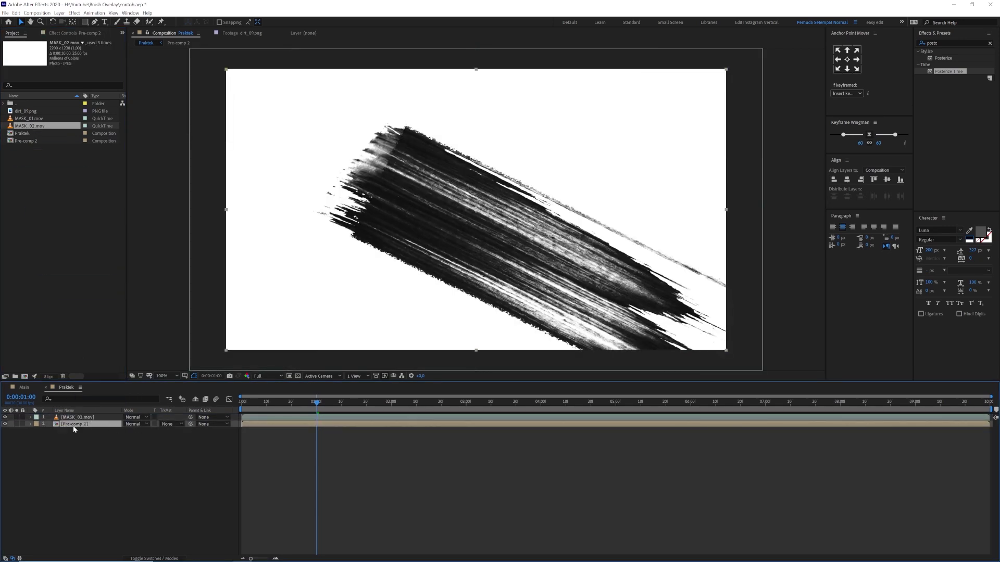
pyautogui.click(169, 425)
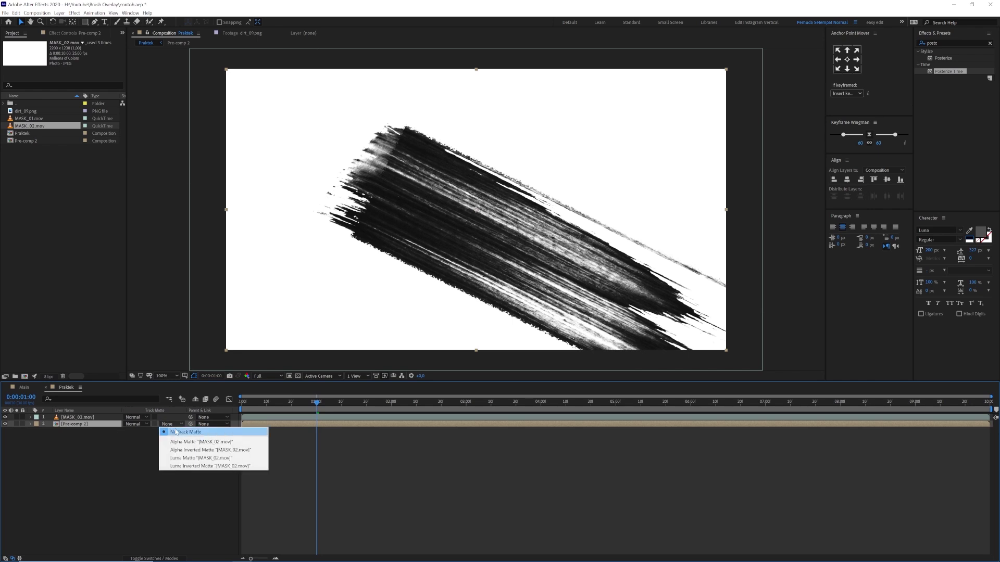
pyautogui.click(189, 468)
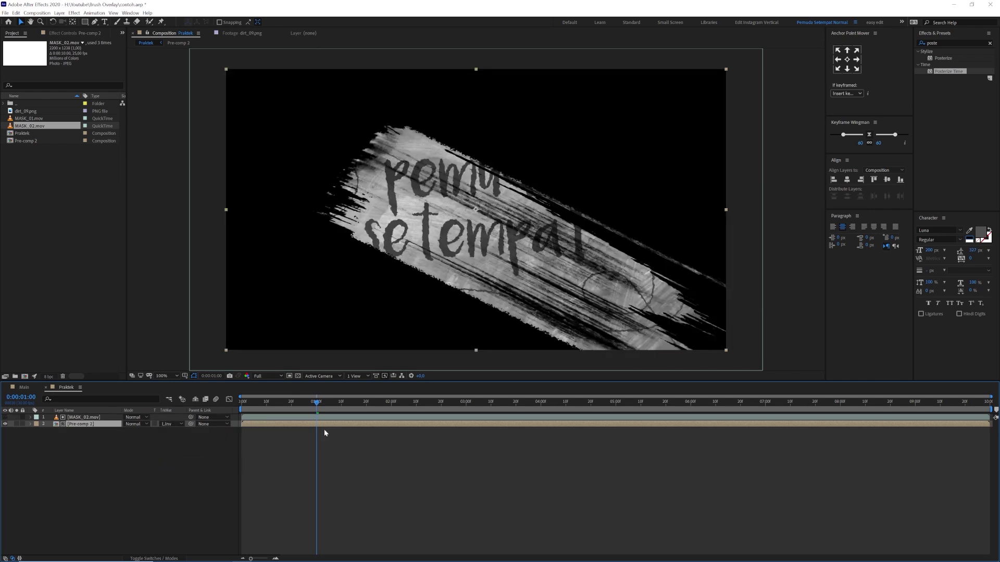
pyautogui.moveTo(320, 408); pyautogui.dragTo(97, 426)
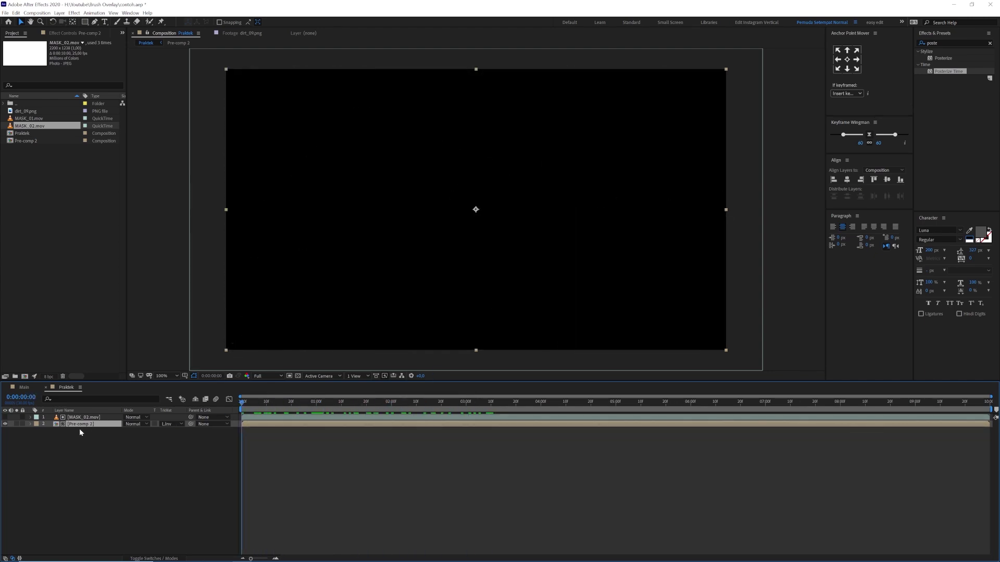
# Duplicate the MASK_02.mov and Pre-comp 2 layers together in the Praktek composition.
pyautogui.click(79, 430)
pyautogui.click(80, 415)
pyautogui.keyDown('shift'); pyautogui.click(86, 426); pyautogui.keyUp('shift')
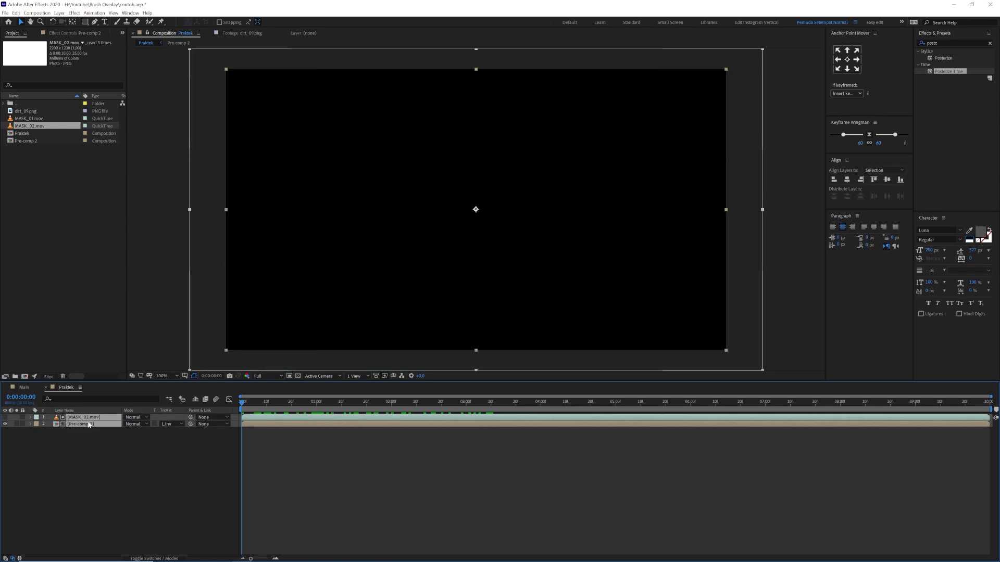
pyautogui.hotkey('ctrl', 'd')
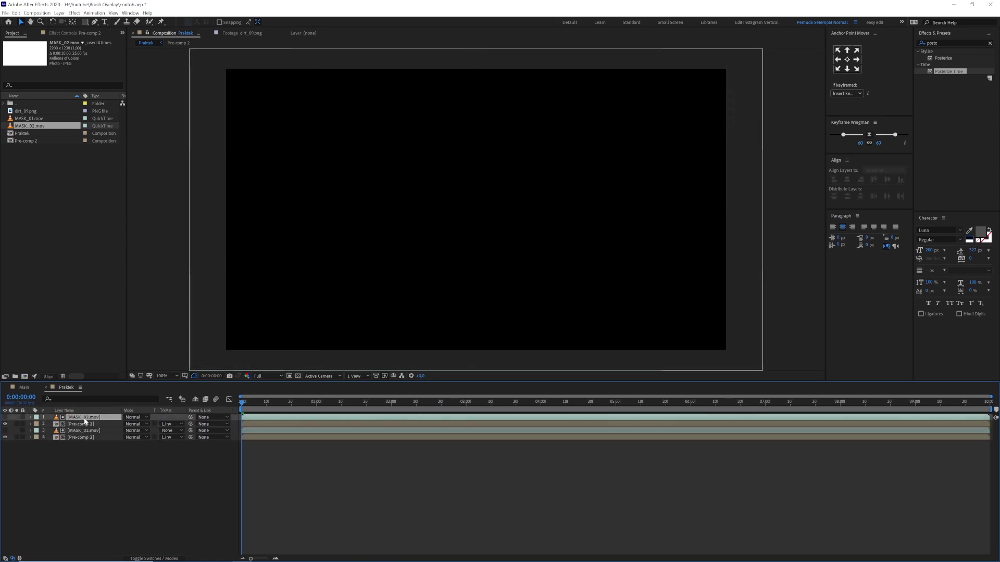
# Replace the topmost MASK_02.mov layer's source with MASK_01.mov and preview the combined brush strokes.
pyautogui.click(35, 119)
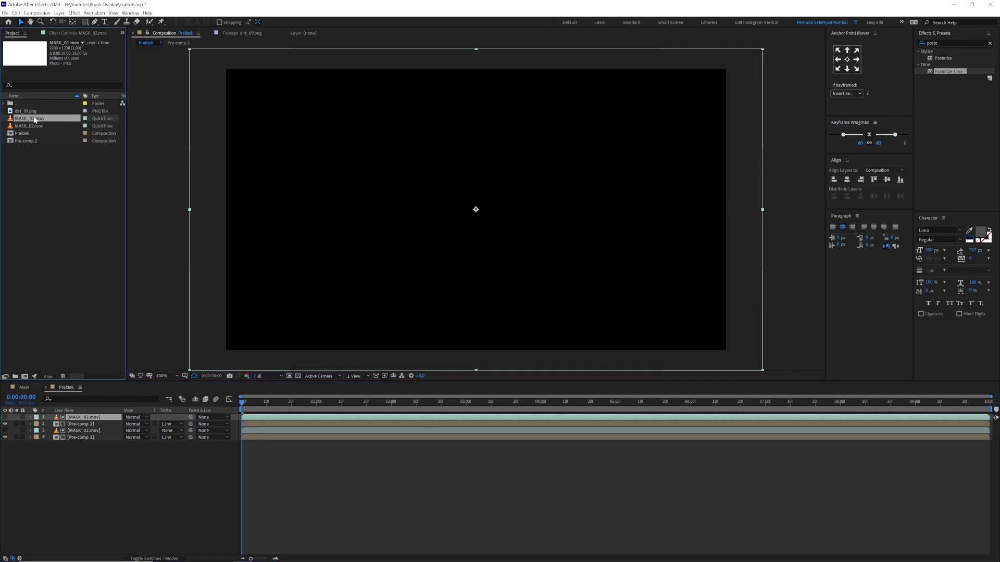
pyautogui.click(97, 460)
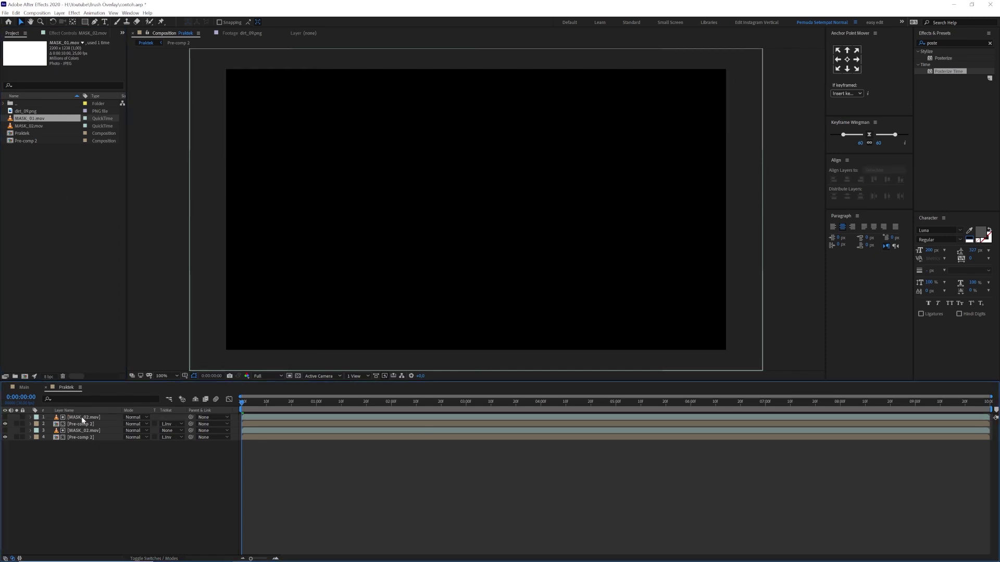
pyautogui.click(81, 418)
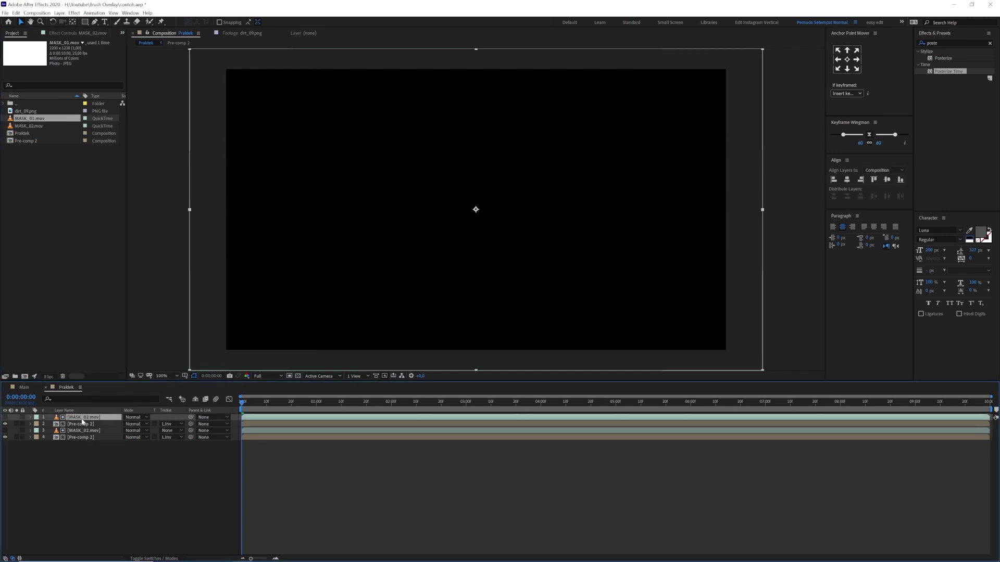
pyautogui.click(36, 120)
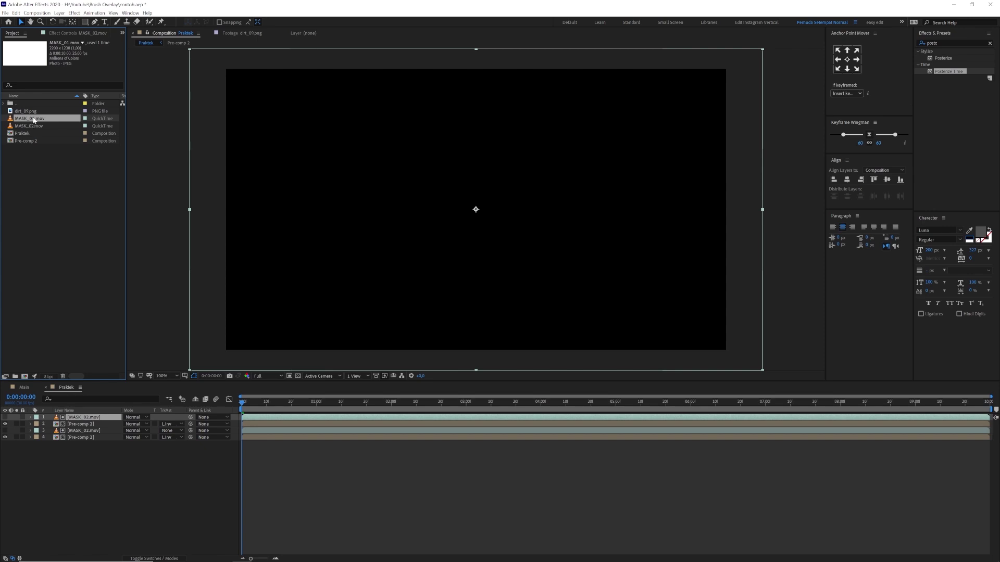
pyautogui.moveTo(33, 121); pyautogui.dragTo(85, 420)
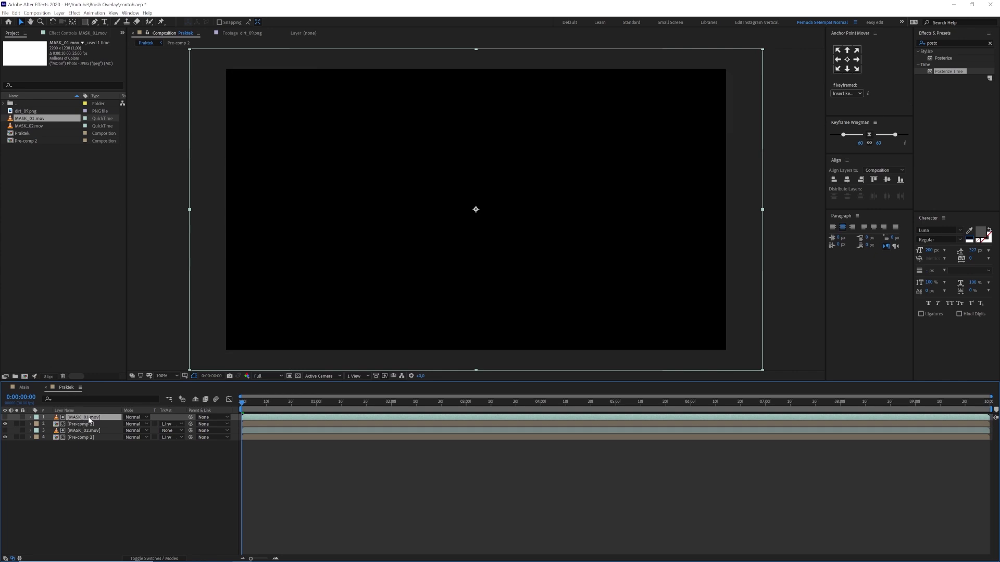
pyautogui.click(98, 450)
pyautogui.press('space')
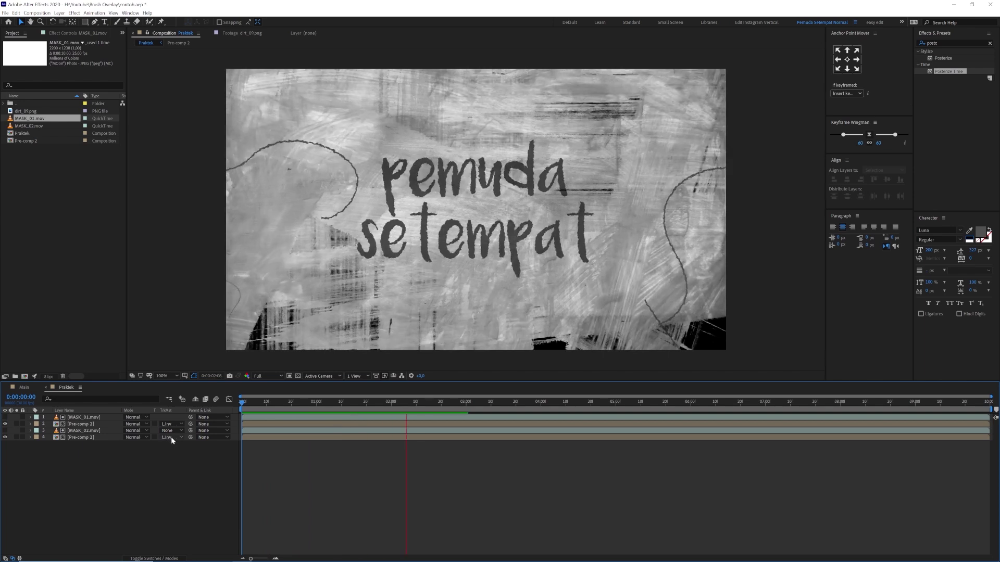
pyautogui.click(321, 402)
pyautogui.moveTo(311, 403)
pyautogui.mouseDown()
pyautogui.moveTo(264, 402)
pyautogui.moveTo(319, 401)
pyautogui.mouseUp()
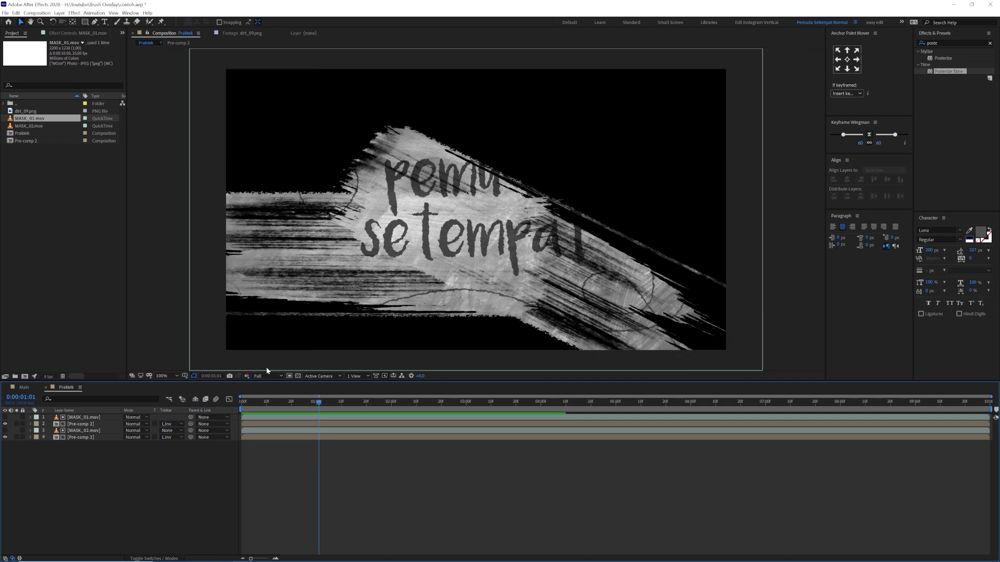
# In Pre-comp 2, shift the "pemuda setempat" text layer and Shape Layer 1 to start at about 1 second.
pyautogui.doubleClick(80, 425)
pyautogui.click(111, 439)
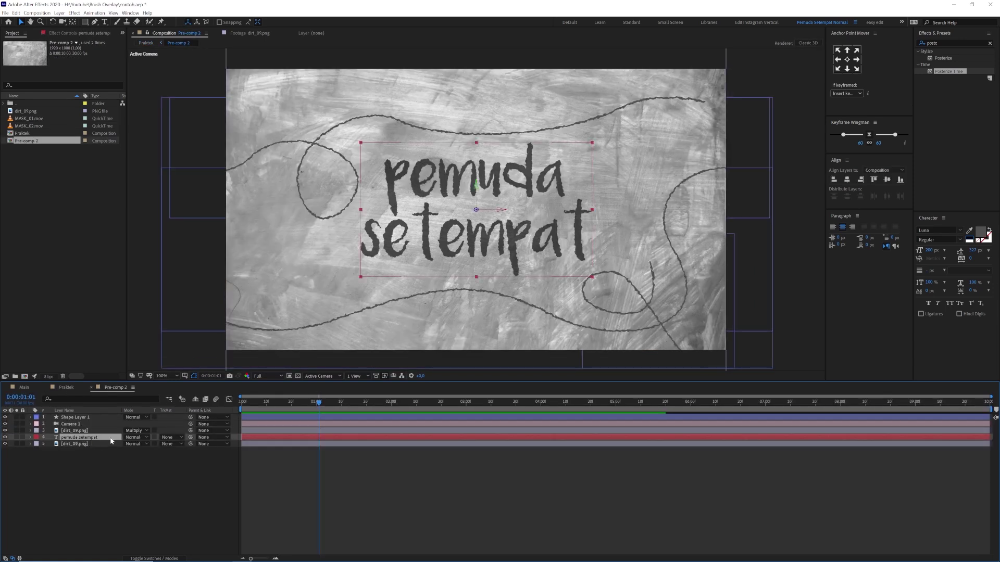
pyautogui.keyDown('ctrl'); pyautogui.click(73, 418); pyautogui.keyUp('ctrl')
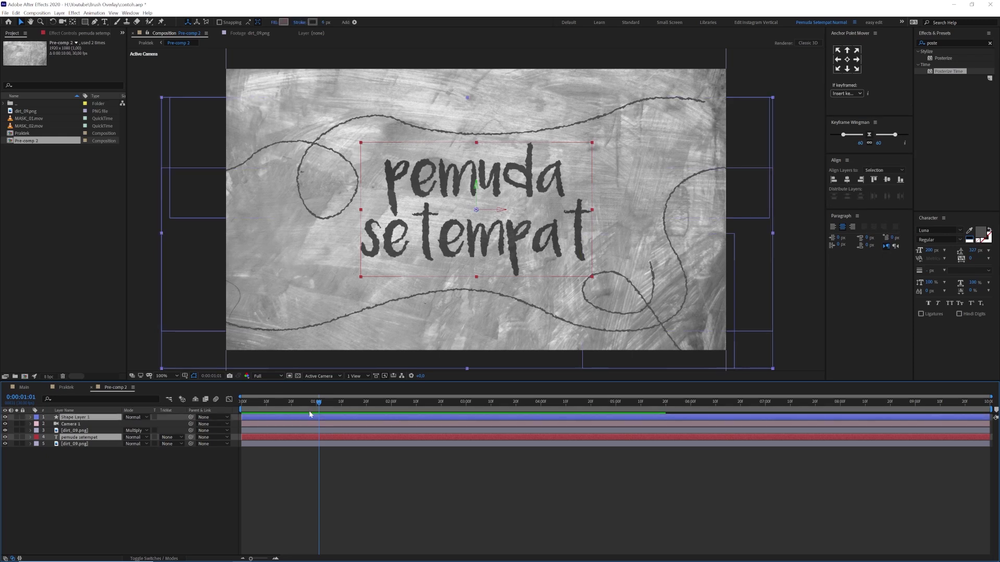
pyautogui.hotkey('alt', '[')
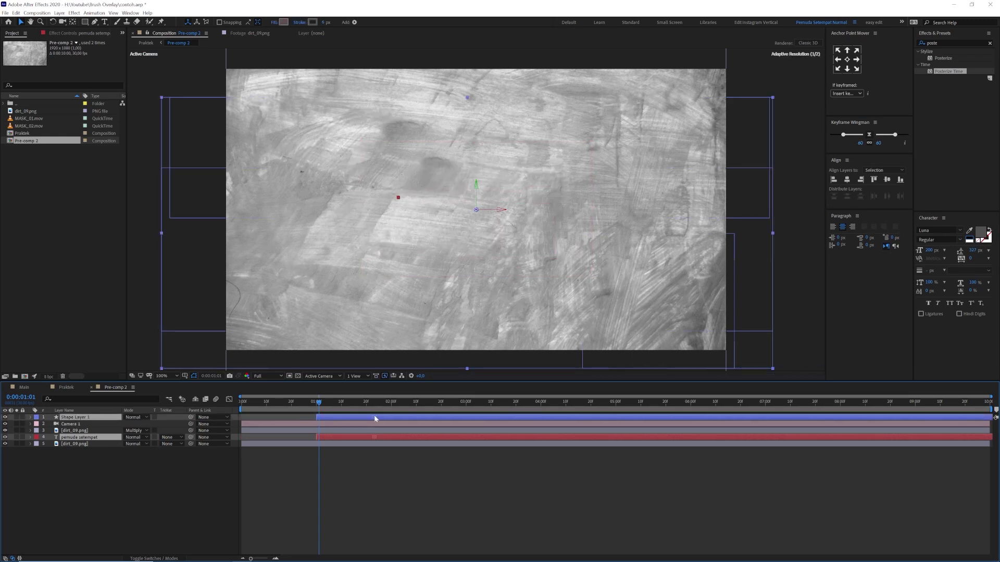
# Return to the Praktek composition and preview the timing of the text and lines against the brush reveal.
pyautogui.click(70, 389)
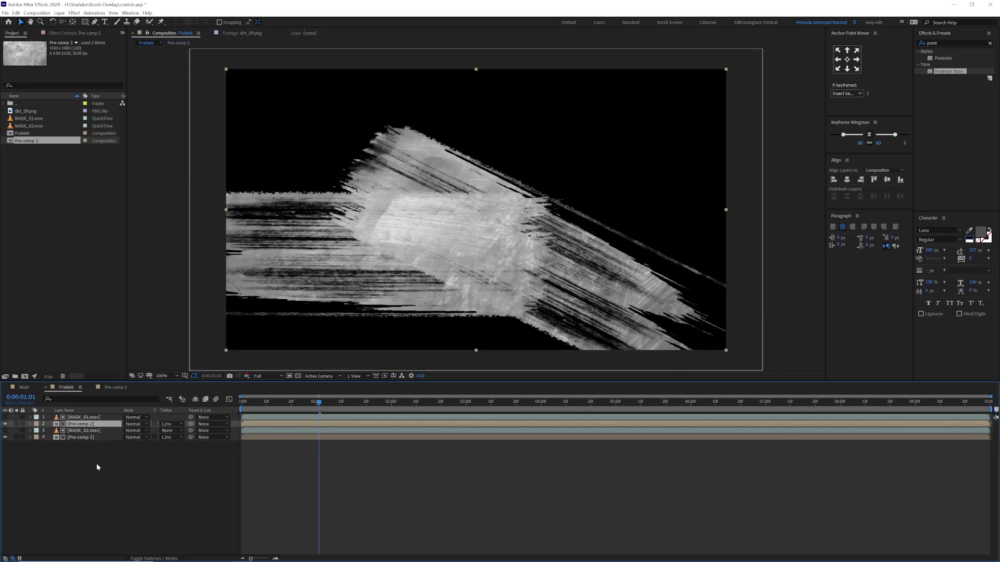
pyautogui.press('space')
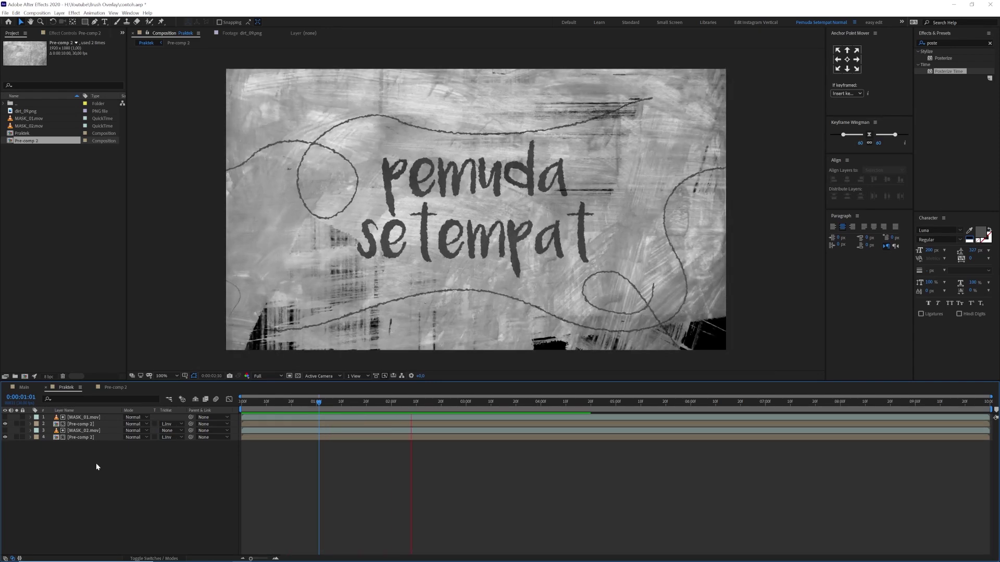
pyautogui.click(323, 402)
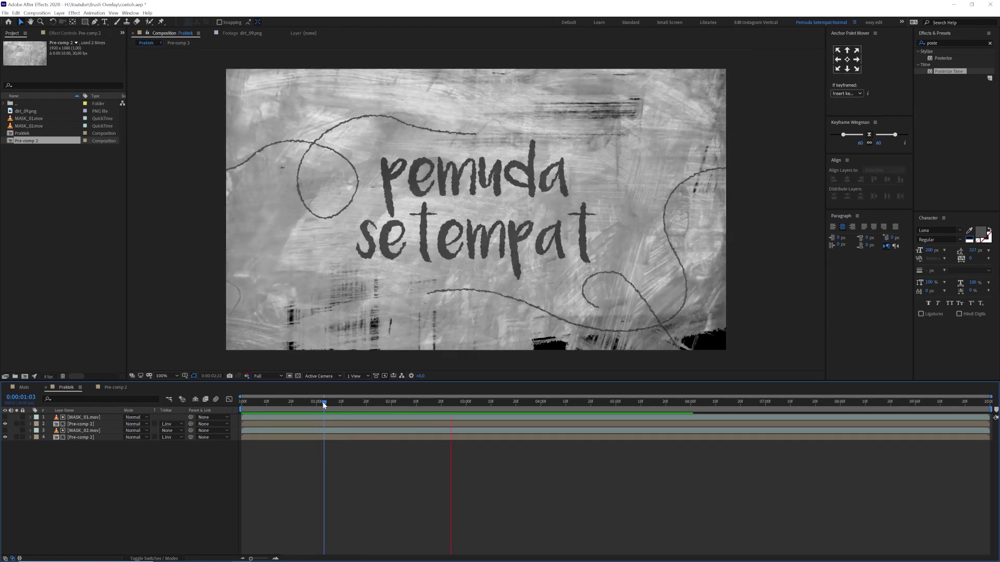
pyautogui.press('space')
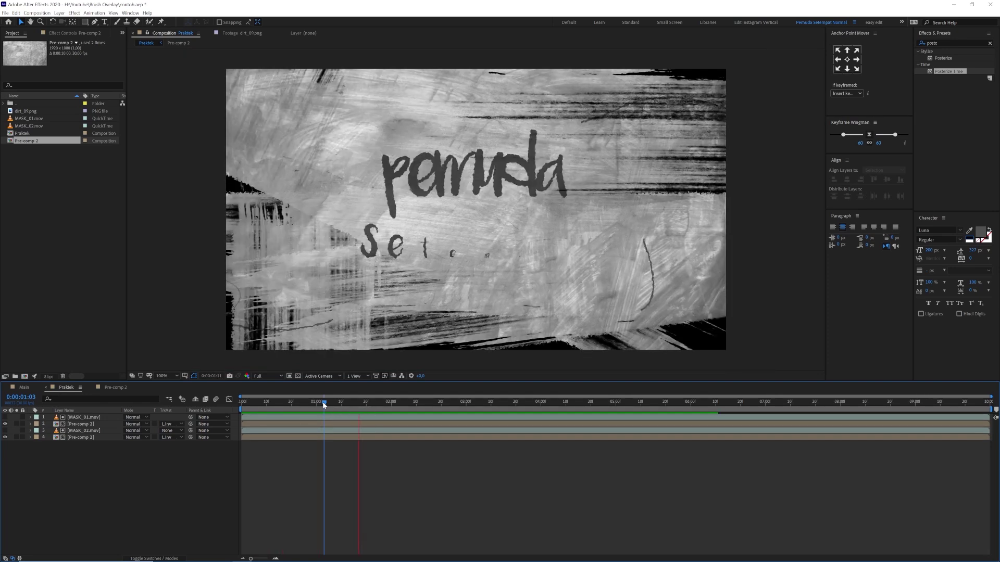
pyautogui.click(443, 401)
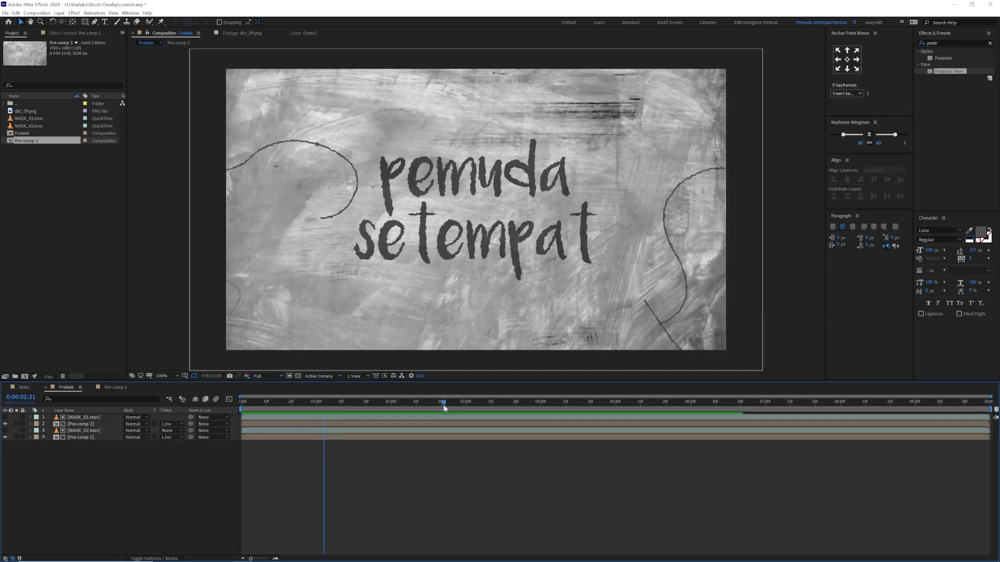
# Pre-compose the four mask and Pre-comp 2 layers as Pre-comp 3, moving all attributes into the new composition.
pyautogui.moveTo(86, 446); pyautogui.dragTo(76, 420)
pyautogui.click(102, 464)
pyautogui.moveTo(103, 464); pyautogui.dragTo(73, 418)
pyautogui.hotkey('ctrl', 'shift', 'c')
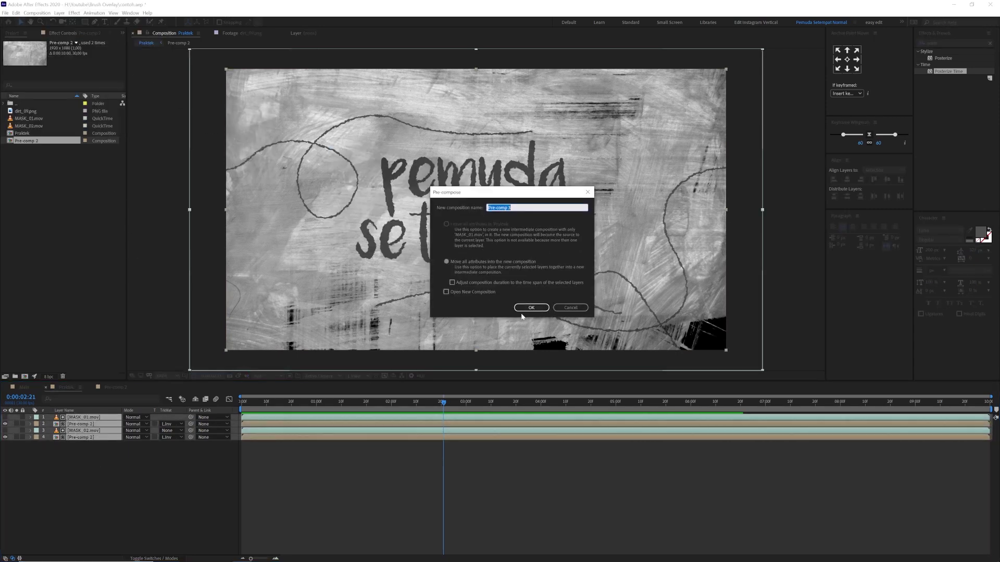
pyautogui.click(522, 310)
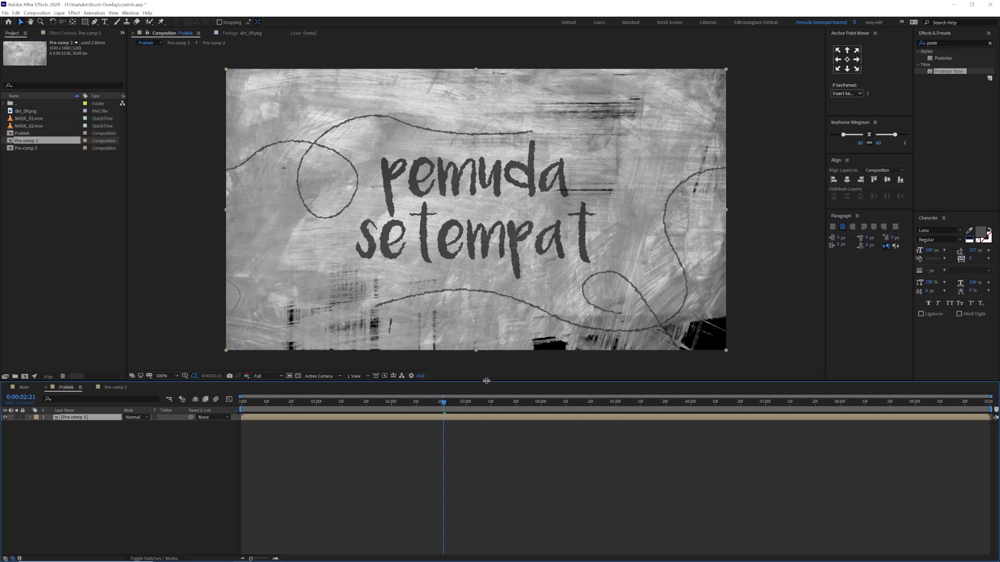
# Add MASK_02.mov above Pre-comp 3 and set Pre-comp 3's track matte to Luma Matte using it.
pyautogui.moveTo(442, 406); pyautogui.dragTo(387, 417)
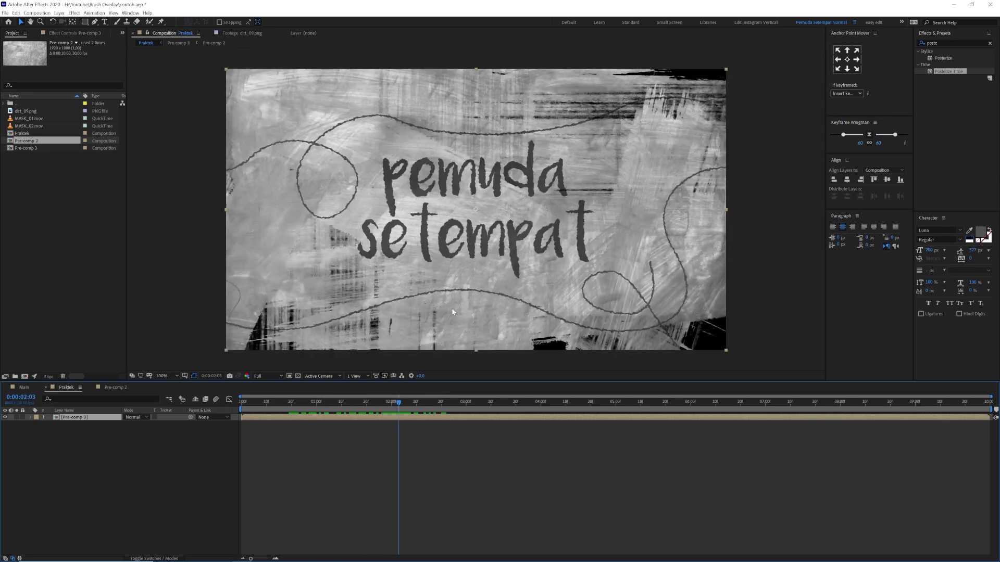
pyautogui.moveTo(398, 409); pyautogui.dragTo(465, 415)
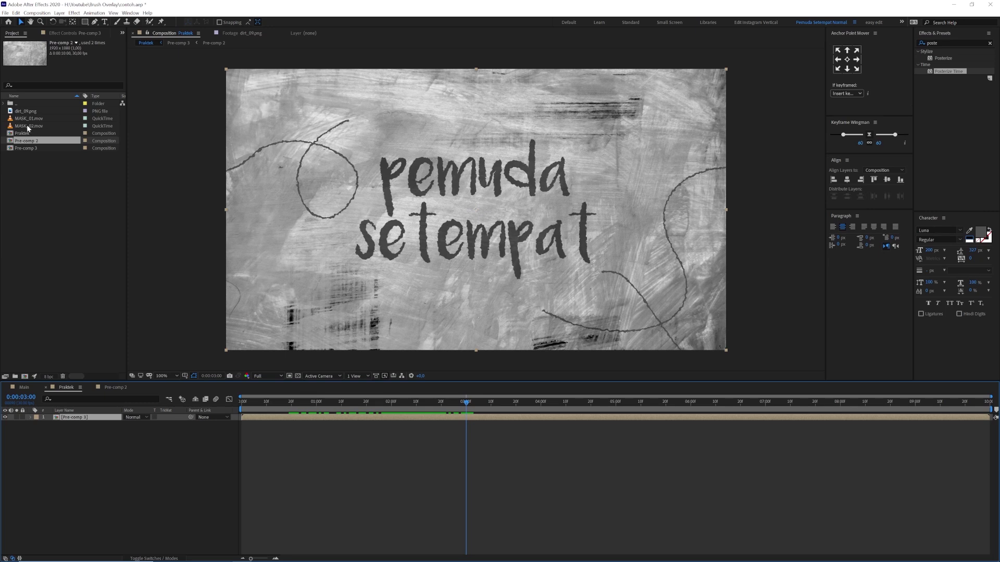
pyautogui.moveTo(27, 124)
pyautogui.mouseDown()
pyautogui.moveTo(78, 411)
pyautogui.moveTo(115, 421)
pyautogui.mouseUp()
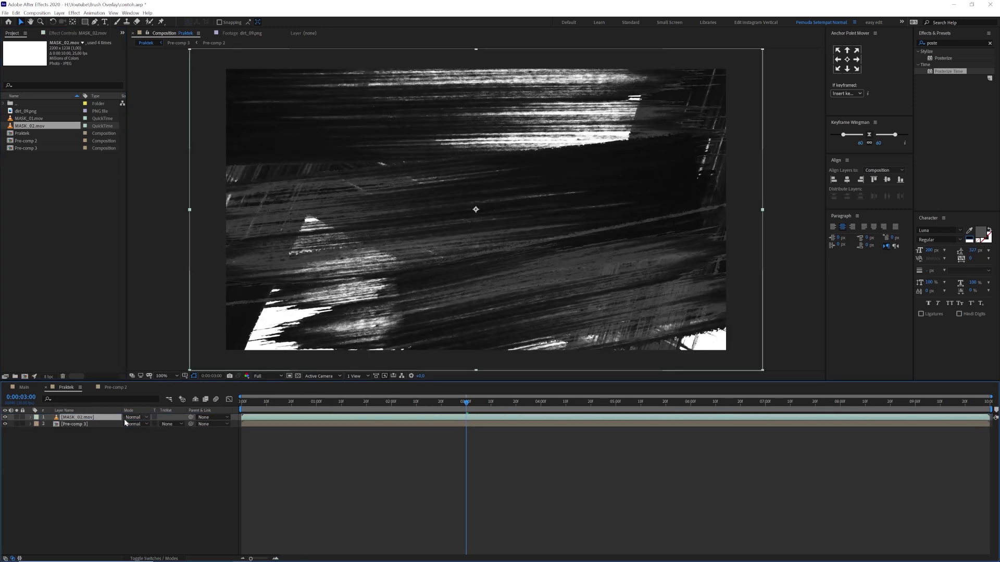
pyautogui.click(78, 425)
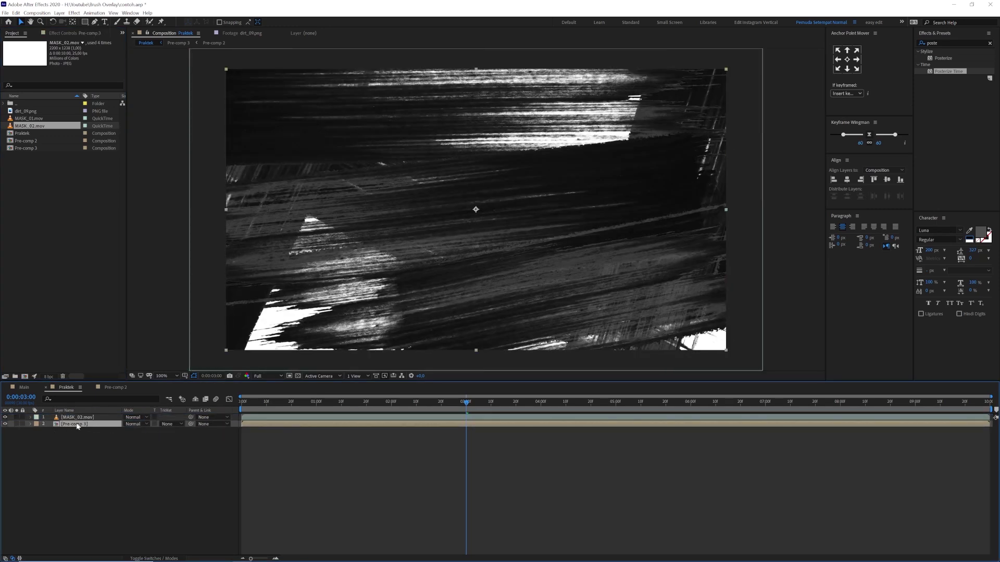
pyautogui.click(171, 424)
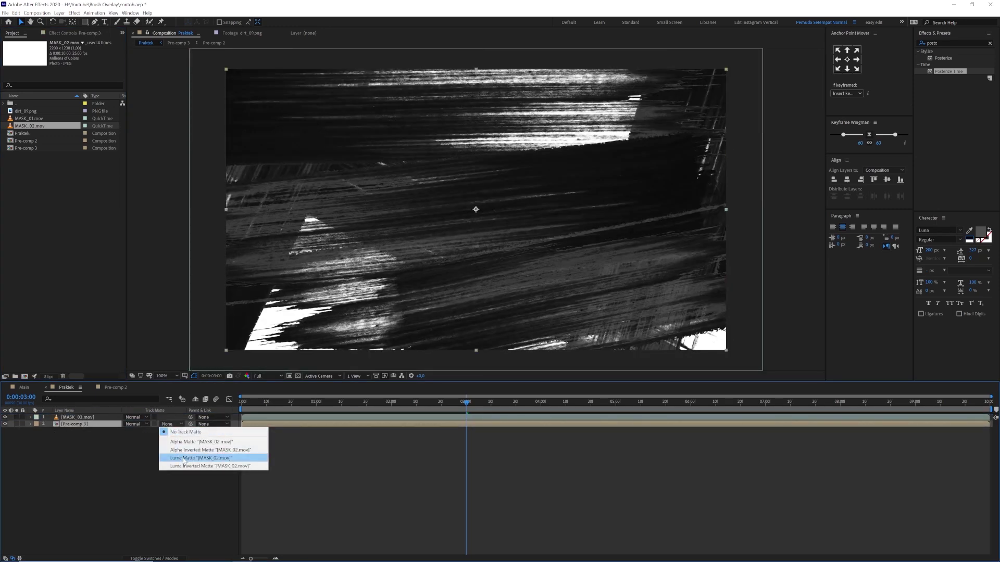
pyautogui.click(183, 458)
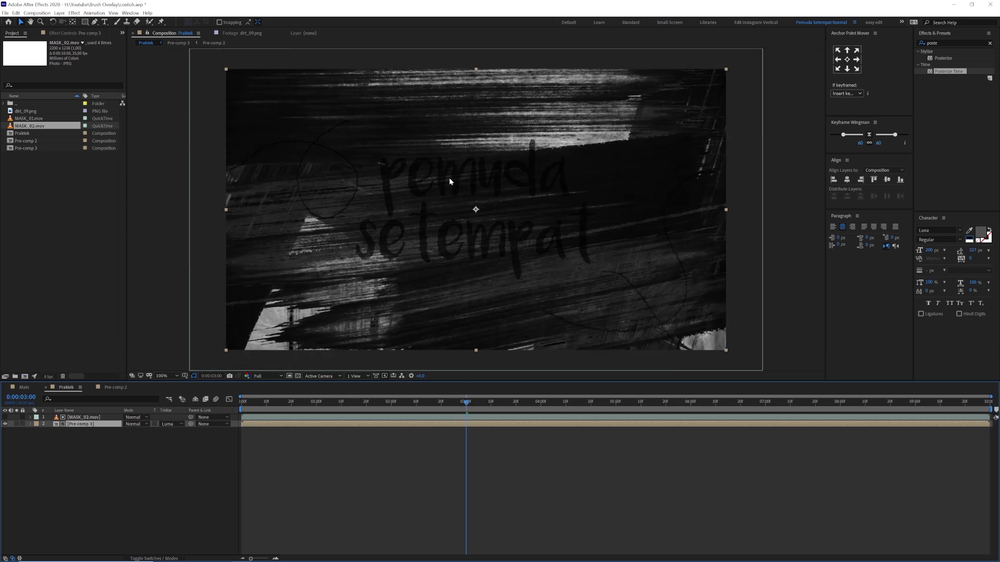
# Shift the MASK_02.mov layer to start at 0:00:03:00 and review the brush exit around it.
pyautogui.click(81, 417)
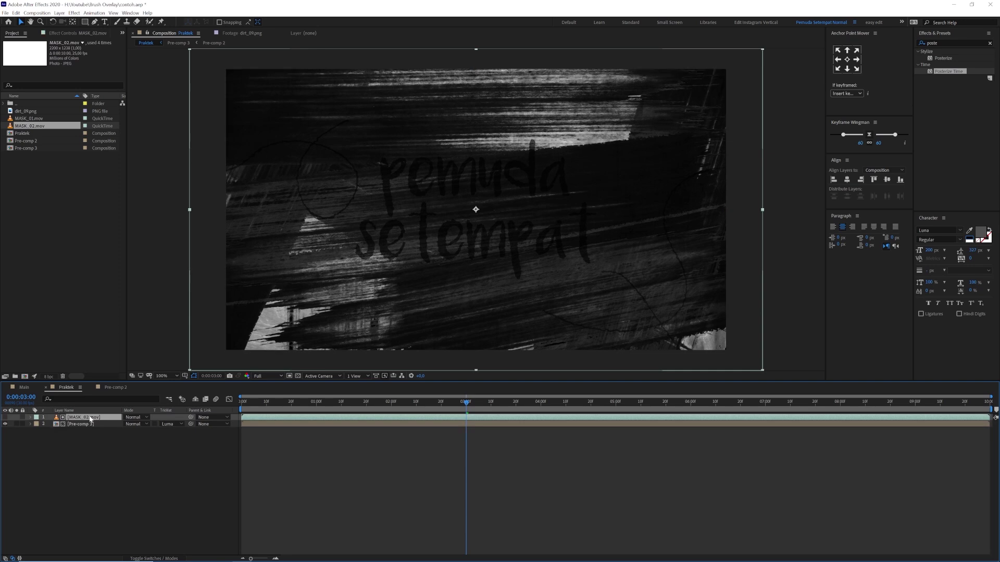
pyautogui.moveTo(266, 419); pyautogui.dragTo(478, 414)
pyautogui.moveTo(332, 405); pyautogui.dragTo(311, 412)
pyautogui.moveTo(414, 410); pyautogui.dragTo(371, 409)
pyautogui.click(465, 411)
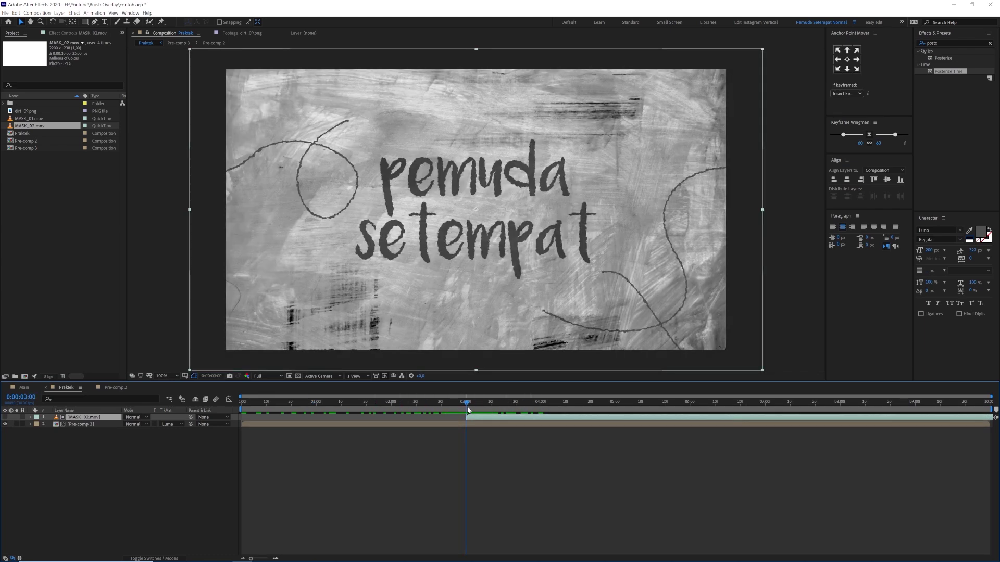
# Split the Pre-comp 3 layer at 0:00:03:00 and place its second part directly below MASK_02.mov with the Luma matte.
pyautogui.click(75, 425)
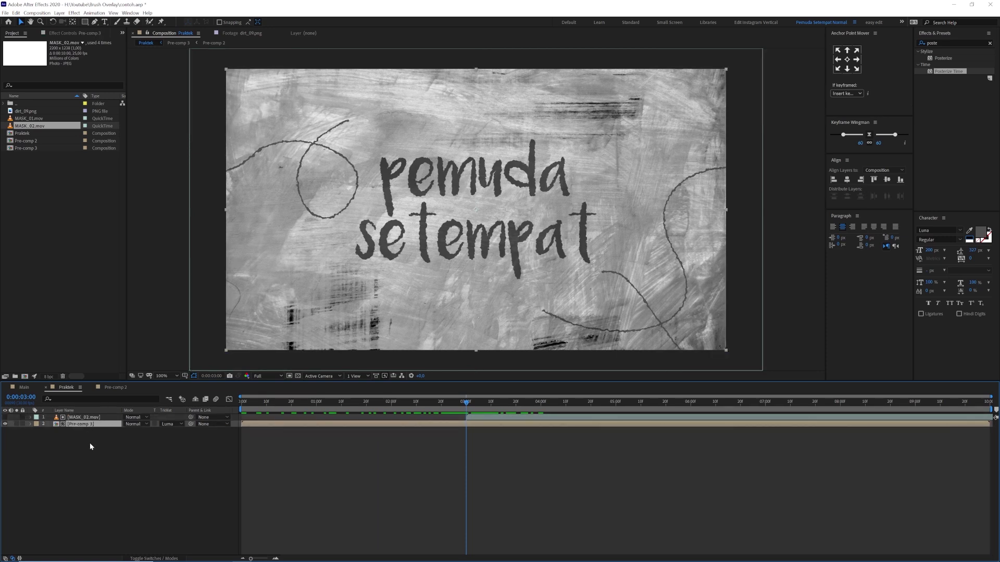
pyautogui.hotkey('ctrl', 'd')
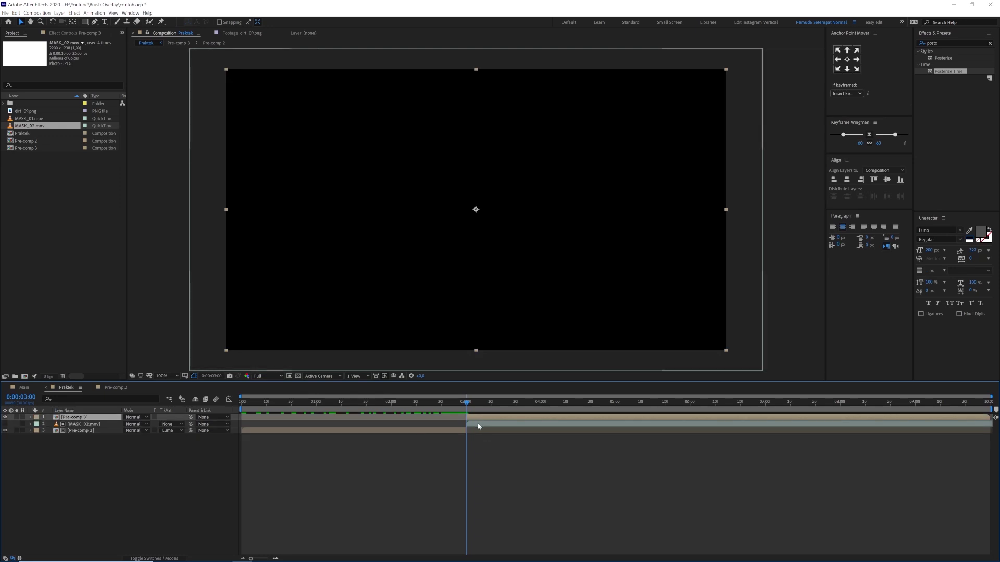
pyautogui.hotkey('ctrl', ']')
pyautogui.hotkey('ctrl', ']')
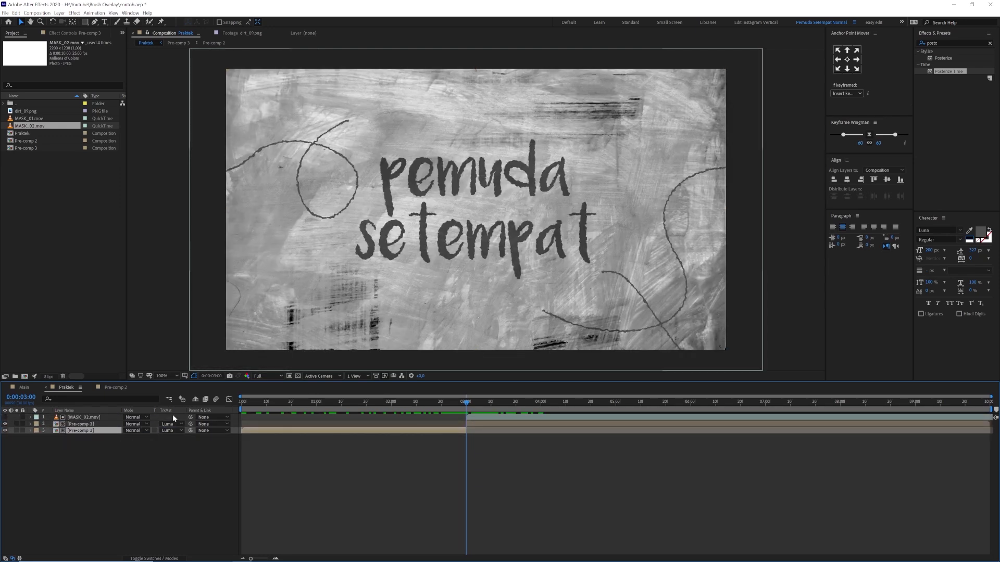
# Set the first part of Pre-comp 3, before 0:00:03:00, to No Track Matte.
pyautogui.click(174, 430)
pyautogui.click(184, 439)
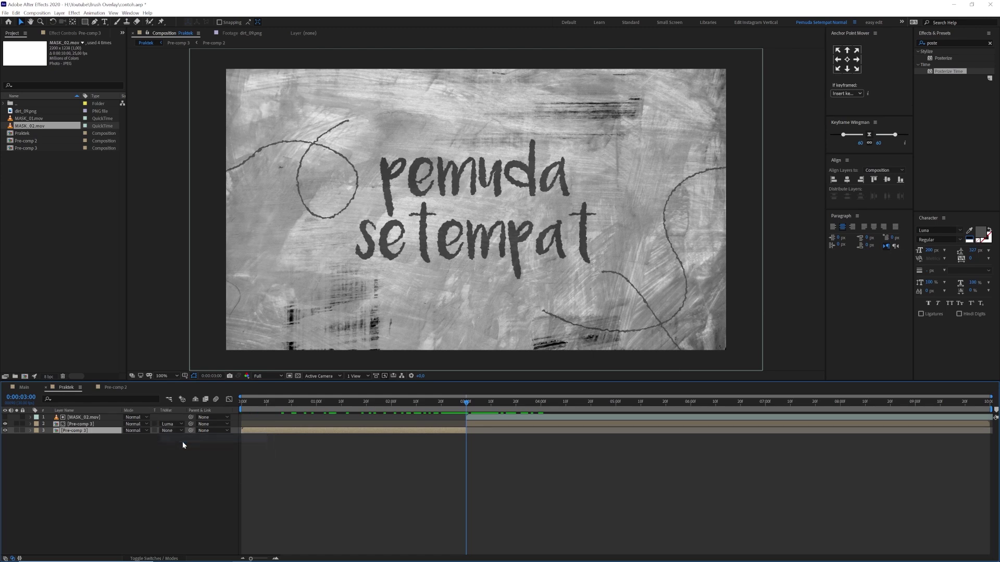
# Play back the composition to check the brush exit starting at 0:00:03:00.
pyautogui.click(133, 463)
pyautogui.press('space')
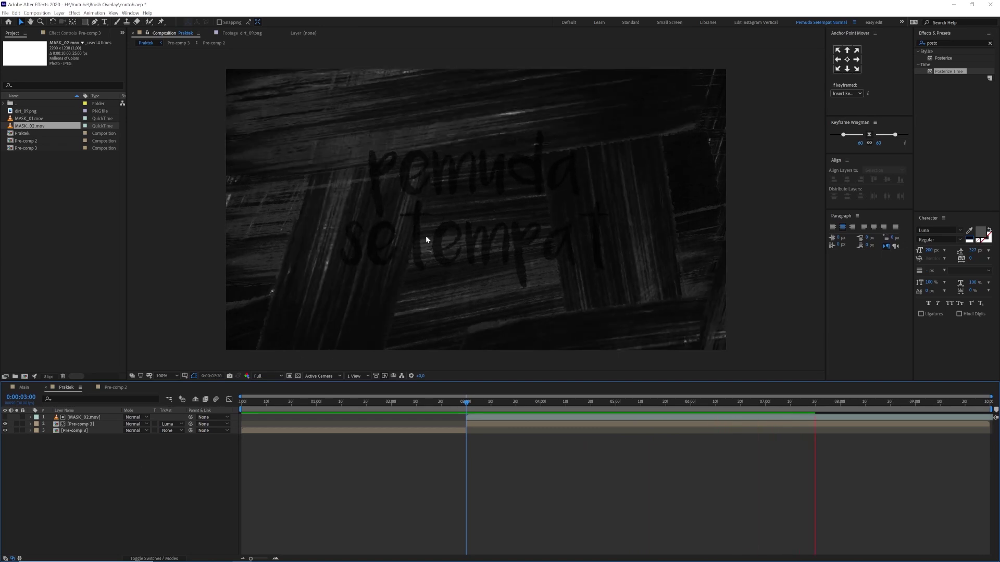
pyautogui.click(472, 406)
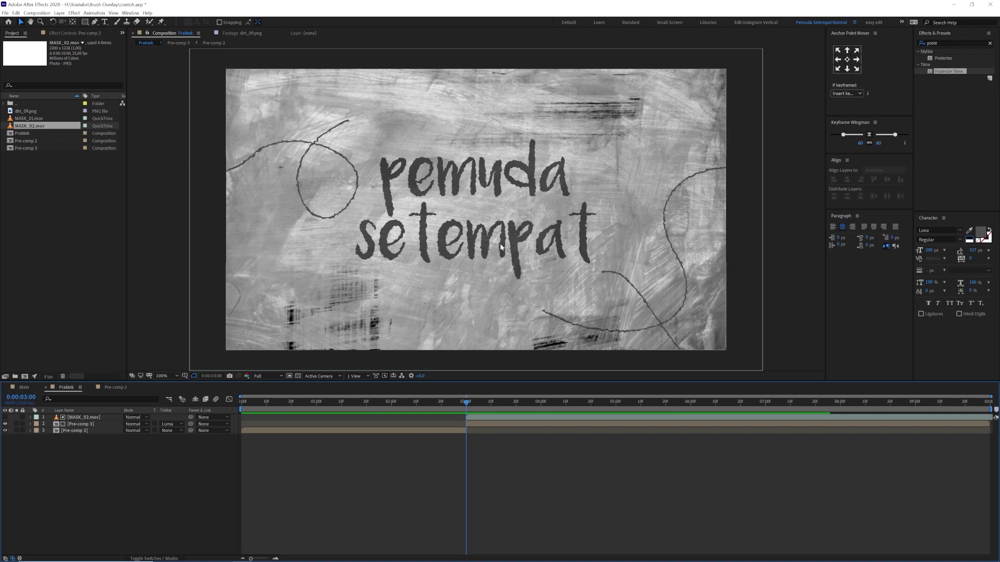
# Start MASK_02.mov at the composition's beginning, enable time remapping on it and move its end keyframe to 0:00:05:00.
pyautogui.click(485, 418)
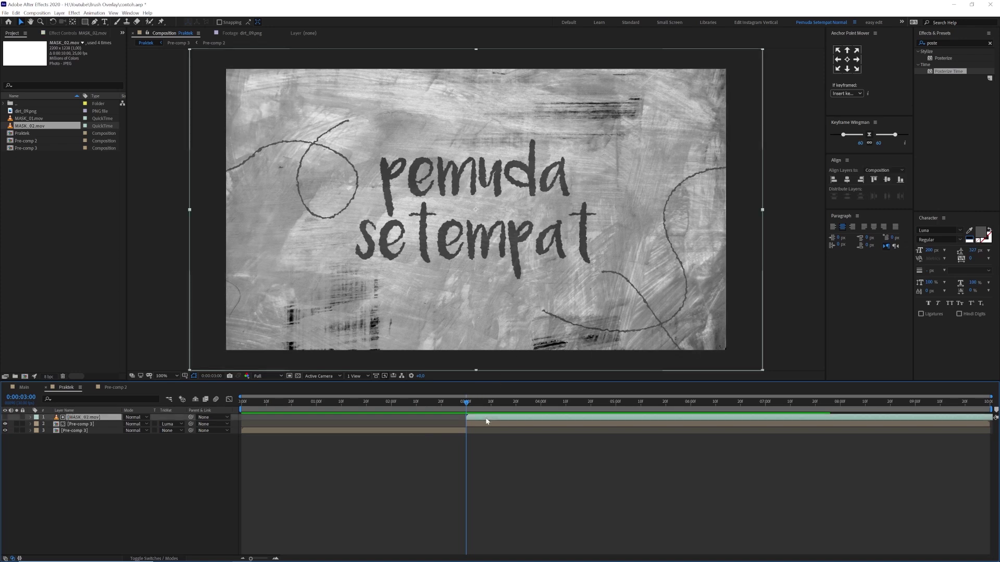
pyautogui.moveTo(475, 418); pyautogui.dragTo(222, 425)
pyautogui.rightClick(96, 419)
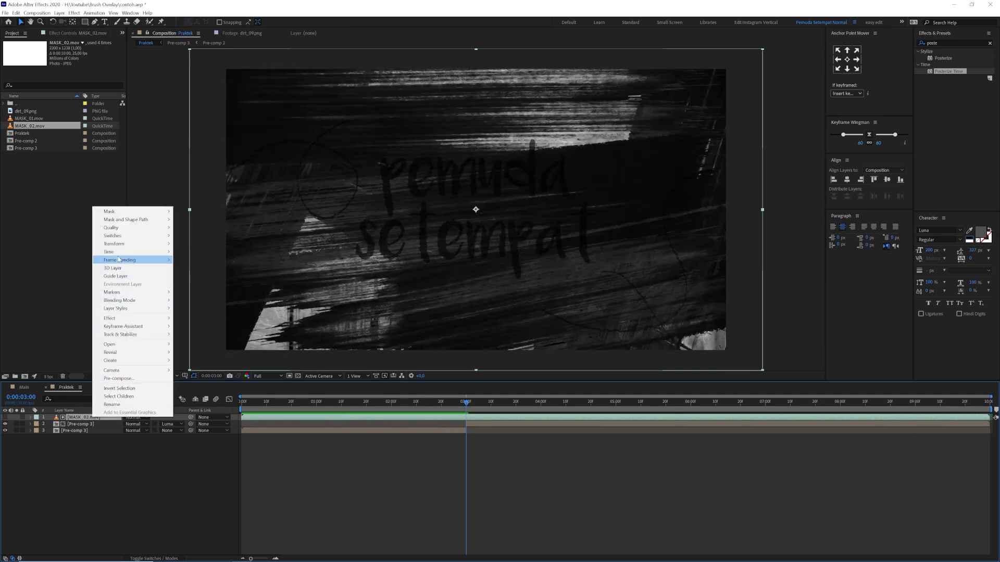
pyautogui.moveTo(167, 252)
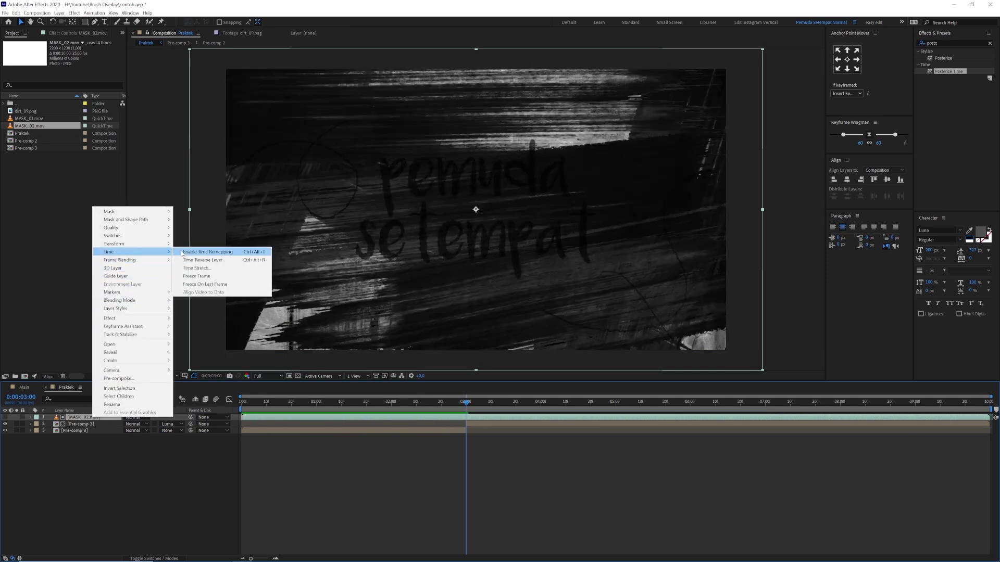
pyautogui.click(218, 252)
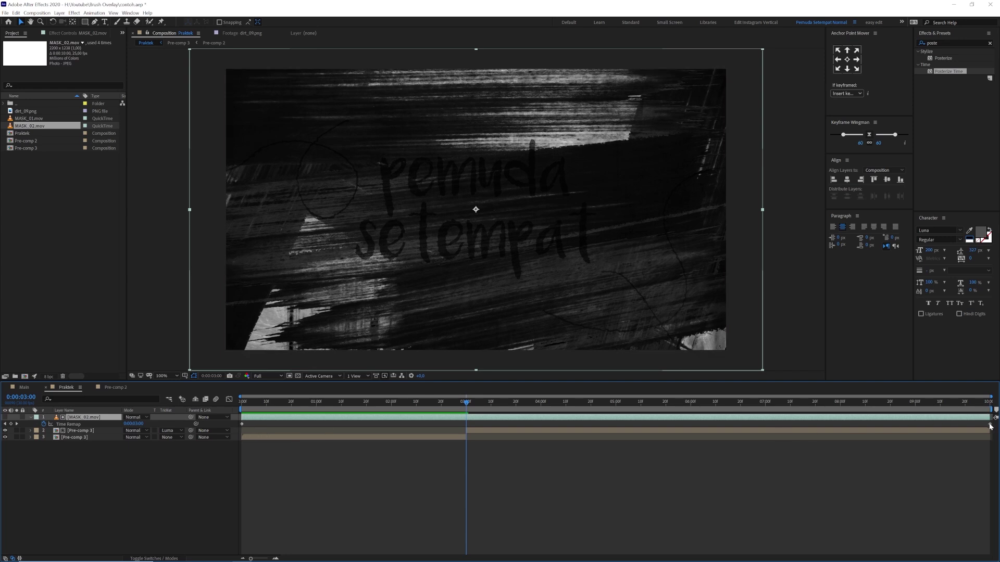
pyautogui.moveTo(989, 427); pyautogui.dragTo(615, 425)
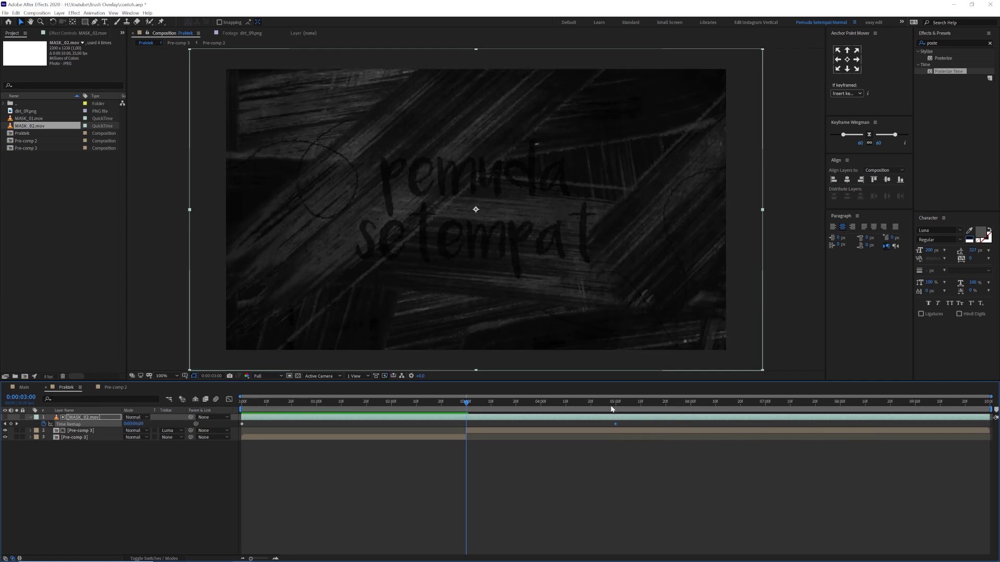
# Shift the time-remapped MASK_02.mov back to start at 0:00:03:00 and review the faster brush exit up to 0:00:04:00.
pyautogui.press('k')
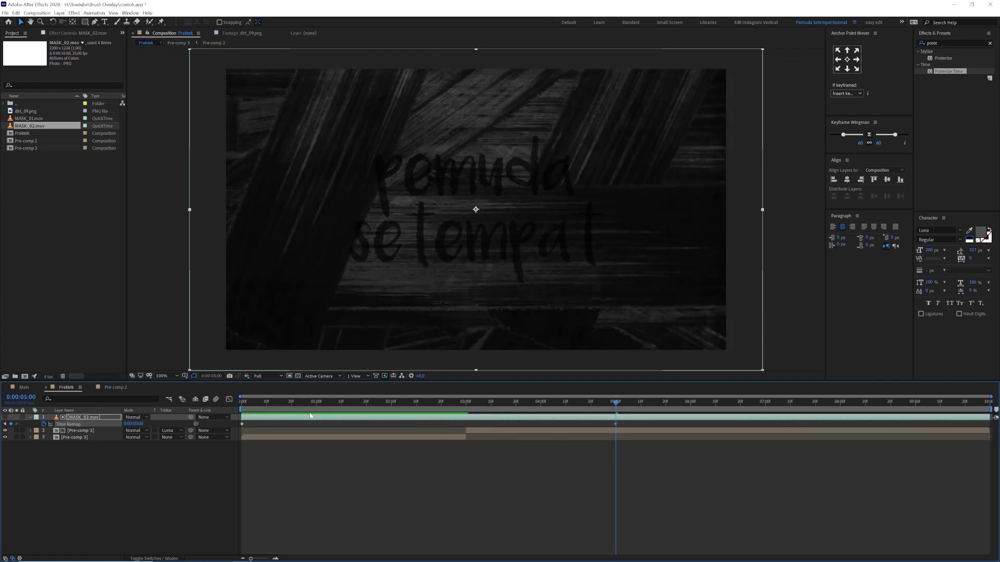
pyautogui.moveTo(307, 420); pyautogui.dragTo(530, 424)
pyautogui.moveTo(390, 401)
pyautogui.mouseDown()
pyautogui.moveTo(254, 410)
pyautogui.moveTo(407, 414)
pyautogui.mouseUp()
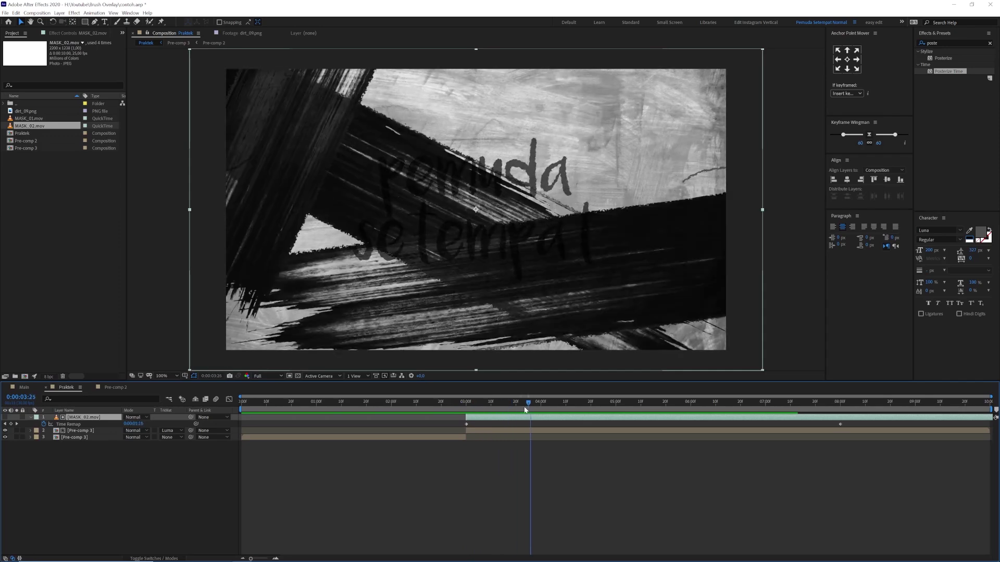
pyautogui.click(453, 403)
pyautogui.moveTo(454, 406); pyautogui.dragTo(540, 403)
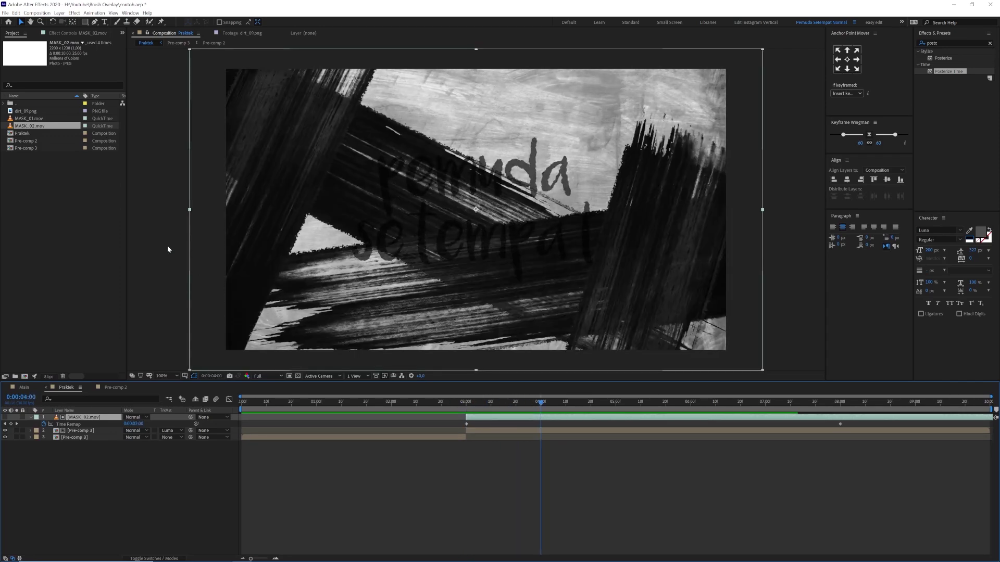
# Add MASK_01.mov above MASK_02.mov and pre-compose both mask layers as Pre-comp 4, moving all attributes.
pyautogui.moveTo(36, 119); pyautogui.dragTo(90, 418)
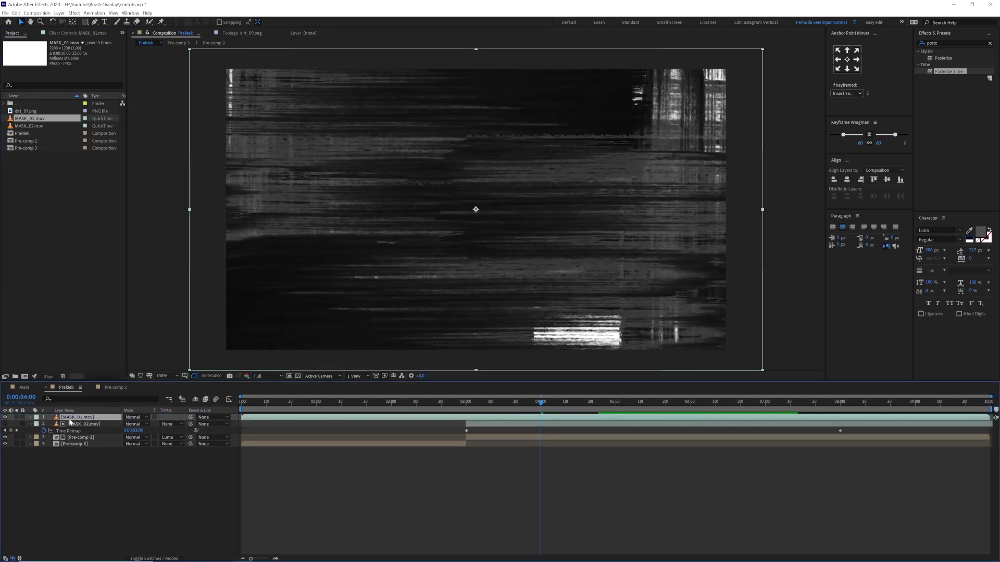
pyautogui.keyDown('shift'); pyautogui.click(85, 425); pyautogui.keyUp('shift')
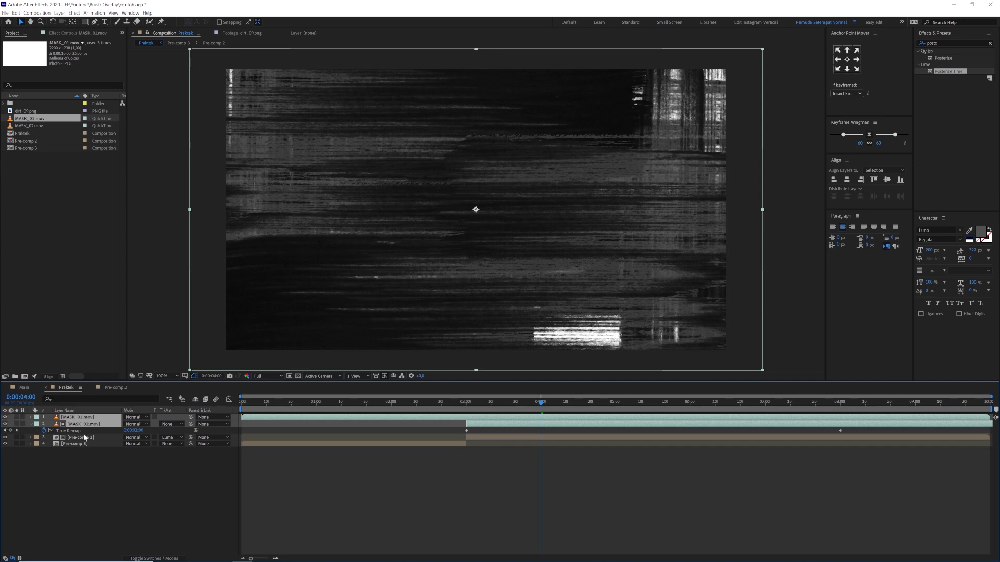
pyautogui.hotkey('ctrl', 'shift', 'c')
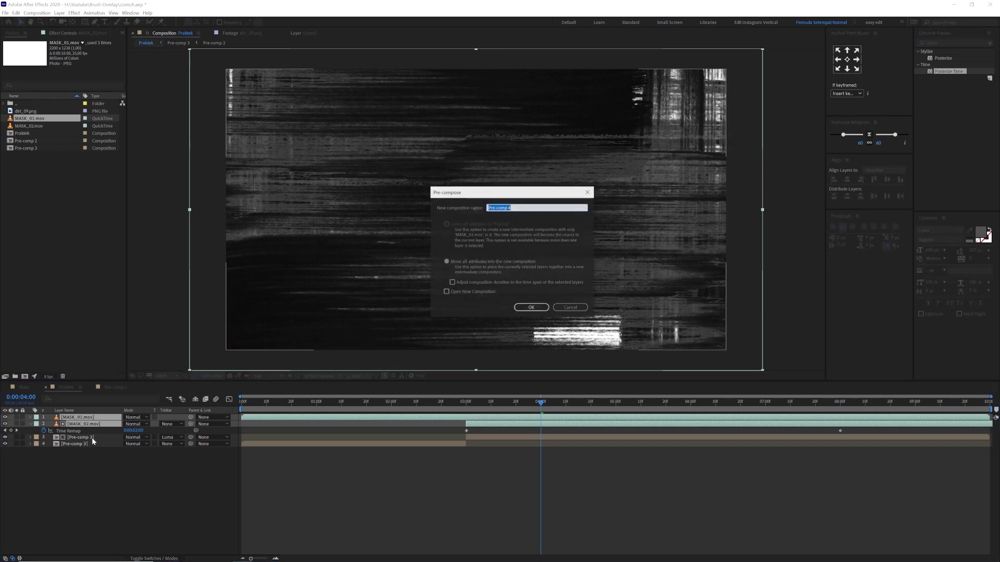
pyautogui.click(531, 308)
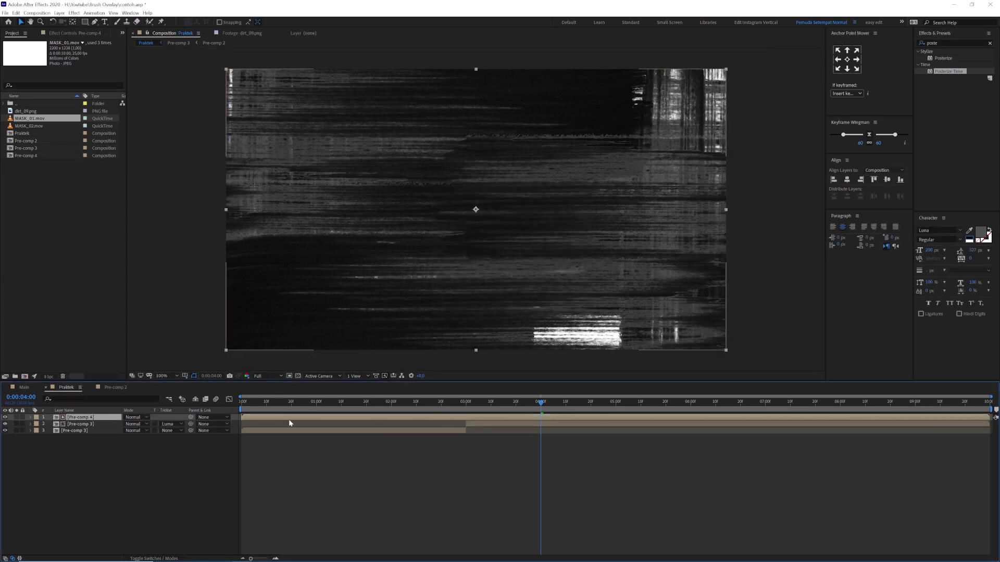
# Inside Pre-comp 4, shift MASK_02.mov to start at the beginning, aligned with MASK_01.mov.
pyautogui.doubleClick(95, 417)
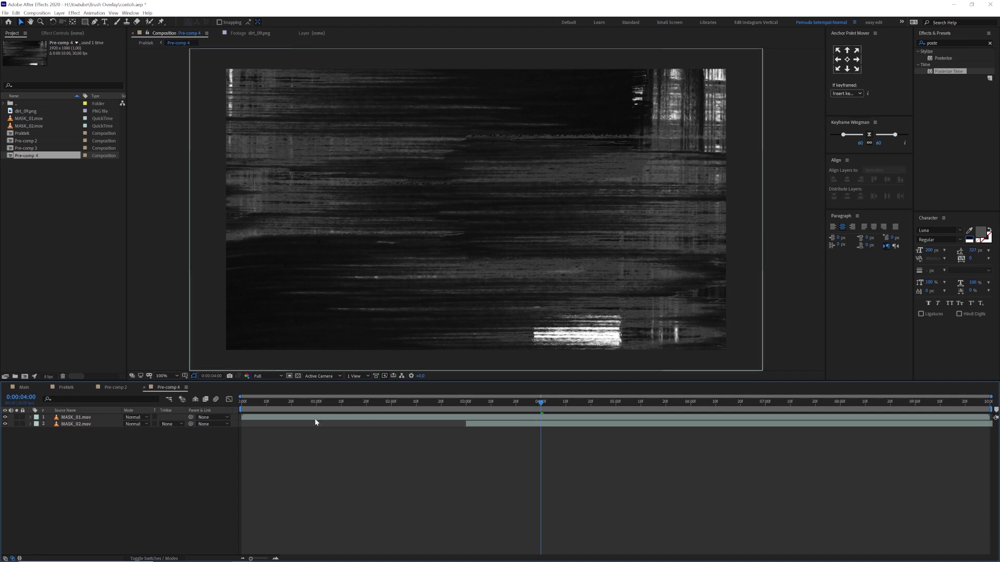
pyautogui.moveTo(488, 427); pyautogui.dragTo(264, 428)
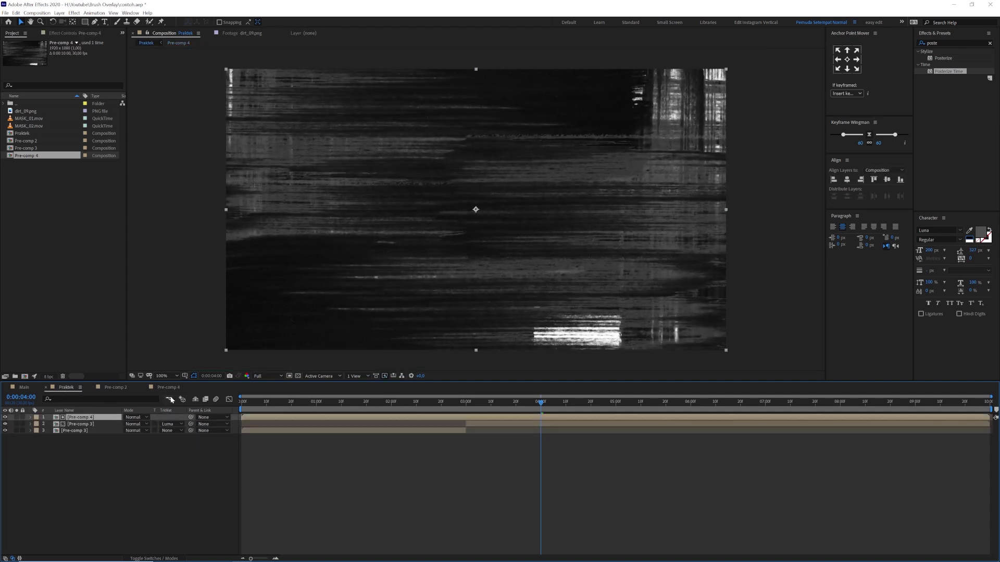
# Rename the Pre-comp 4 layer in the Praktek composition as mask and shift it to start at 0:00:03:00.
pyautogui.press('Return')
pyautogui.write('mask')
pyautogui.moveTo(310, 420); pyautogui.dragTo(533, 422)
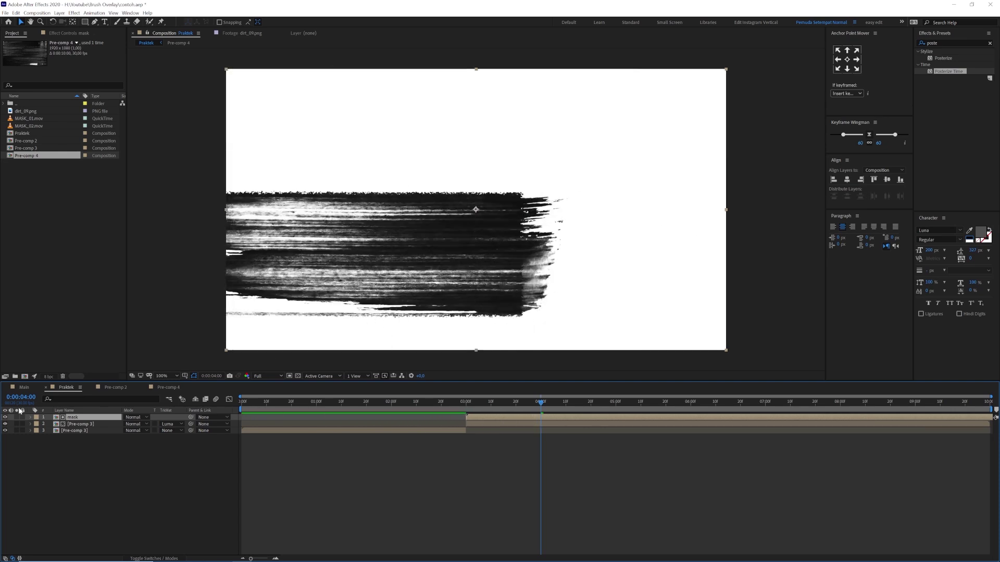
# Turn off the mask layer's visibility and review the brush exit up to 0:00:07:13.
pyautogui.click(5, 418)
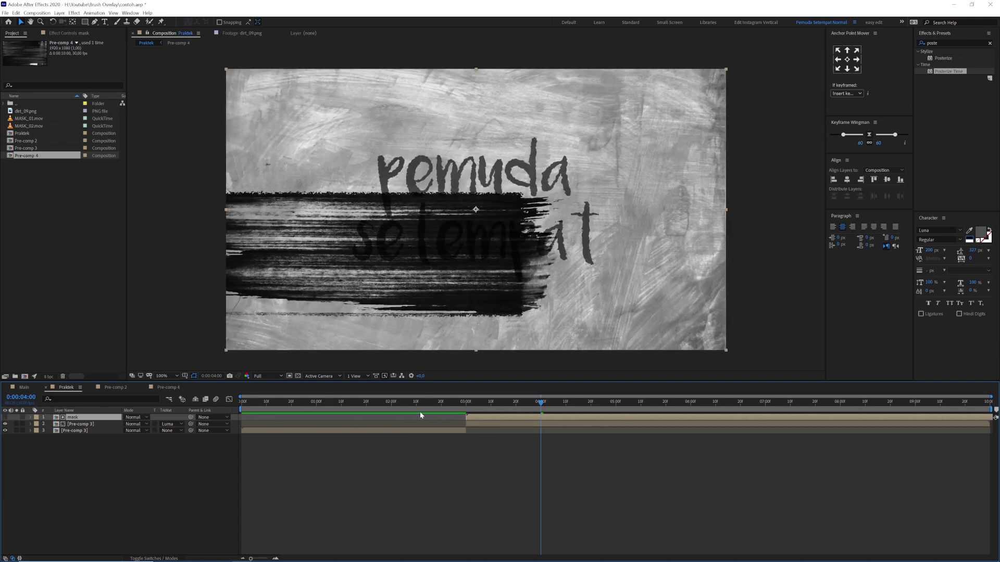
pyautogui.moveTo(402, 405)
pyautogui.mouseDown()
pyautogui.moveTo(644, 426)
pyautogui.moveTo(816, 423)
pyautogui.moveTo(798, 423)
pyautogui.mouseUp()
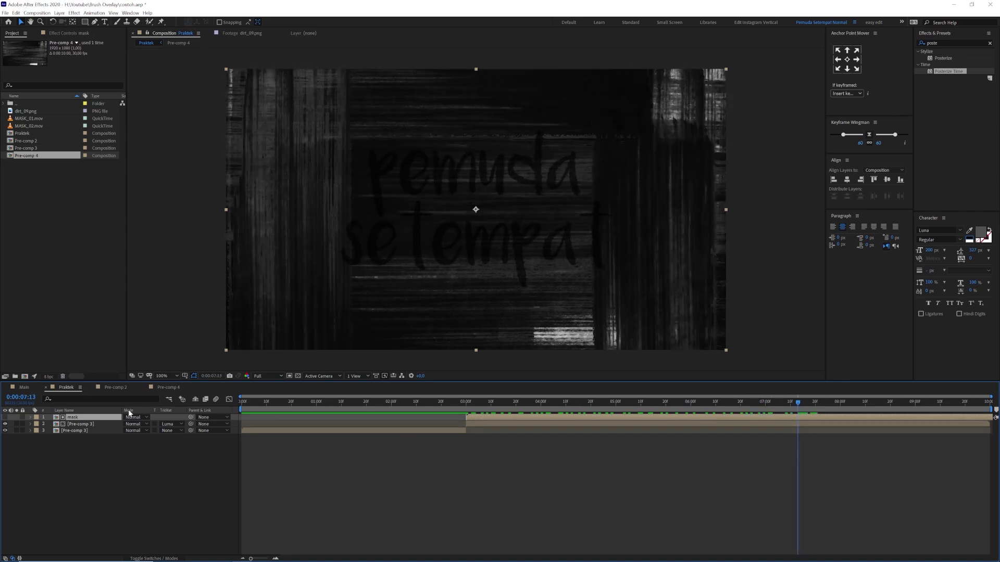
# Set the blending mode of both MASK_01.mov and MASK_02.mov in Pre-comp 4 to Multiply.
pyautogui.click(167, 388)
pyautogui.moveTo(416, 404); pyautogui.dragTo(359, 409)
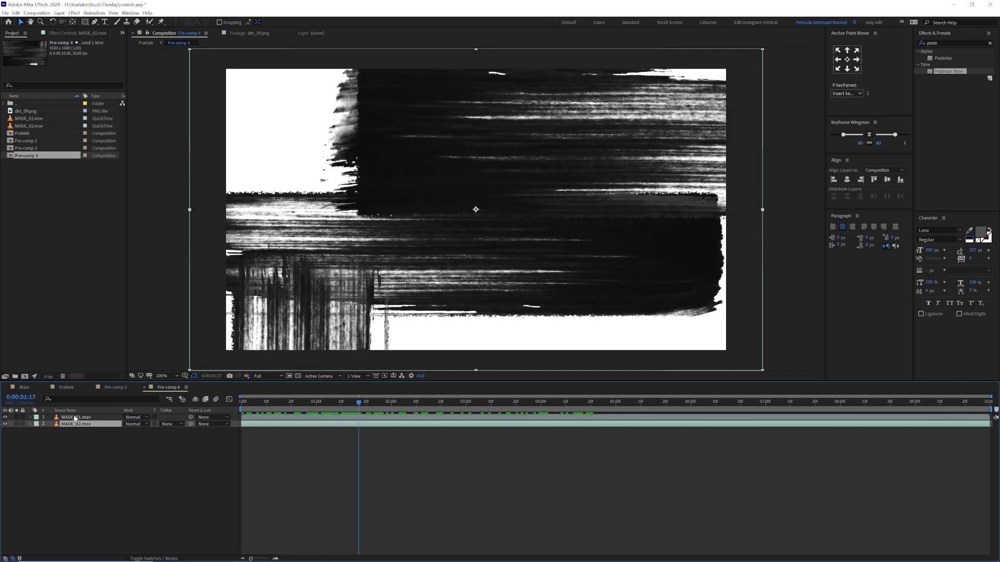
pyautogui.keyDown('shift'); pyautogui.click(75, 417); pyautogui.keyUp('shift')
pyautogui.click(152, 424)
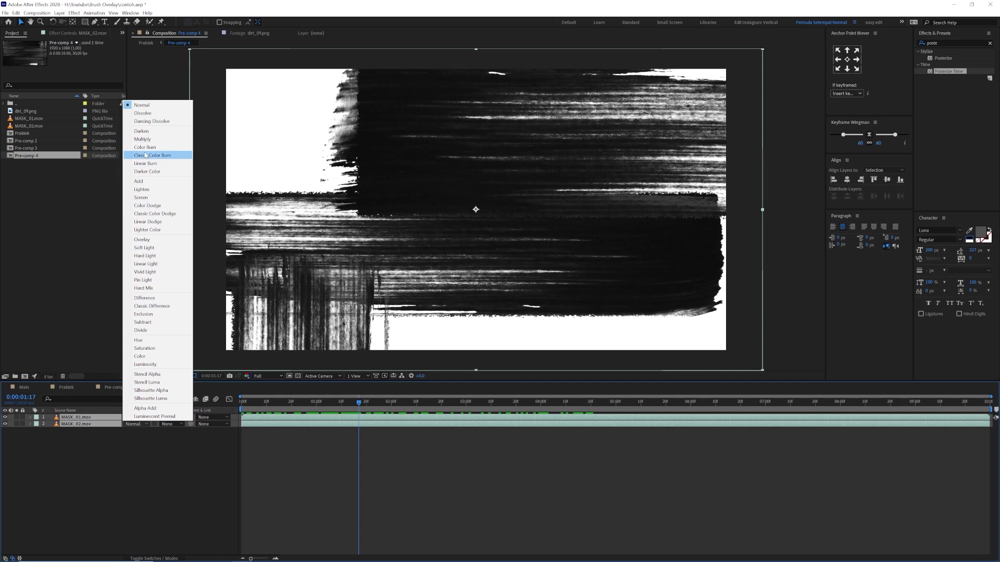
pyautogui.moveTo(80, 461); pyautogui.dragTo(79, 416)
pyautogui.click(137, 417)
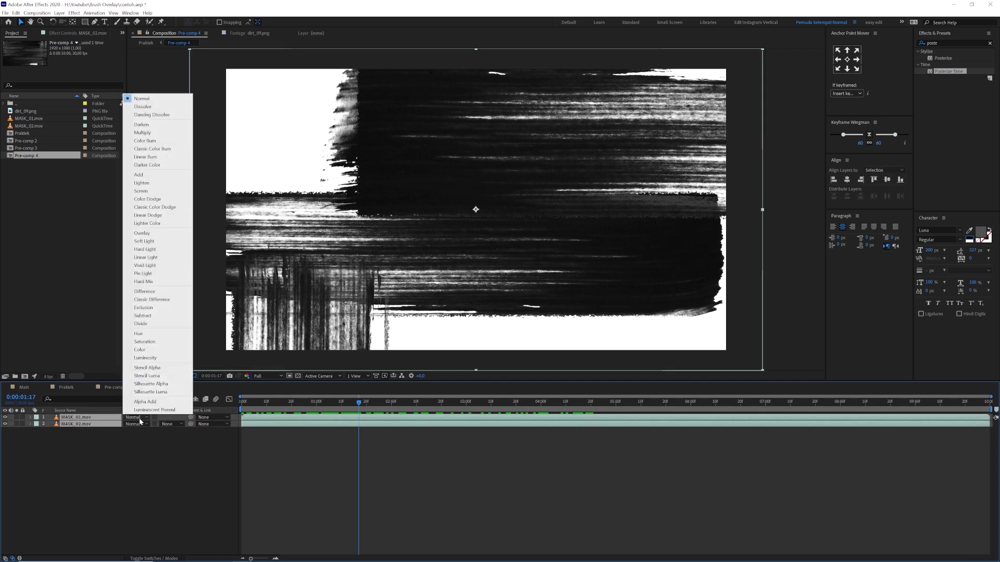
pyautogui.click(147, 134)
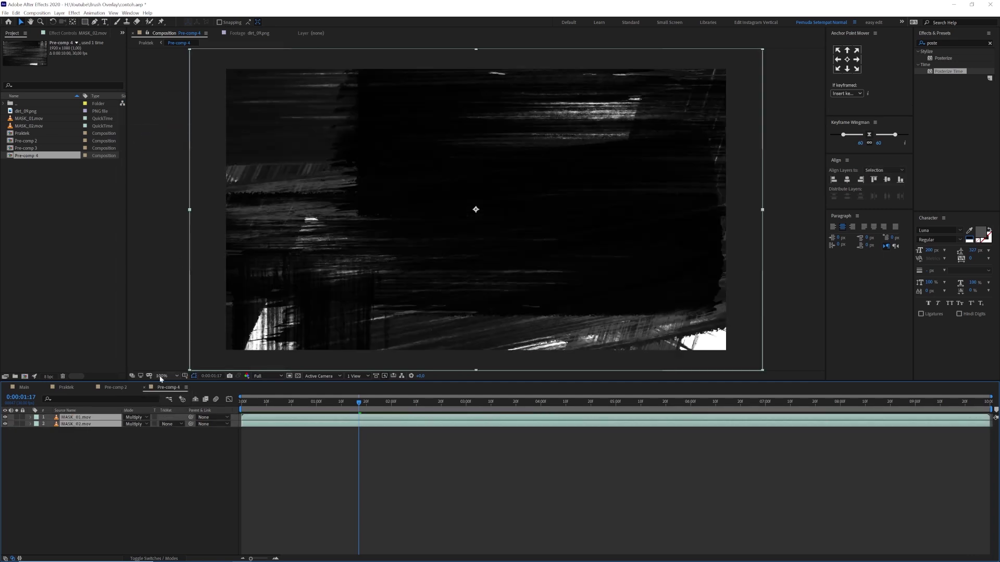
# Return to the Praktek composition and play back the brush exit, checking its coverage at 0:00:05:13.
pyautogui.click(67, 387)
pyautogui.moveTo(453, 408)
pyautogui.mouseDown()
pyautogui.moveTo(687, 401)
pyautogui.moveTo(509, 403)
pyautogui.mouseUp()
pyautogui.press('space')
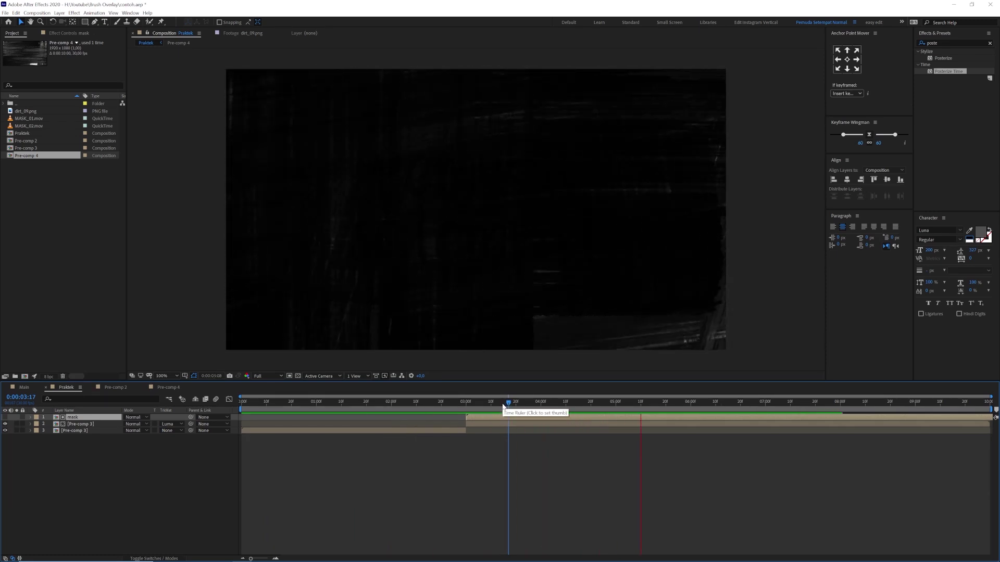
pyautogui.moveTo(467, 402); pyautogui.dragTo(648, 402)
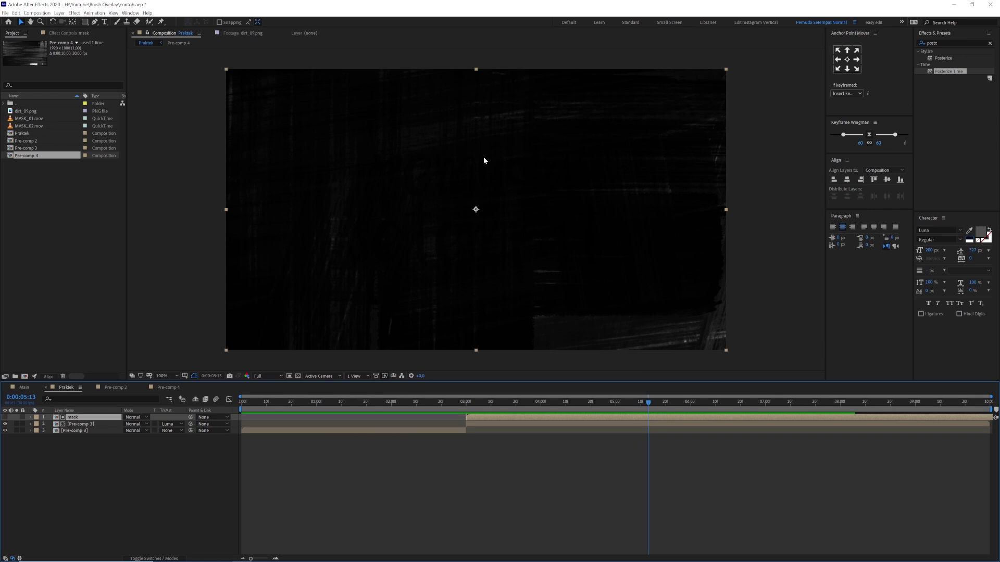
# Apply the Brightness & Contrast effect to the mask layer with Brightness -150 and Contrast 100.
pyautogui.click(79, 434)
pyautogui.click(78, 417)
pyautogui.click(939, 43)
pyautogui.write('bright')
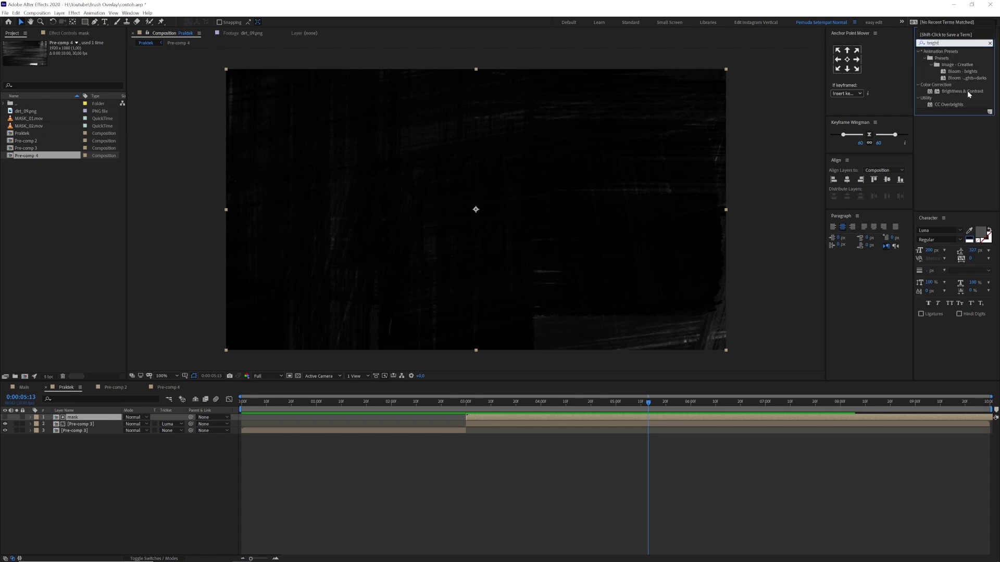
pyautogui.moveTo(969, 94); pyautogui.dragTo(91, 421)
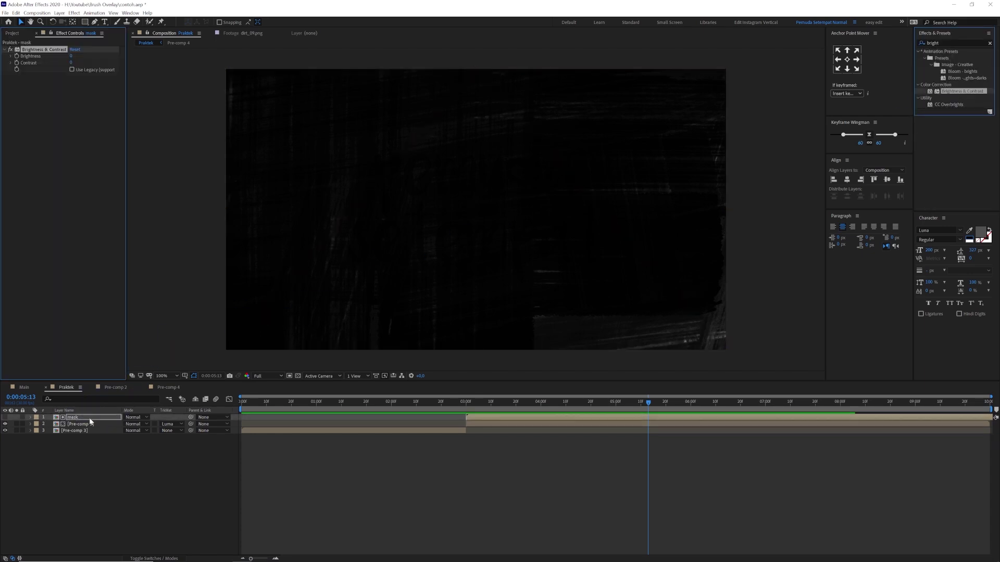
pyautogui.moveTo(72, 58); pyautogui.dragTo(2, 76)
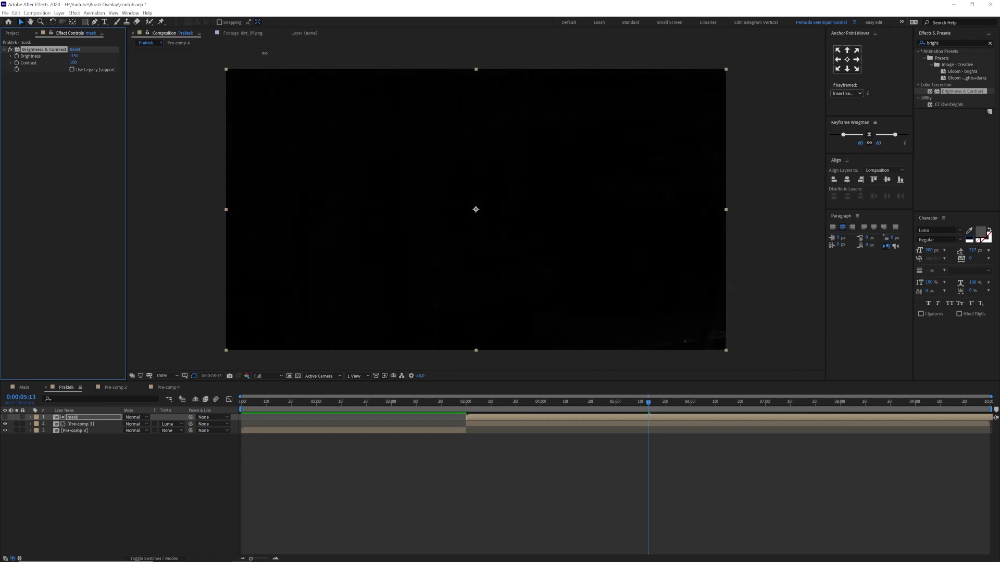
# Play back from 0:00:02:21 and scrub to about 0:00:05:00 to check the darkened brush exit.
pyautogui.click(443, 402)
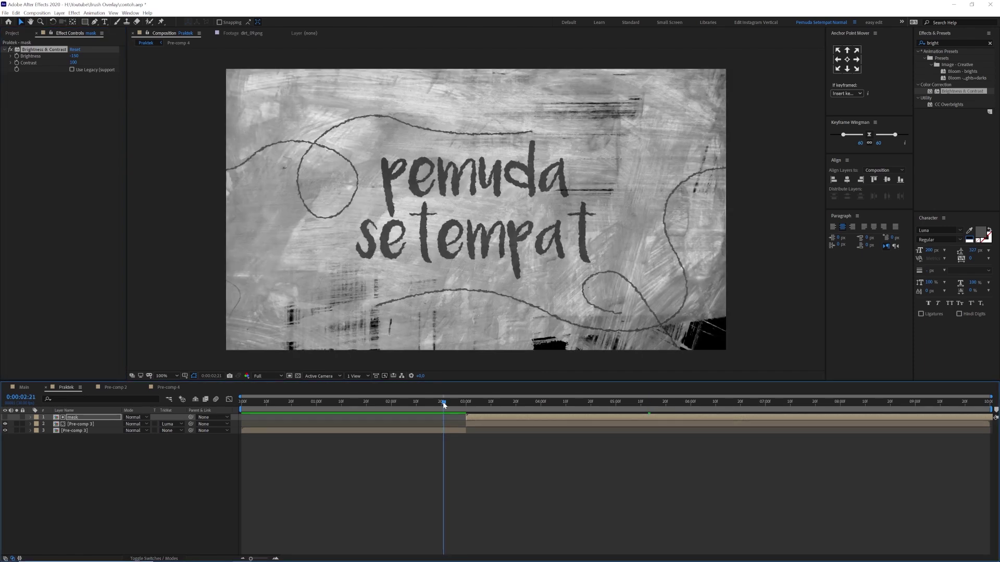
pyautogui.press('space')
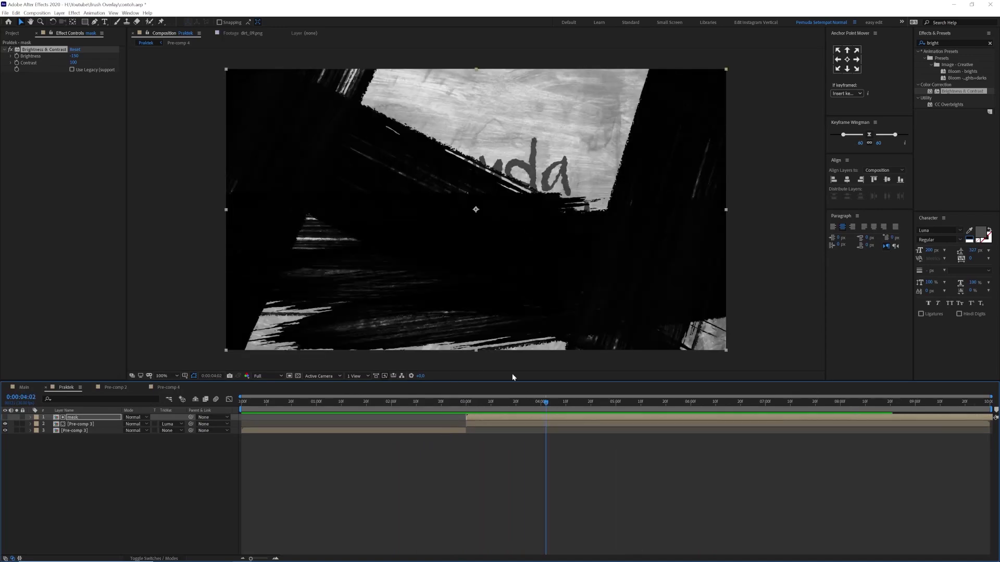
pyautogui.moveTo(488, 411); pyautogui.dragTo(620, 411)
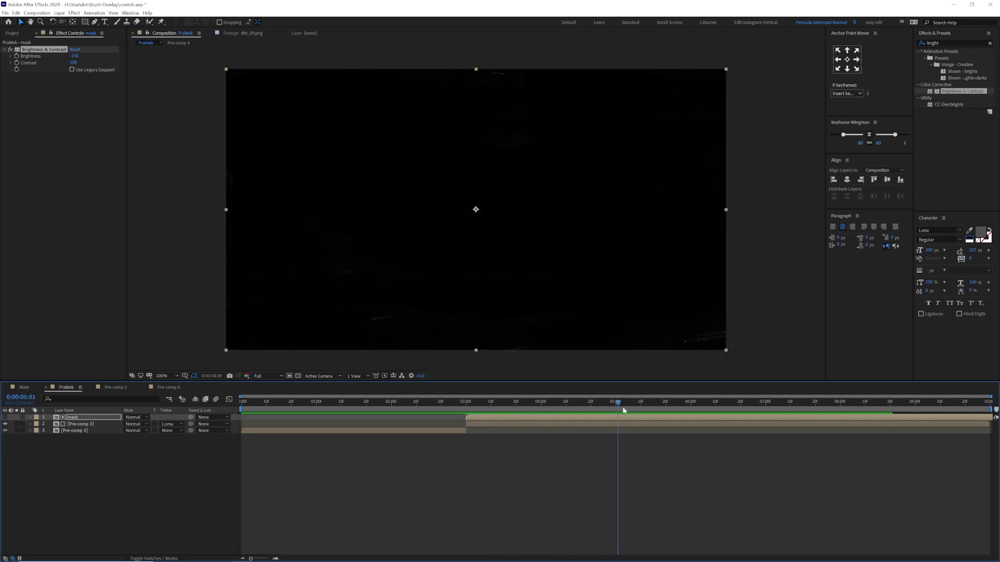
# Create a green 1920 x 1080 px solid and place it at the bottom of the layer stack.
pyautogui.click(173, 469)
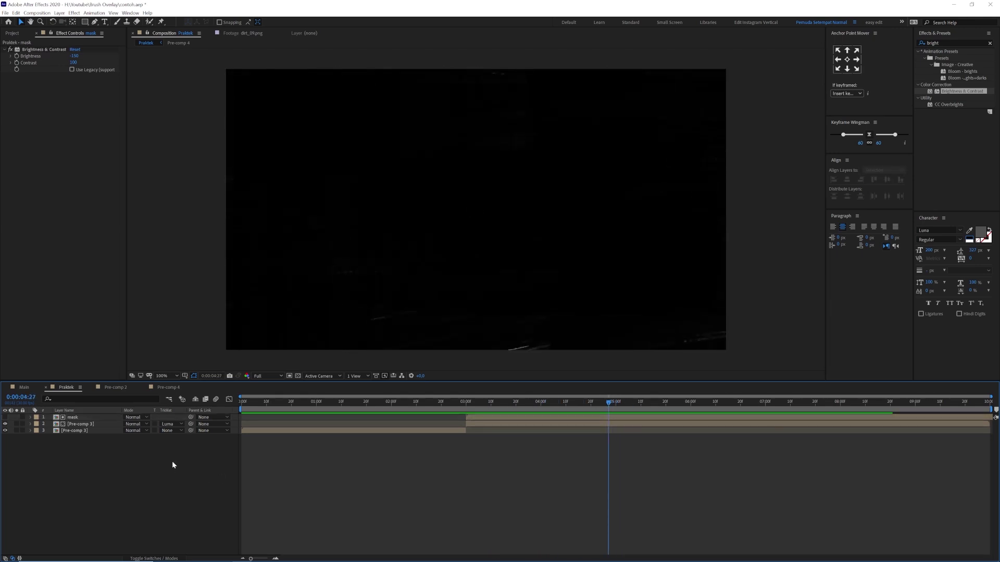
pyautogui.hotkey('ctrl', 'y')
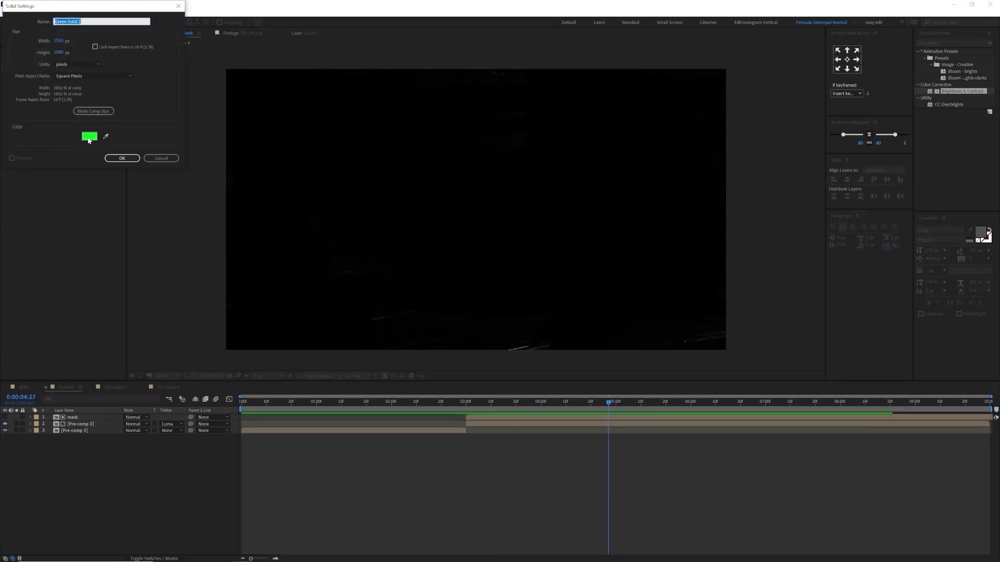
pyautogui.moveTo(123, 8); pyautogui.dragTo(272, 46)
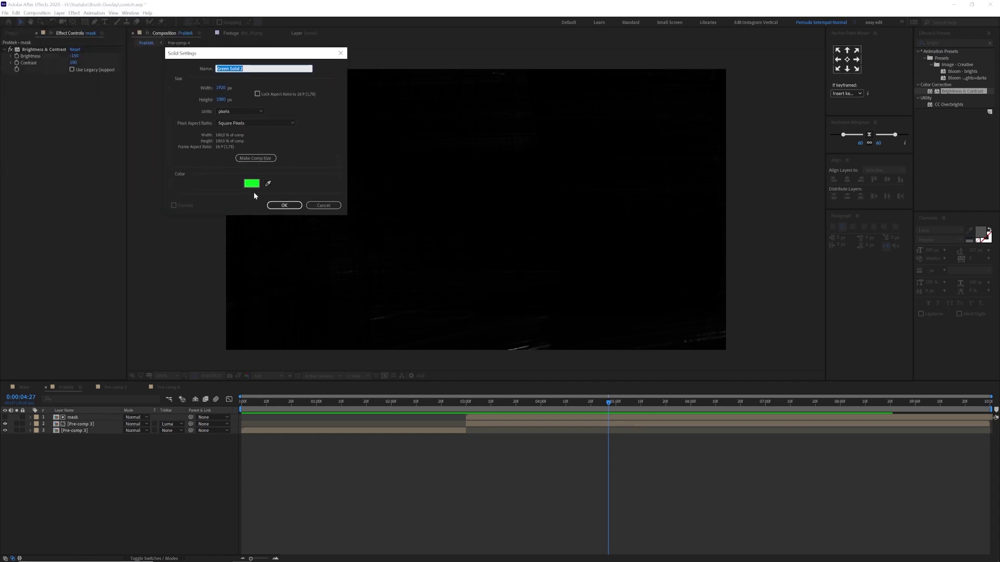
pyautogui.click(287, 203)
pyautogui.moveTo(90, 419); pyautogui.dragTo(89, 452)
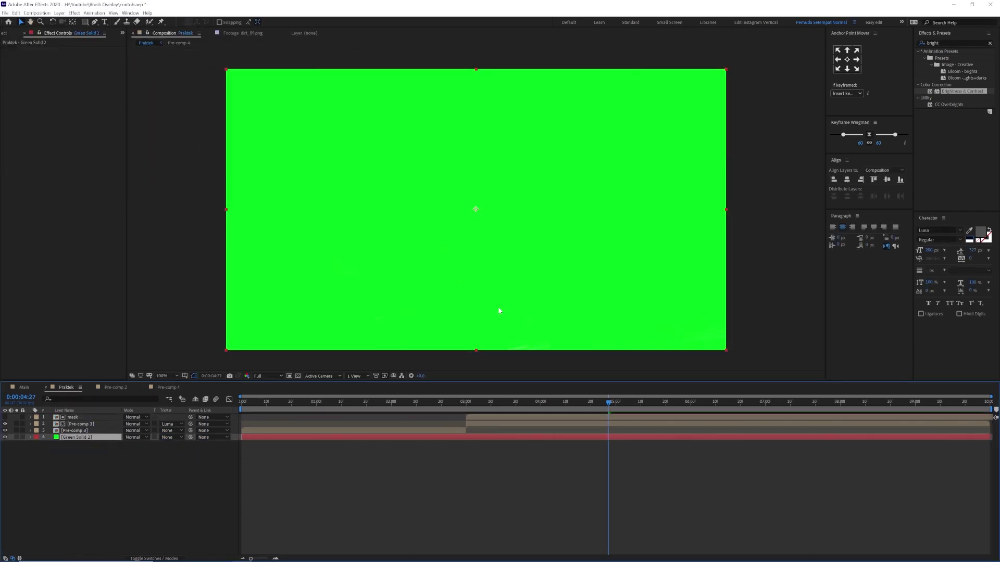
# Keyframe the Opacity of the luma-matted Pre-comp 3 layer from 100% at 0:00:04:20 to 0% at 0:00:05:00 and preview the fade.
pyautogui.moveTo(482, 408); pyautogui.dragTo(581, 408)
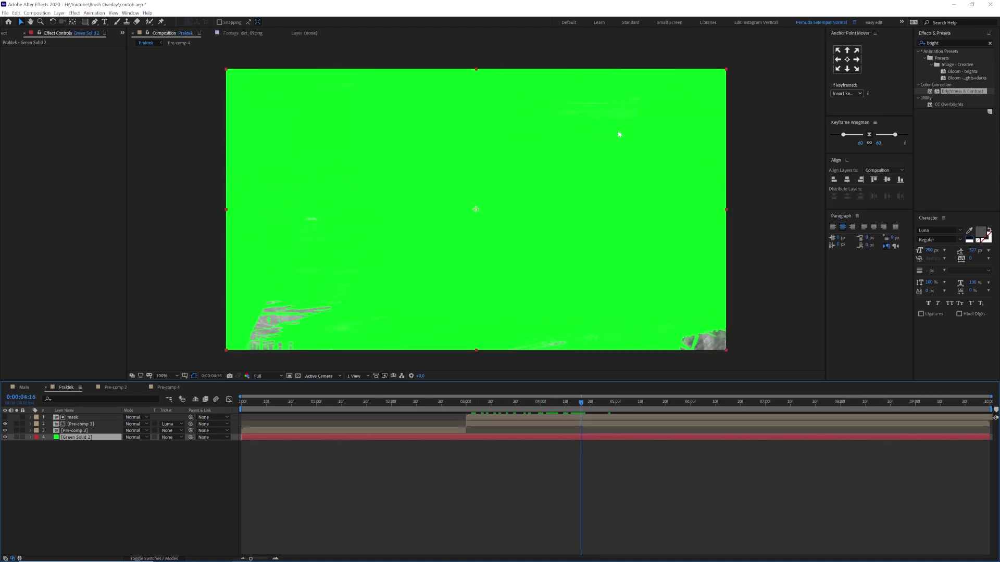
pyautogui.moveTo(579, 406)
pyautogui.mouseDown()
pyautogui.moveTo(614, 411)
pyautogui.moveTo(591, 413)
pyautogui.moveTo(590, 423)
pyautogui.mouseUp()
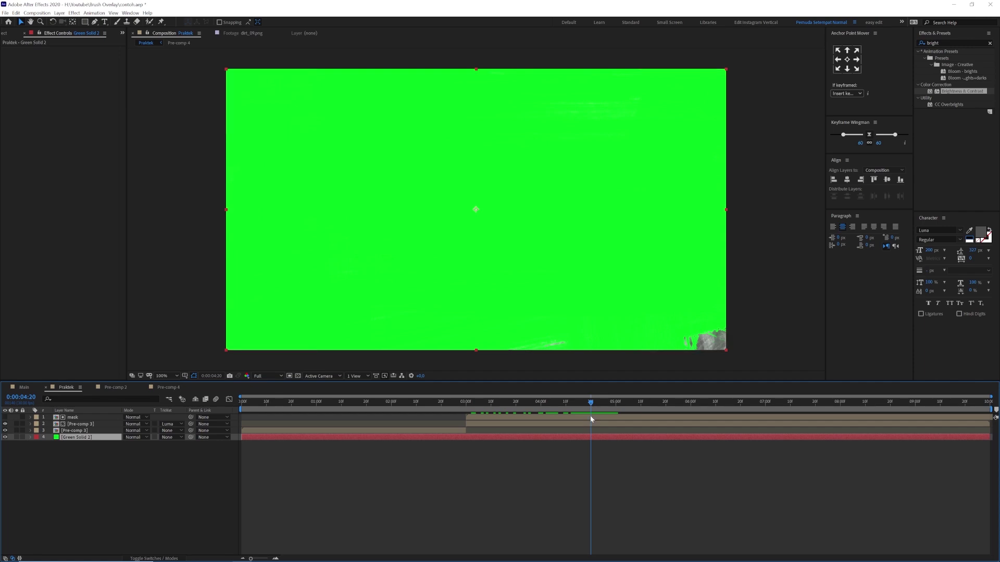
pyautogui.click(78, 419)
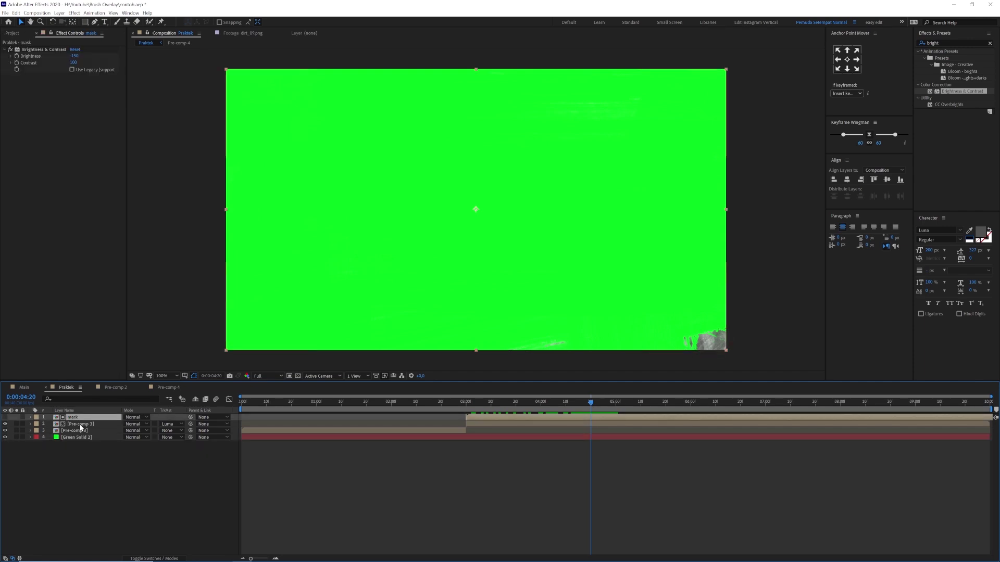
pyautogui.click(80, 425)
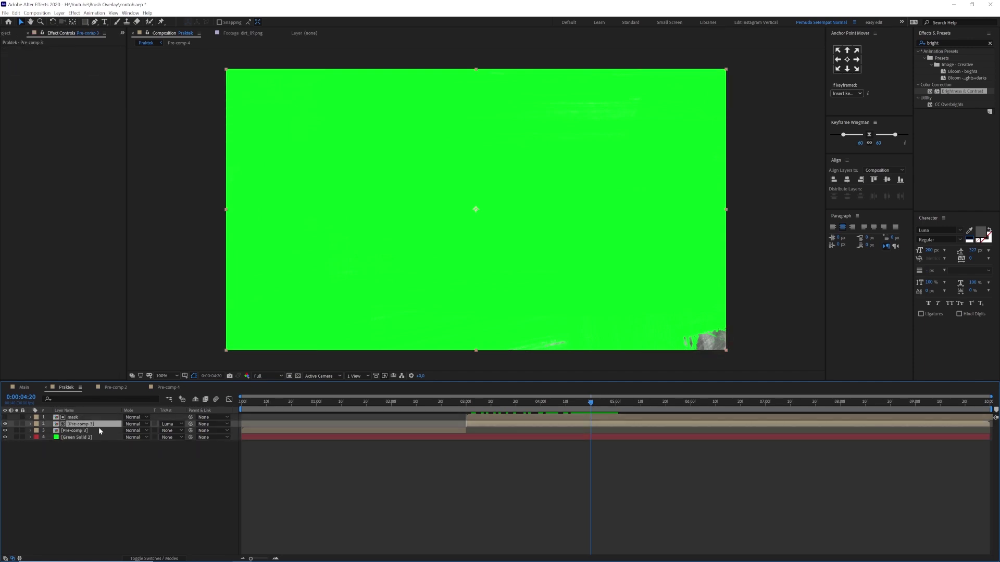
pyautogui.press('t')
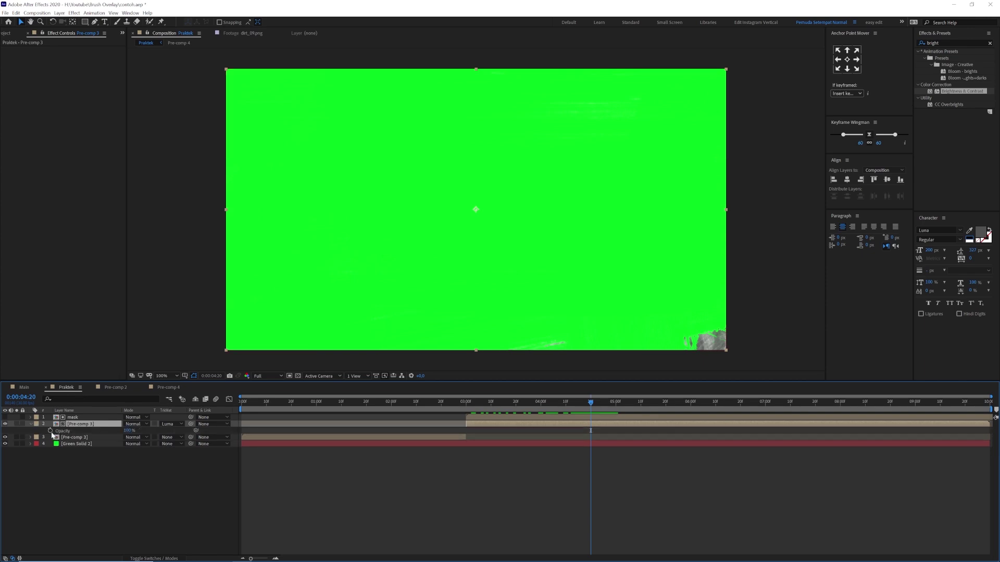
pyautogui.click(608, 407)
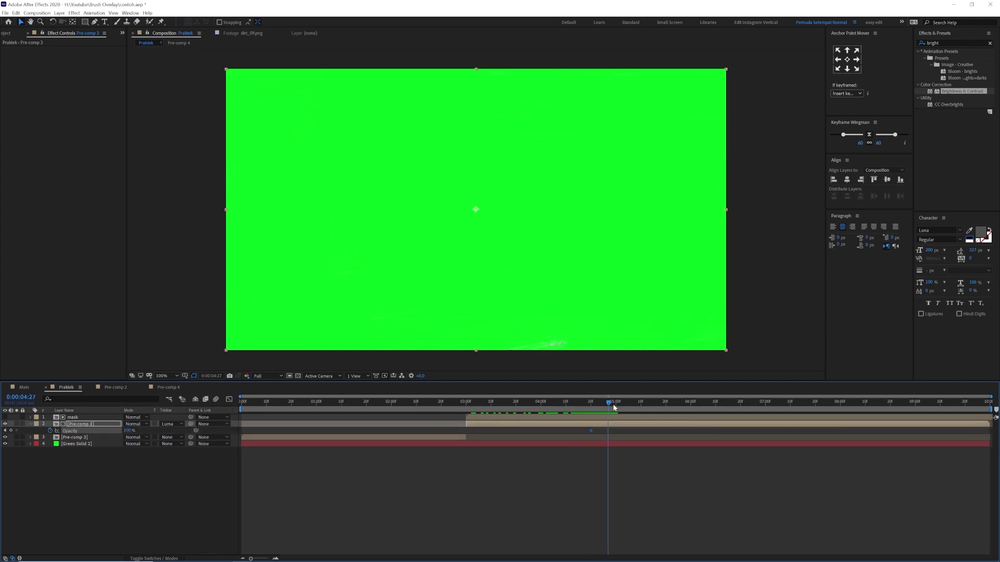
pyautogui.moveTo(619, 411); pyautogui.dragTo(616, 408)
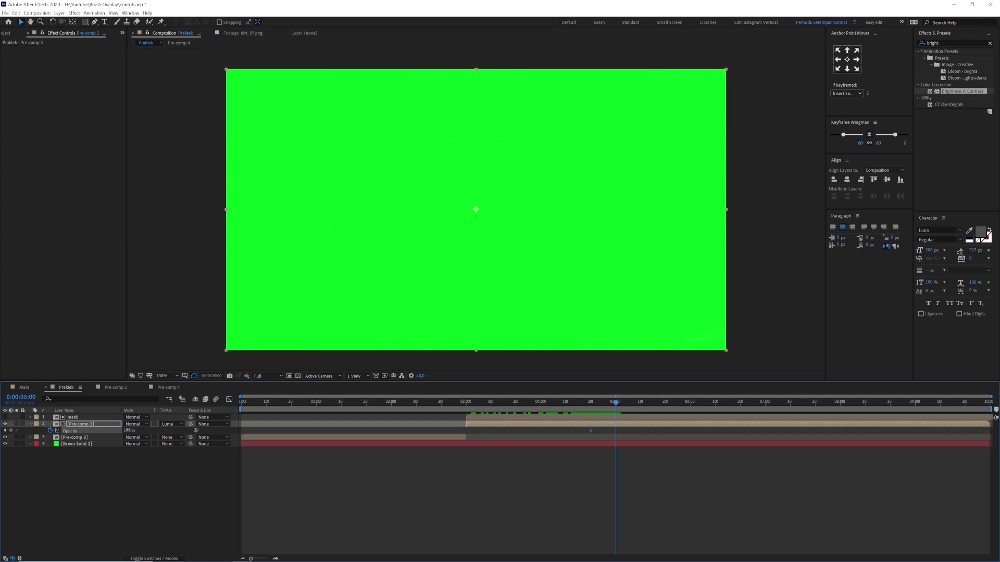
pyautogui.click(131, 490)
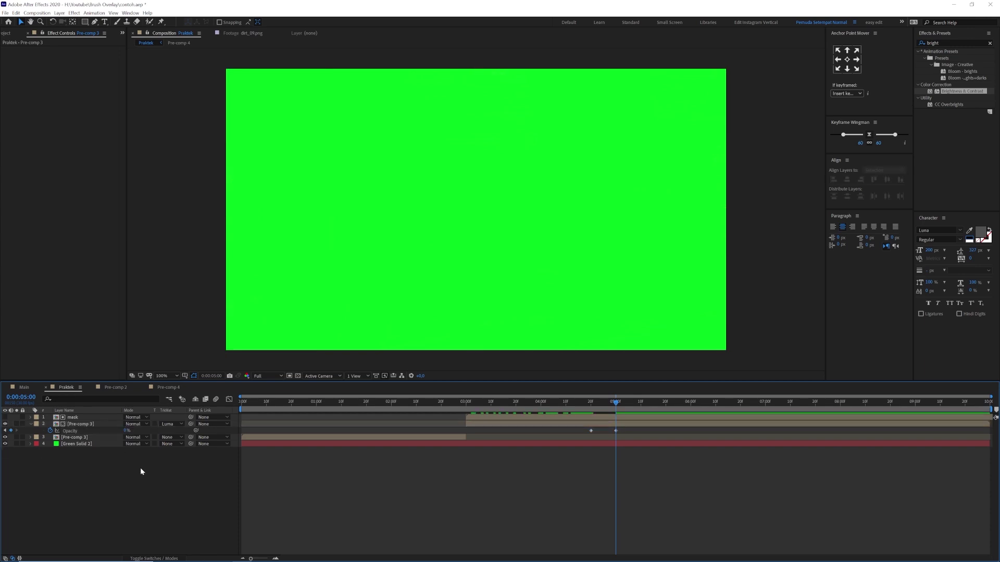
pyautogui.press('space')
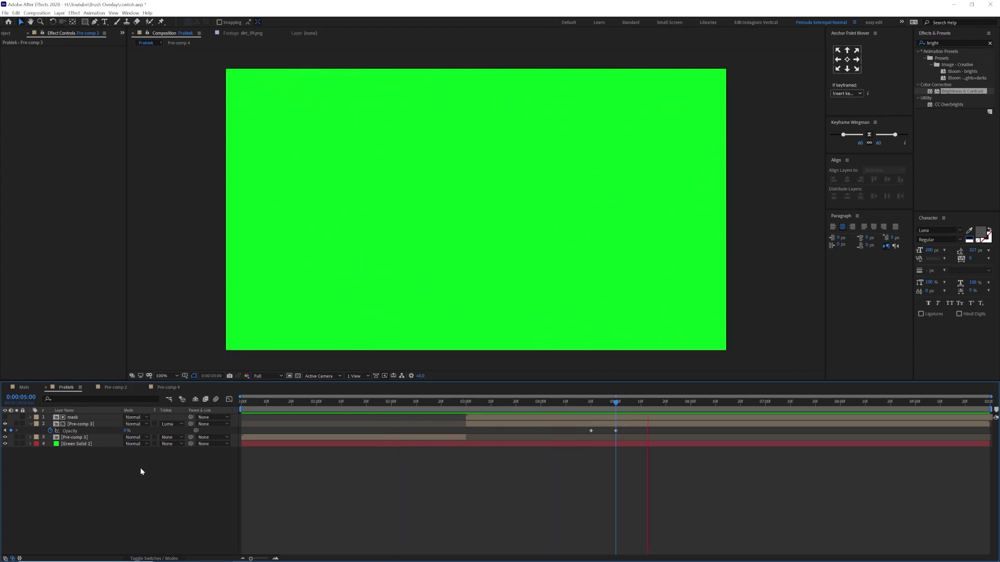
# Trim the end of the green solid layer to 0:00:03:00.
pyautogui.moveTo(359, 402); pyautogui.dragTo(208, 421)
pyautogui.click(73, 445)
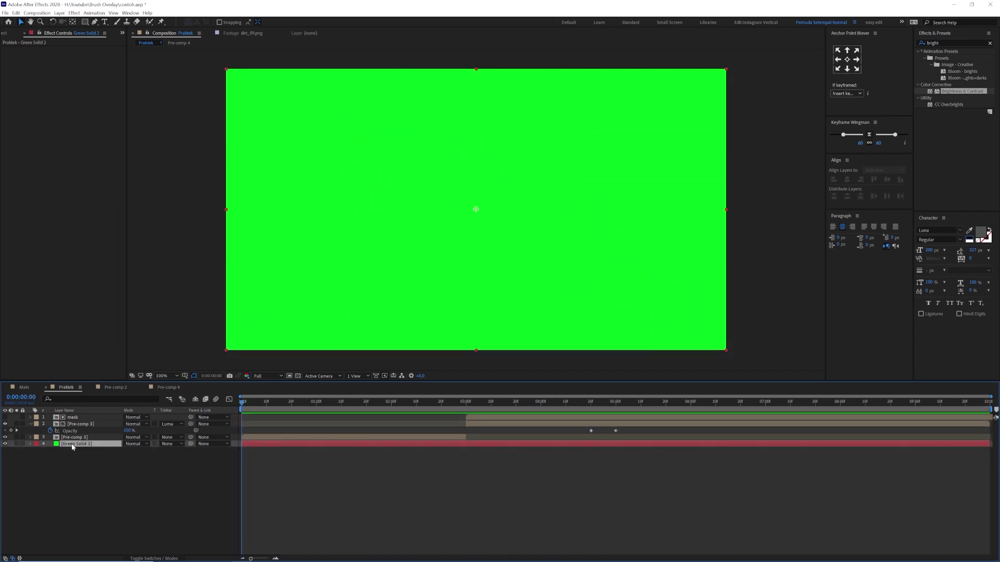
pyautogui.moveTo(461, 401)
pyautogui.mouseDown()
pyautogui.moveTo(529, 402)
pyautogui.moveTo(467, 402)
pyautogui.mouseUp()
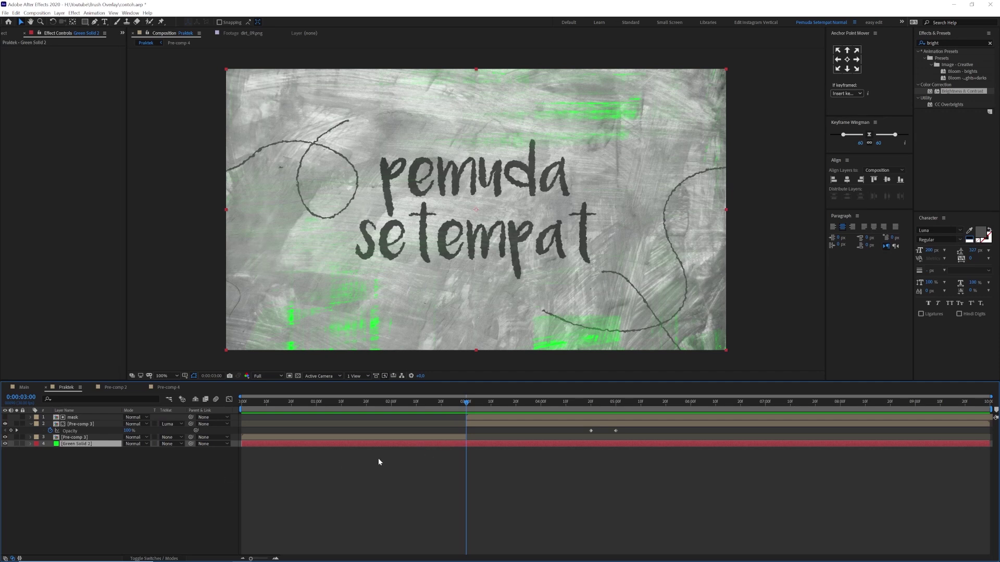
pyautogui.hotkey('alt', ']')
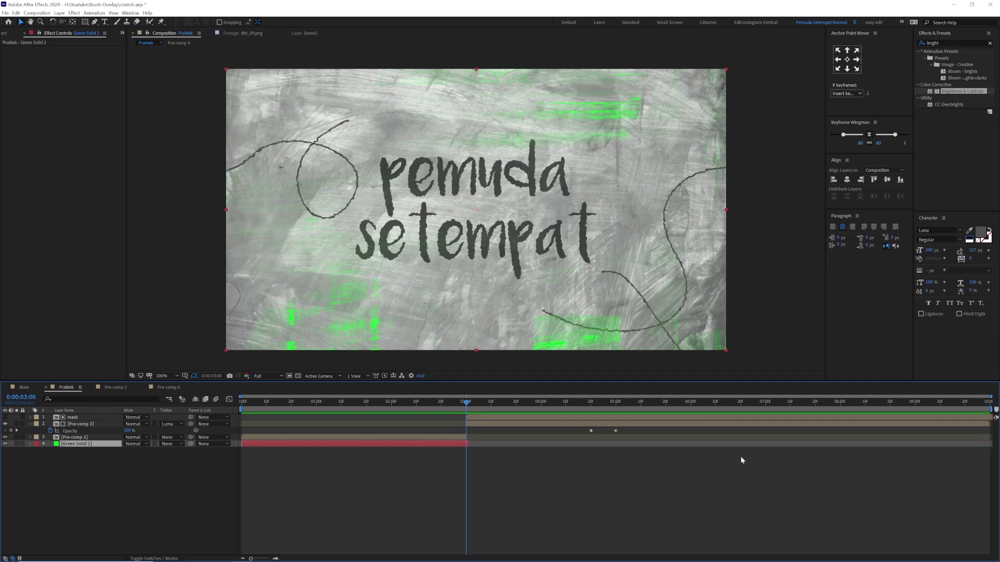
# Create a red (FF0000) composition-size solid directly above the green solid and trim its start to 0:00:03:00.
pyautogui.click(124, 497)
pyautogui.hotkey('ctrl', 'y')
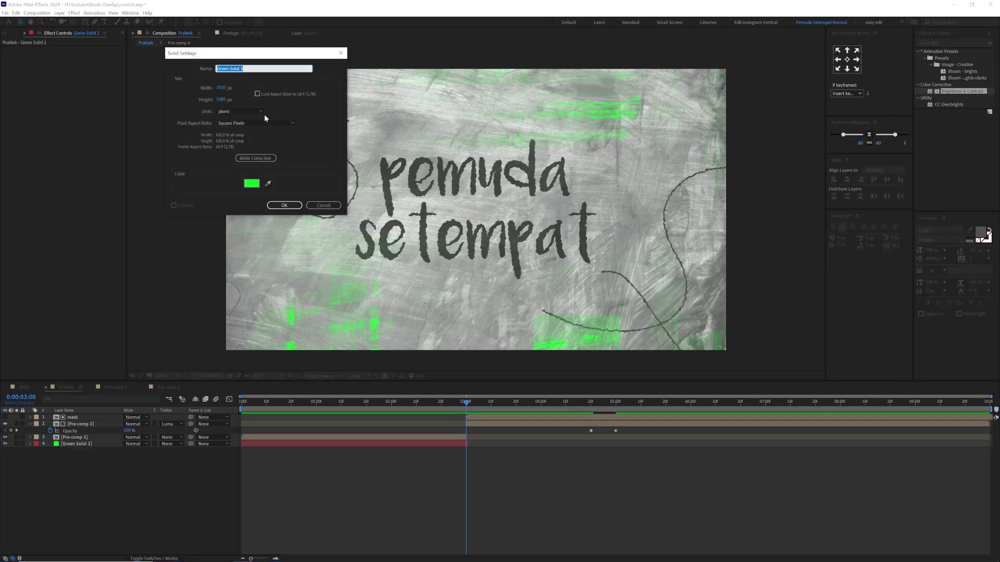
pyautogui.click(251, 183)
pyautogui.moveTo(119, 85); pyautogui.dragTo(119, 38)
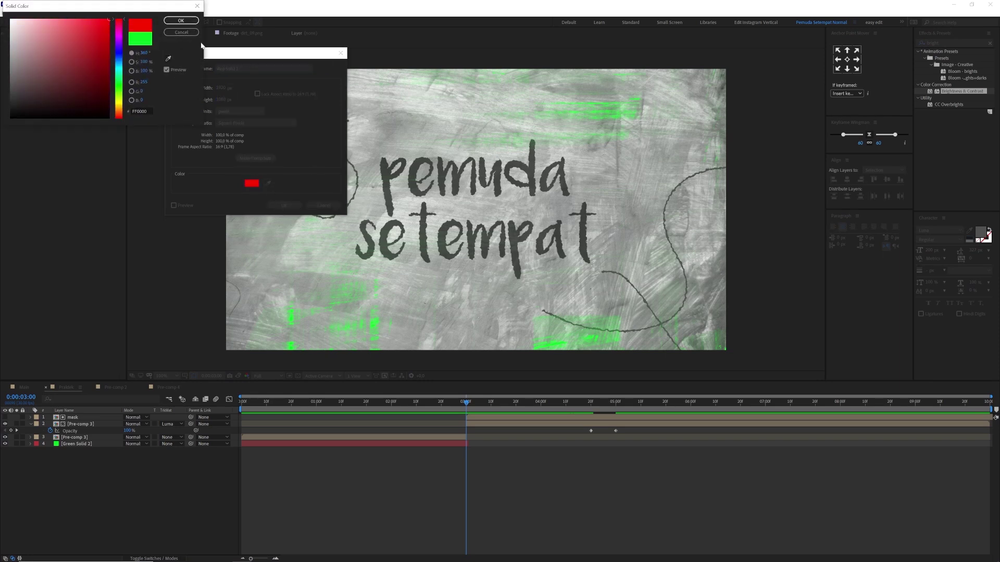
pyautogui.click(181, 21)
pyautogui.click(285, 205)
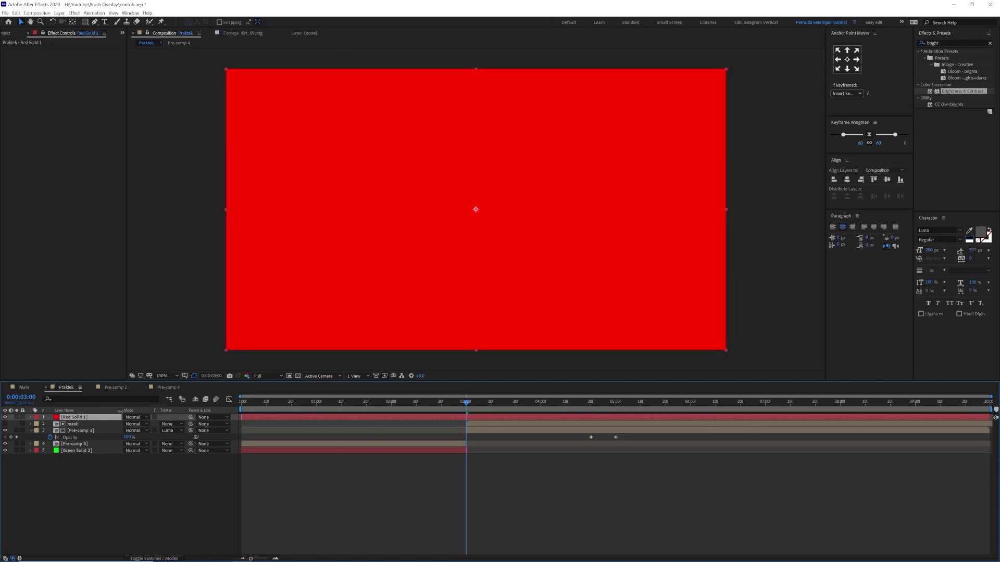
pyautogui.moveTo(98, 421); pyautogui.dragTo(124, 448)
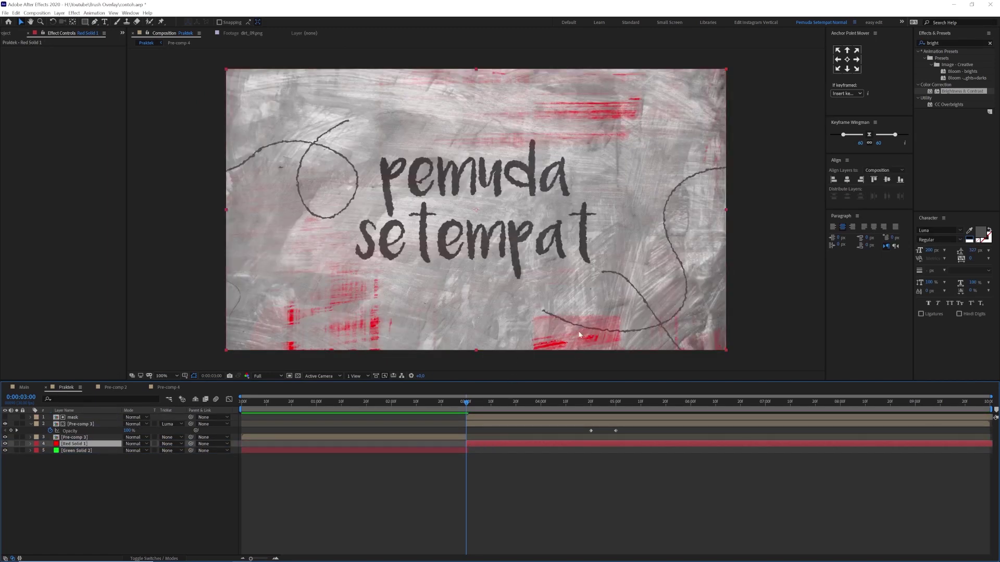
# Play back and scrub the composition to check the brush transitions over the green and red backgrounds.
pyautogui.moveTo(465, 411)
pyautogui.mouseDown()
pyautogui.moveTo(502, 411)
pyautogui.moveTo(282, 408)
pyautogui.moveTo(551, 409)
pyautogui.mouseUp()
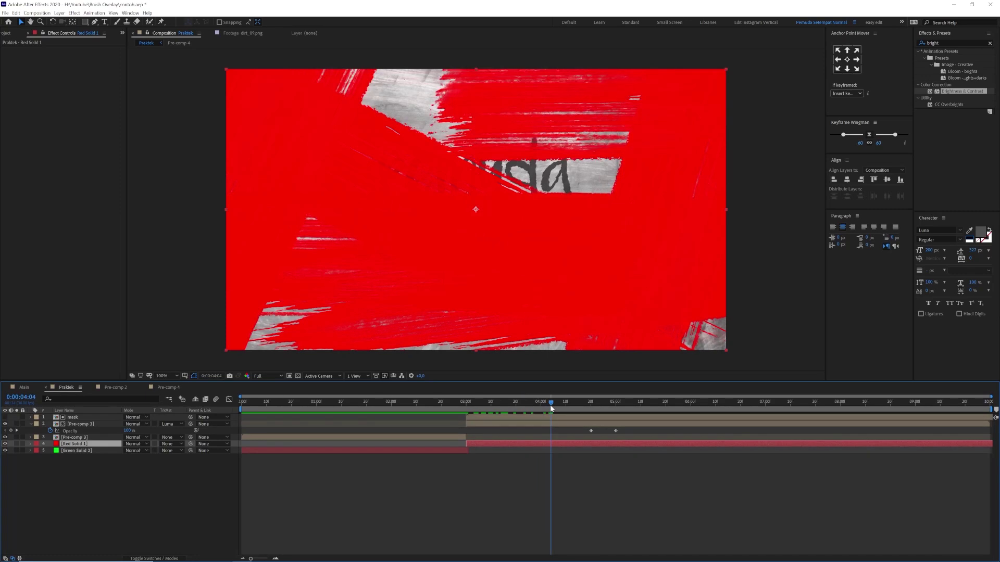
pyautogui.press('space')
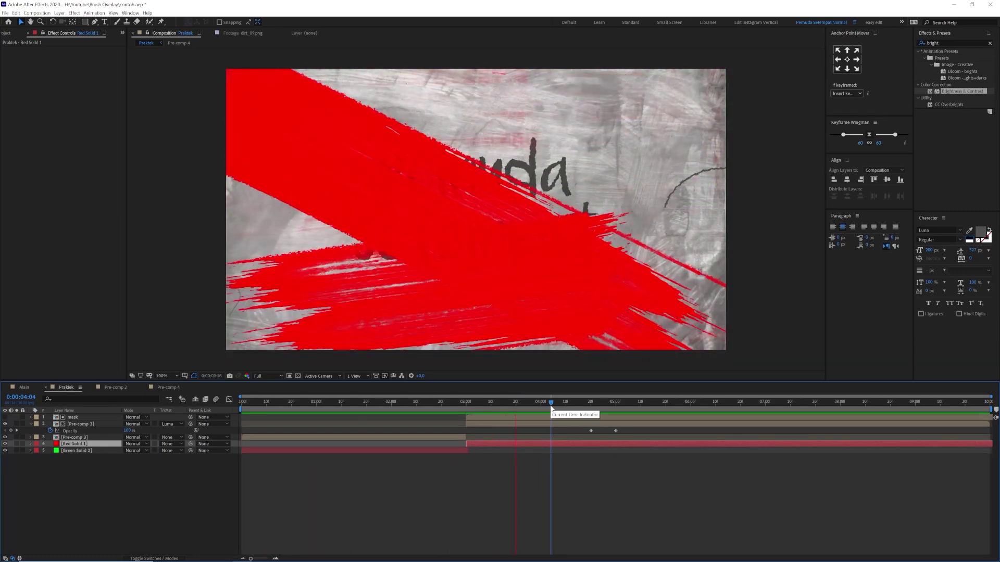
pyautogui.moveTo(435, 406)
pyautogui.mouseDown()
pyautogui.moveTo(665, 406)
pyautogui.moveTo(359, 435)
pyautogui.moveTo(357, 418)
pyautogui.moveTo(386, 425)
pyautogui.moveTo(365, 408)
pyautogui.mouseUp()
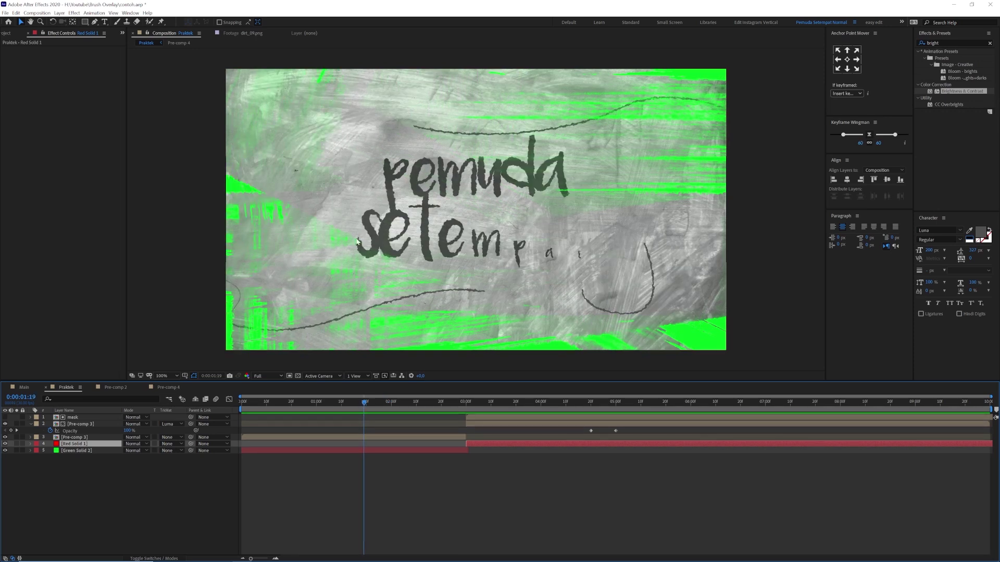
pyautogui.moveTo(335, 401)
pyautogui.mouseDown()
pyautogui.moveTo(284, 408)
pyautogui.moveTo(344, 405)
pyautogui.mouseUp()
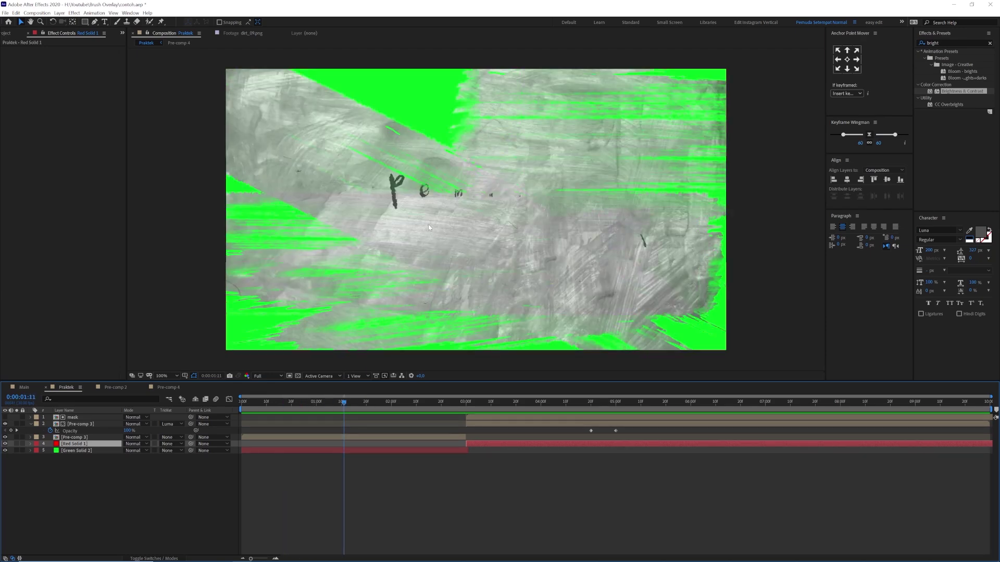